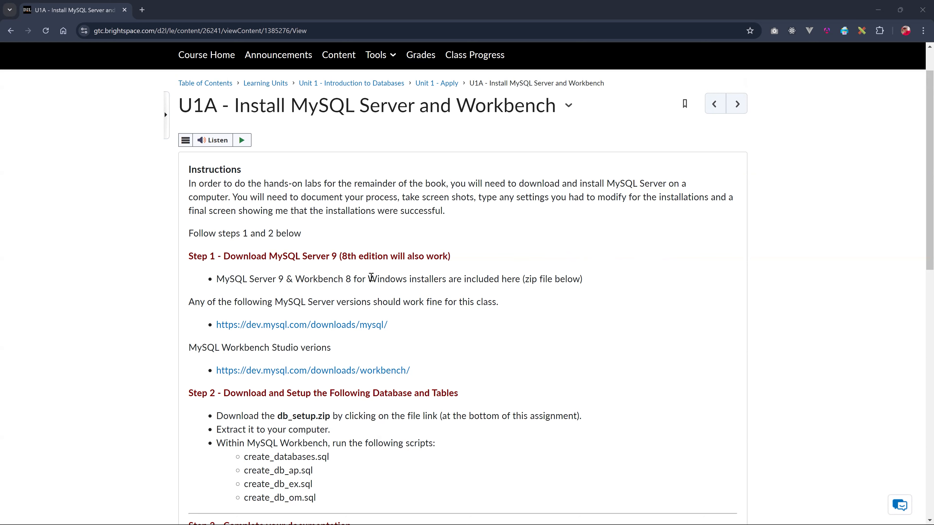
- Download the MySQL Server 9.1.0 Innovation Windows MSI installer without signing in, and launch it
{"action": "left_click", "coordinate": [375, 326]}
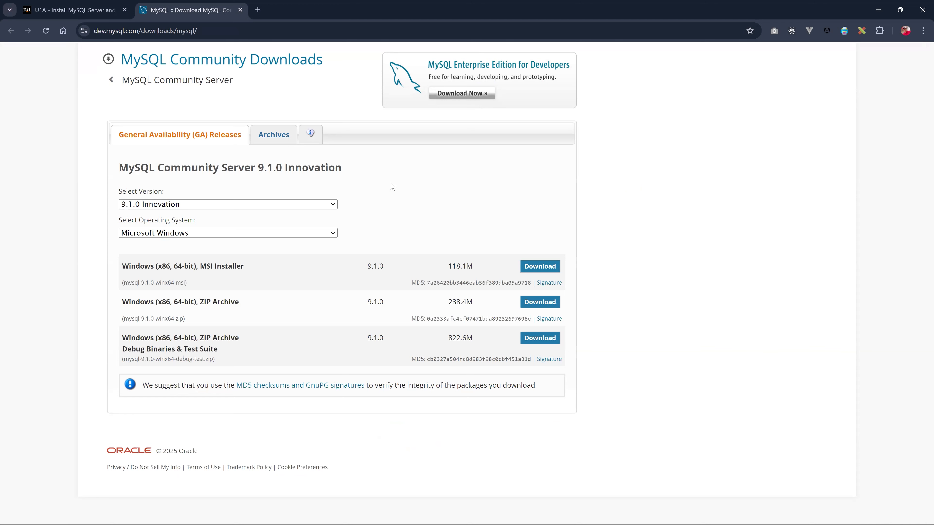
{"action": "left_click", "coordinate": [333, 204]}
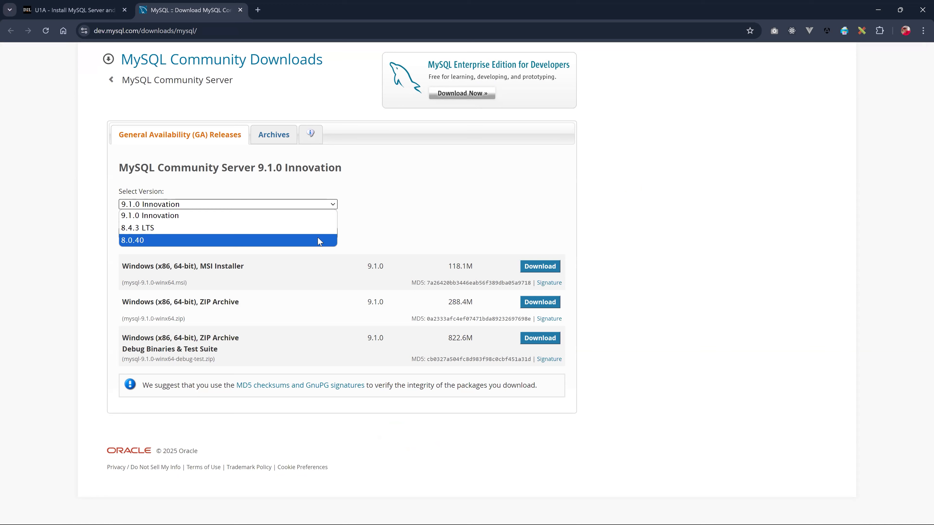
{"action": "left_click", "coordinate": [426, 199]}
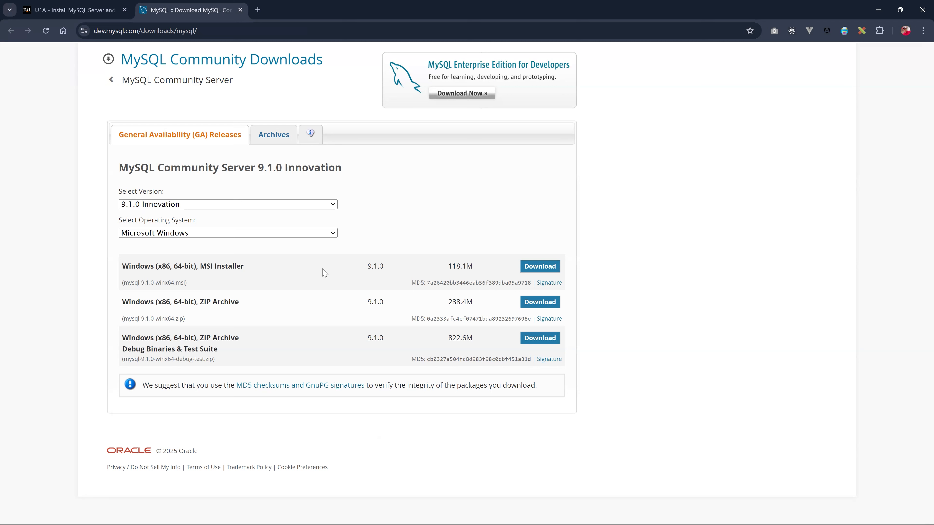
{"action": "left_click", "coordinate": [539, 267]}
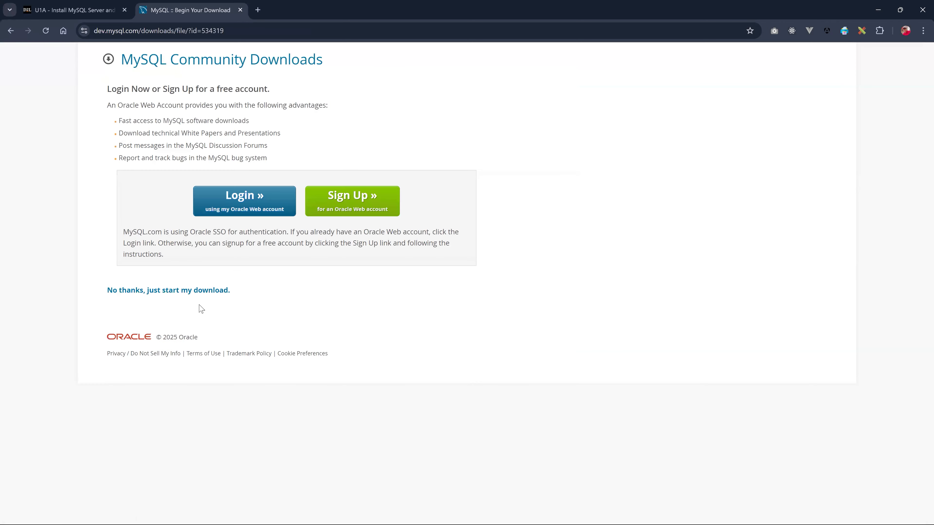
{"action": "left_click", "coordinate": [180, 297]}
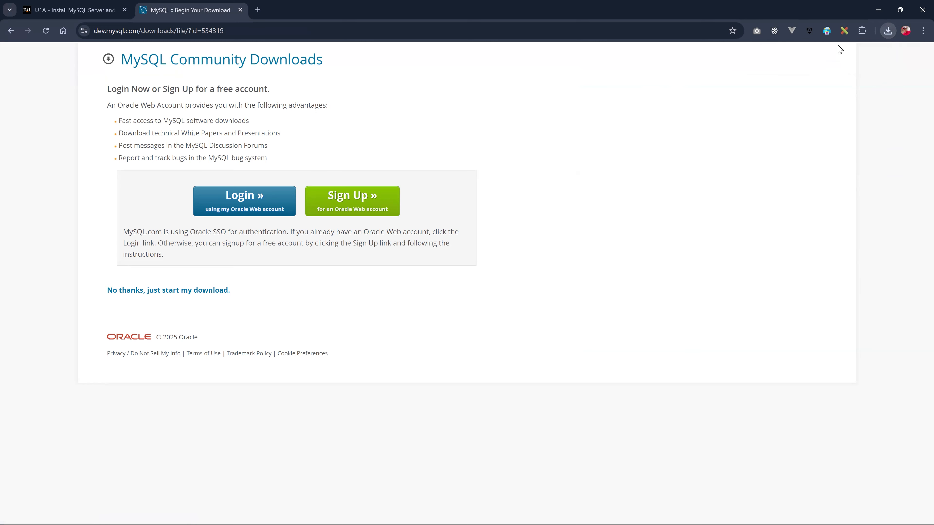
{"action": "left_click", "coordinate": [887, 33]}
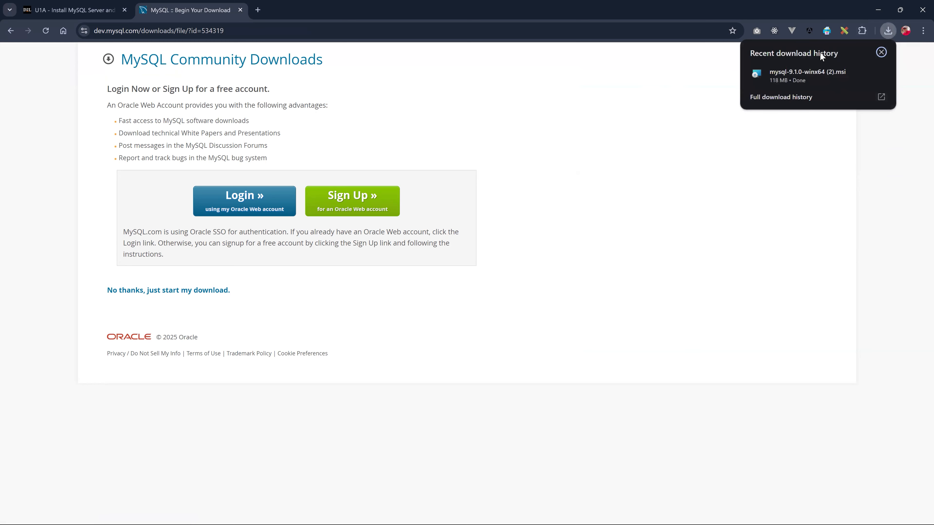
{"action": "left_click", "coordinate": [813, 72]}
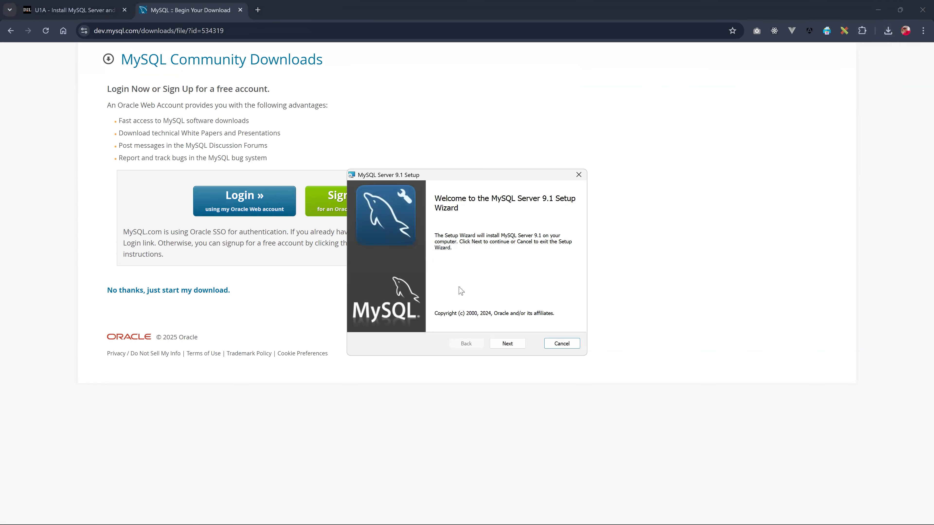
- Accept the licence and run a Typical install of MySQL Server 9.1, then launch the Configurator
{"action": "left_click", "coordinate": [508, 343]}
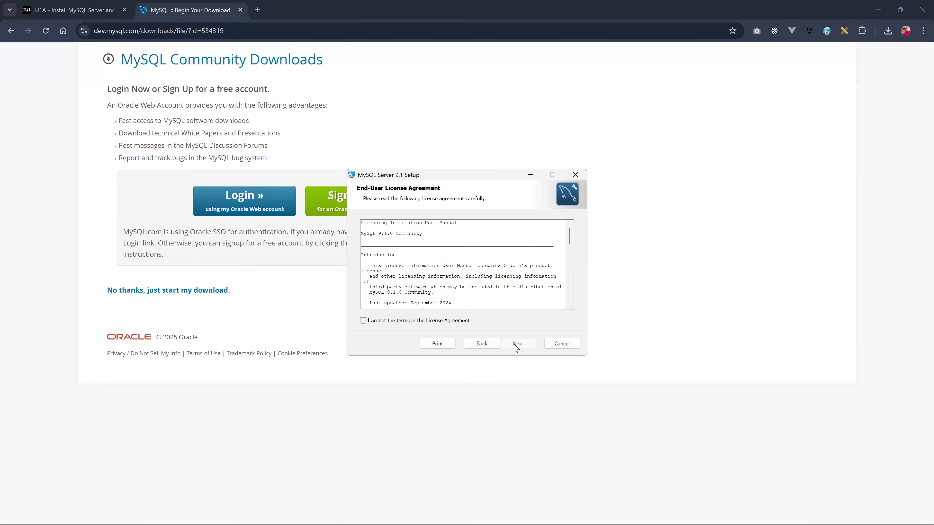
{"action": "left_click", "coordinate": [392, 320]}
{"action": "left_click", "coordinate": [518, 344]}
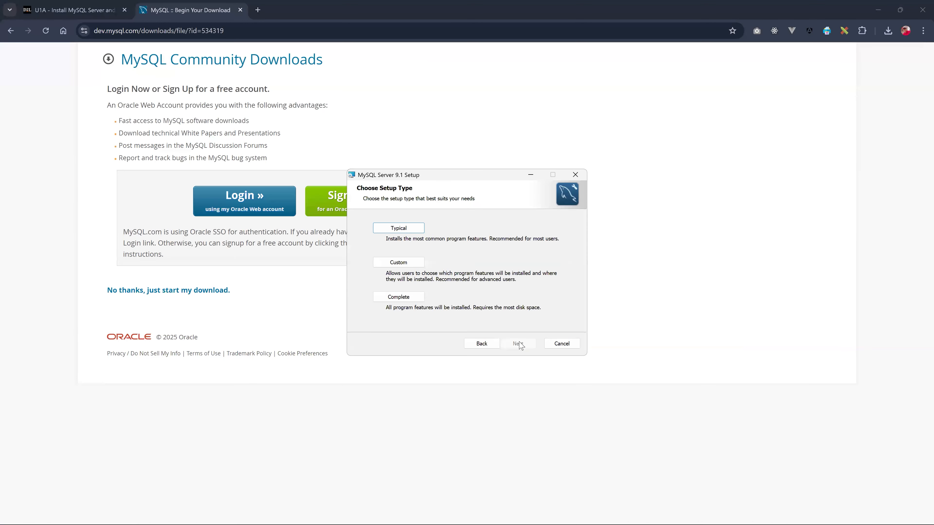
{"action": "left_click", "coordinate": [878, 10]}
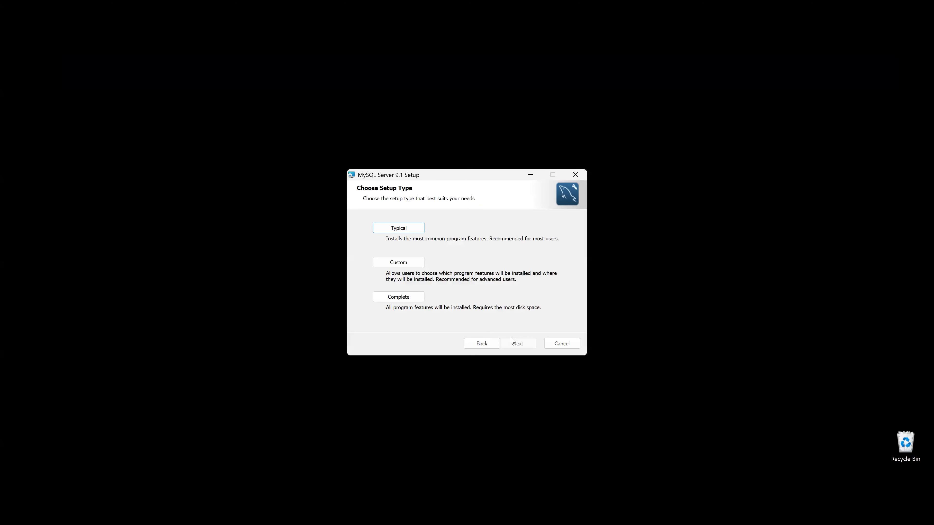
{"action": "left_click", "coordinate": [403, 231]}
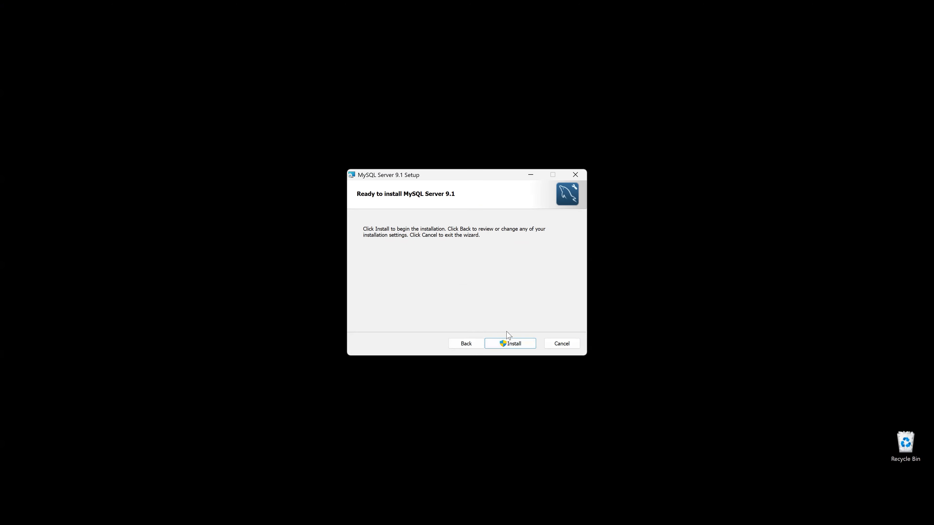
{"action": "left_click", "coordinate": [521, 345]}
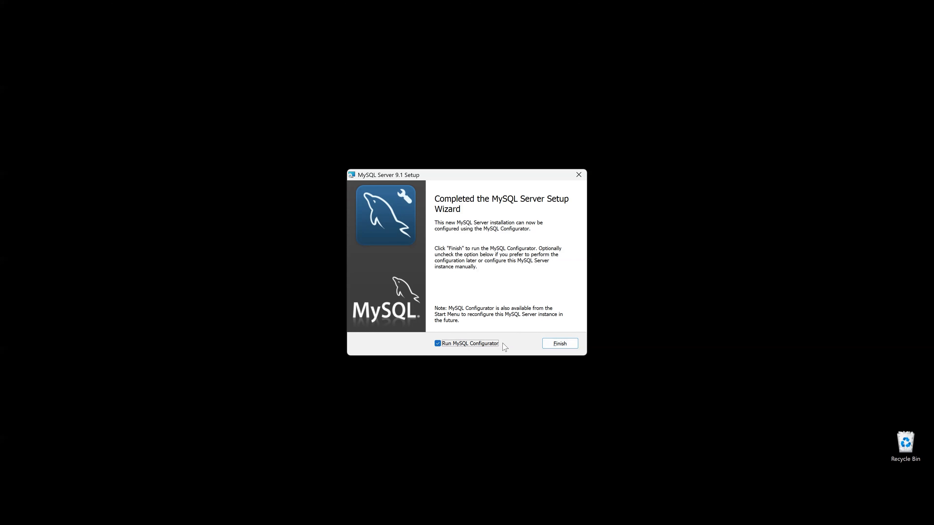
{"action": "left_click", "coordinate": [550, 345]}
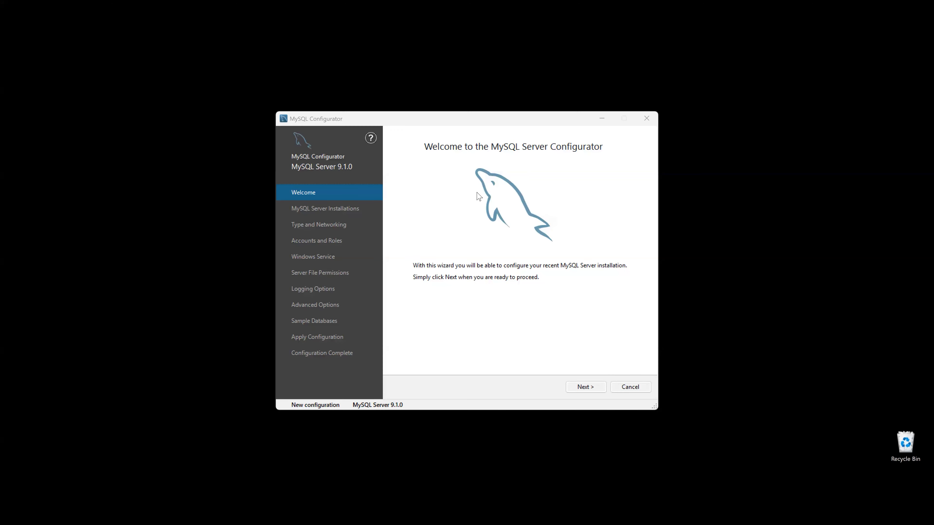
- Choose a side-by-side installation, keeping data directory C:\ProgramData\MySQL\MySQL Server 9.1\
{"action": "left_click", "coordinate": [590, 387]}
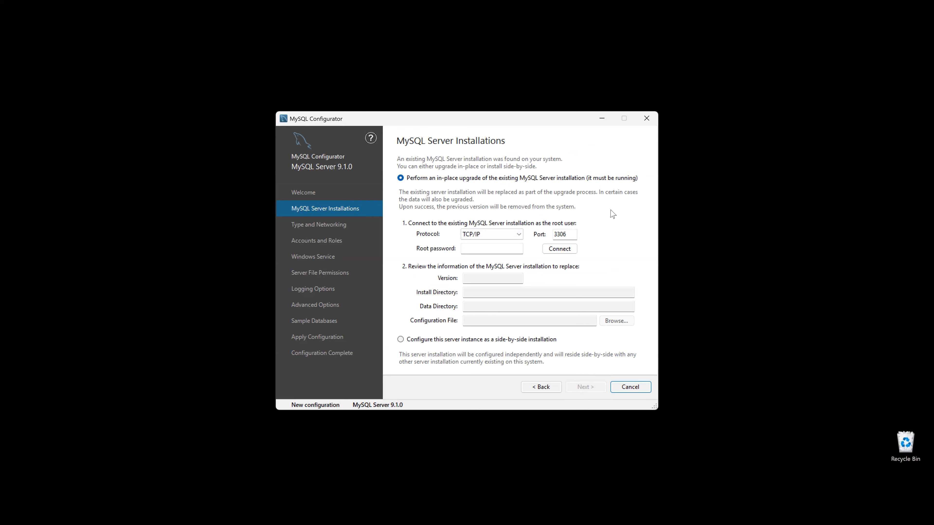
{"action": "left_click", "coordinate": [566, 234]}
{"action": "left_click", "coordinate": [543, 390]}
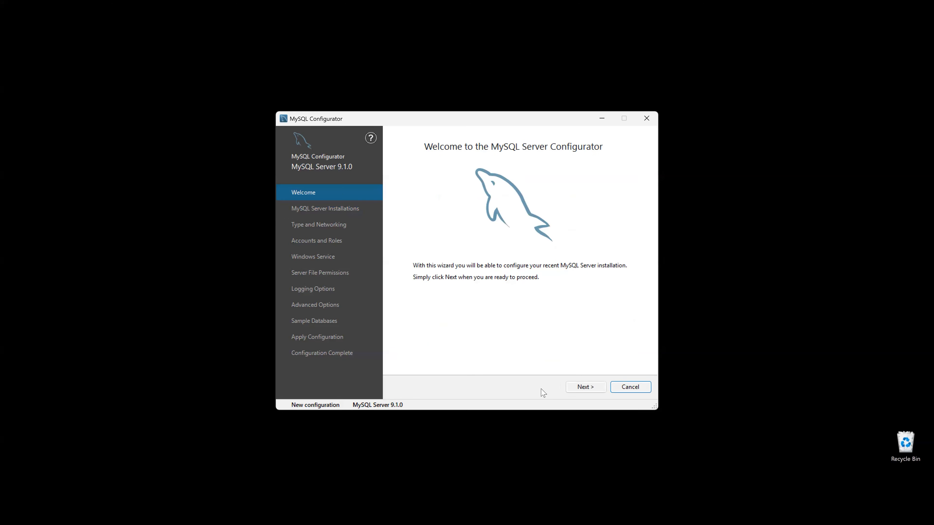
{"action": "left_click", "coordinate": [582, 389]}
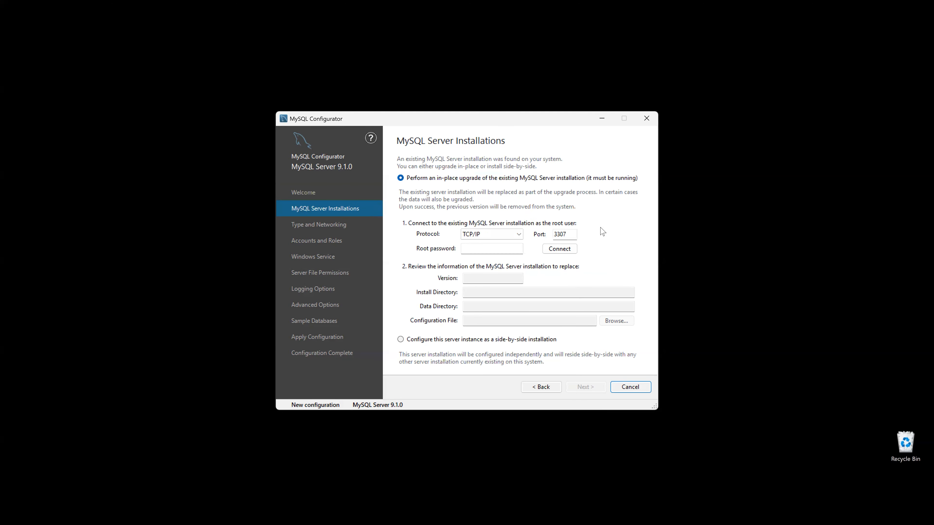
{"action": "left_click", "coordinate": [570, 235]}
{"action": "left_click", "coordinate": [401, 340]}
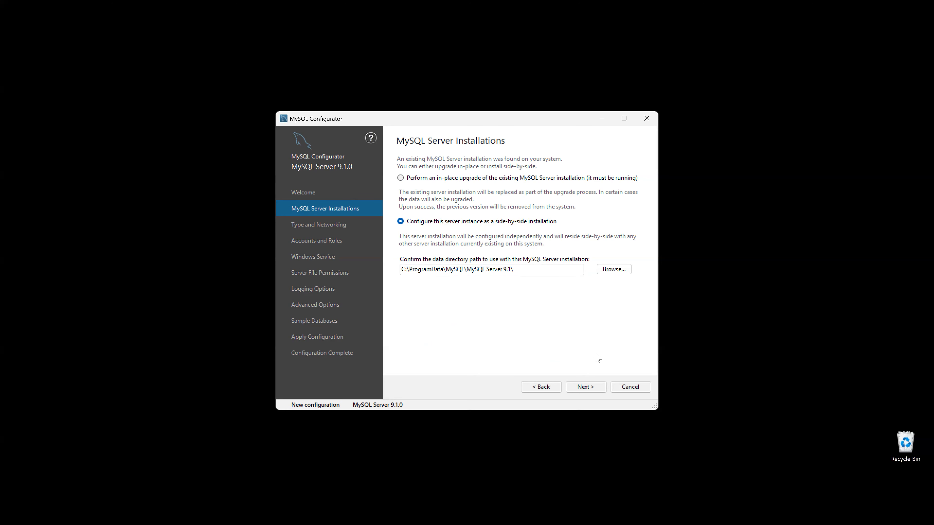
- Keep the Development Computer configuration on port 3306 after briefly trying 3307
{"action": "left_click", "coordinate": [593, 388]}
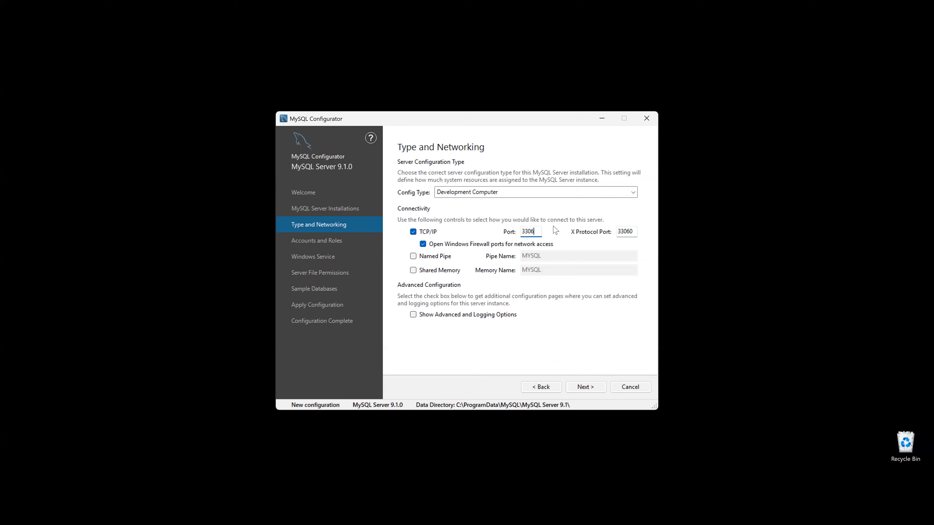
{"action": "type", "text": "7"}
{"action": "mouse_move", "coordinate": [553, 235]}
{"action": "type", "text": "6"}
{"action": "left_click", "coordinate": [583, 386]}
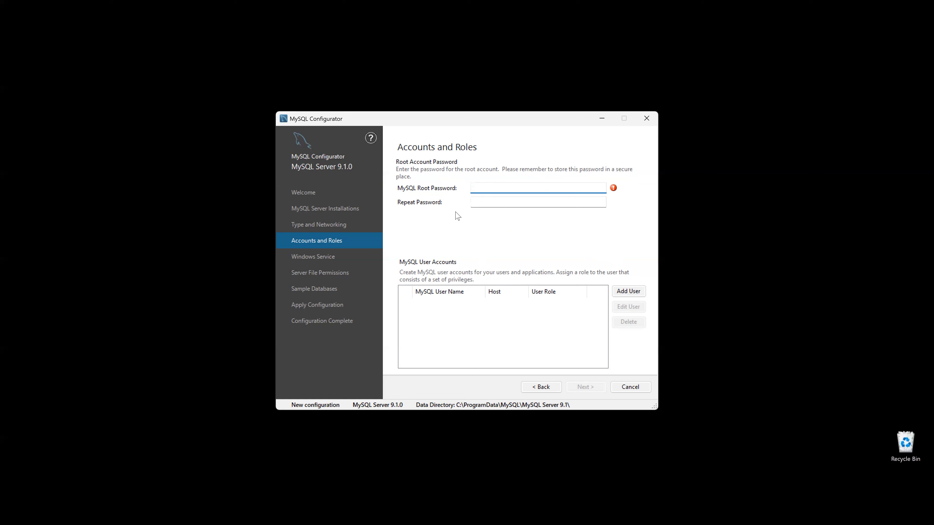
- Enter and confirm the root account password
{"action": "type", "text": "45"}
{"action": "key", "text": "Tab"}
{"action": "type", "text": "123"}
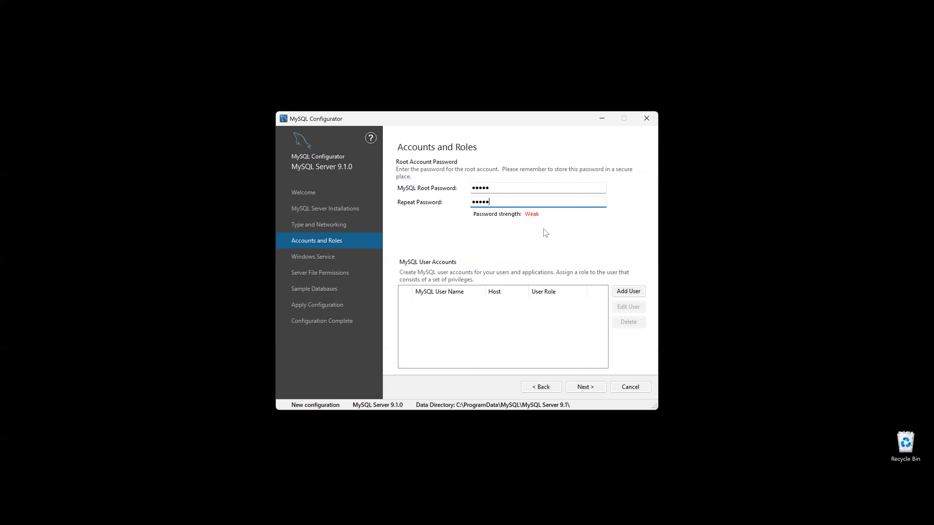
{"action": "left_click", "coordinate": [593, 386]}
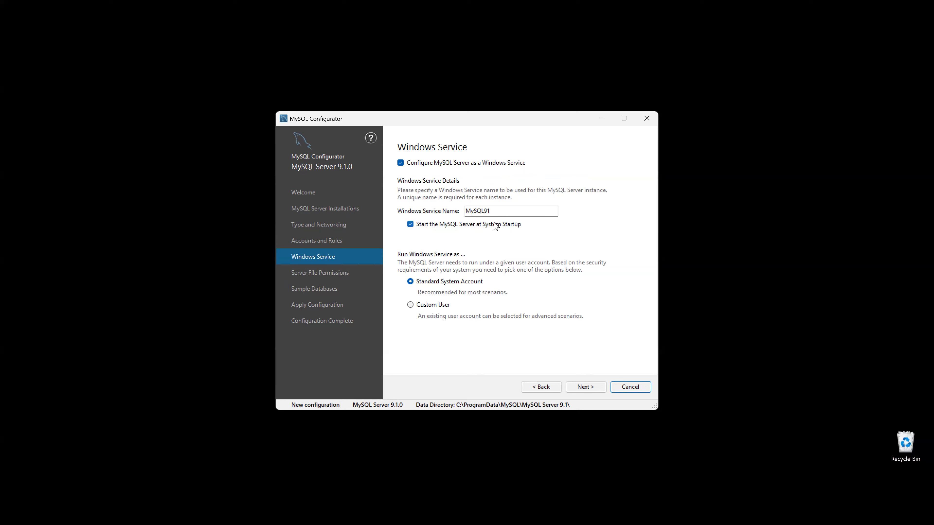
- Keep service name MySQL91 and full-access permissions, and add the Sakila and World sample databases
{"action": "left_click", "coordinate": [504, 209]}
{"action": "left_click", "coordinate": [585, 387]}
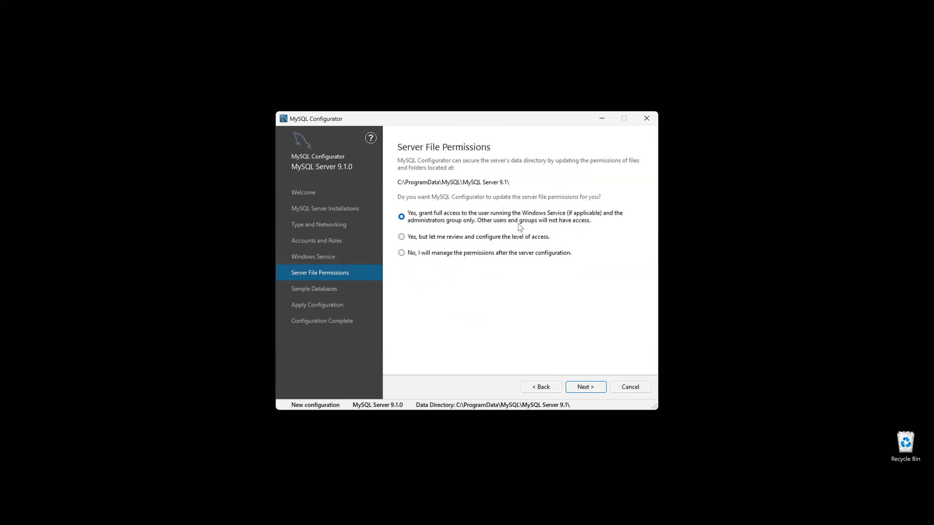
{"action": "left_click", "coordinate": [592, 387]}
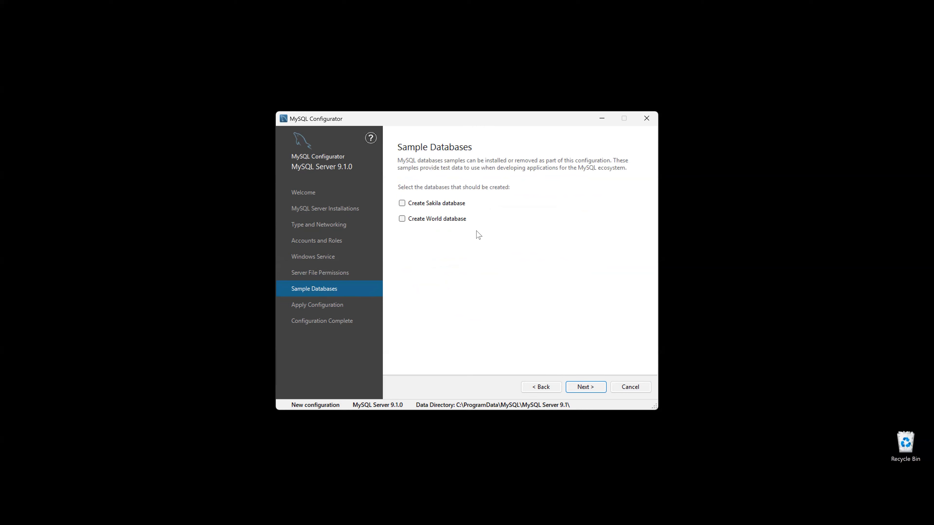
{"action": "left_click", "coordinate": [401, 203]}
{"action": "left_click", "coordinate": [402, 219]}
{"action": "left_click", "coordinate": [595, 391]}
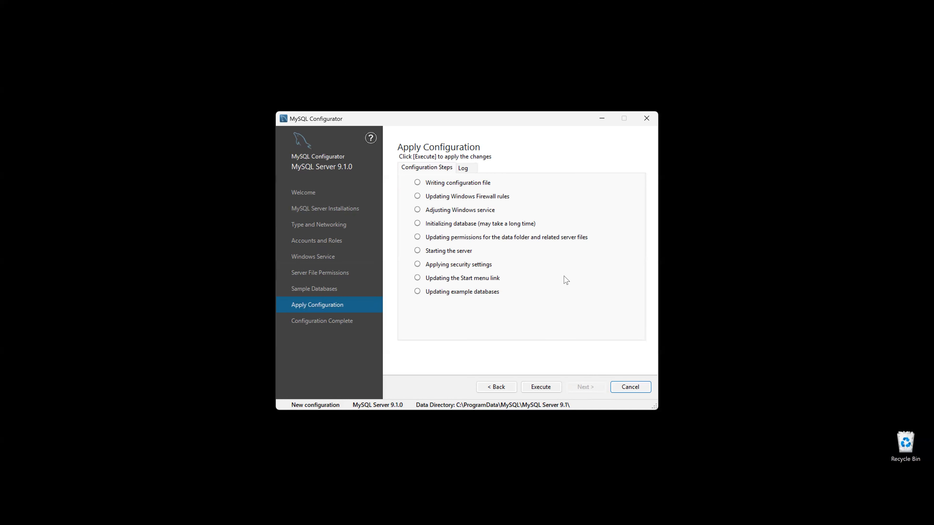
- Apply the configuration, close the Configurator once complete, and bring up the Windows search panel
{"action": "left_click", "coordinate": [548, 387]}
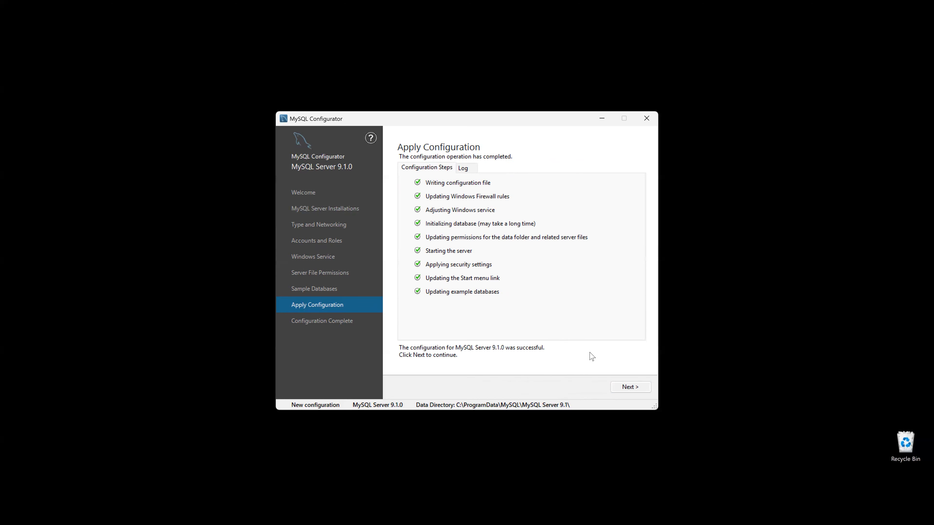
{"action": "left_click", "coordinate": [630, 386]}
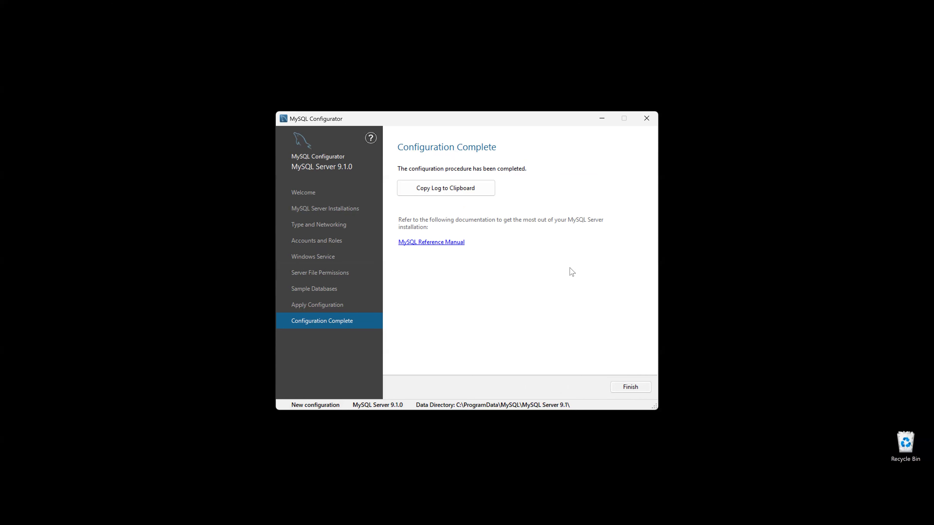
{"action": "left_click", "coordinate": [640, 389]}
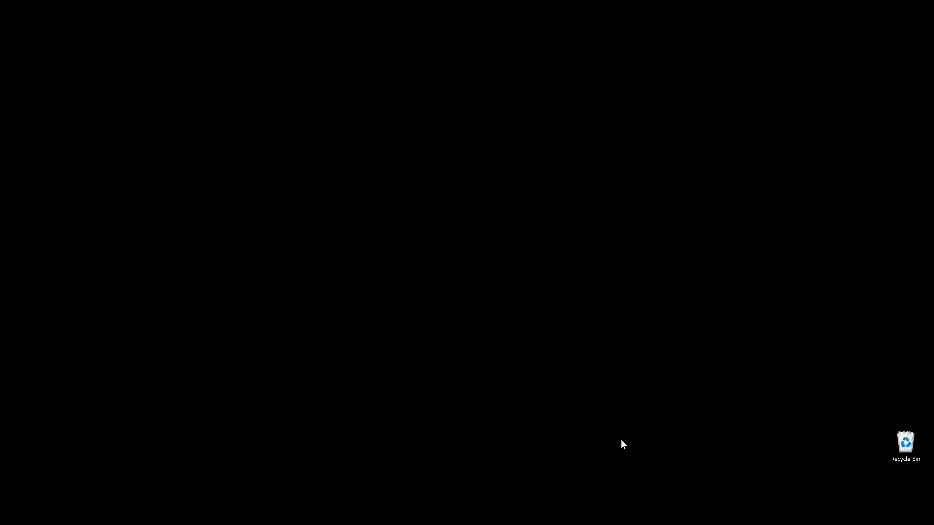
{"action": "left_click", "coordinate": [340, 514]}
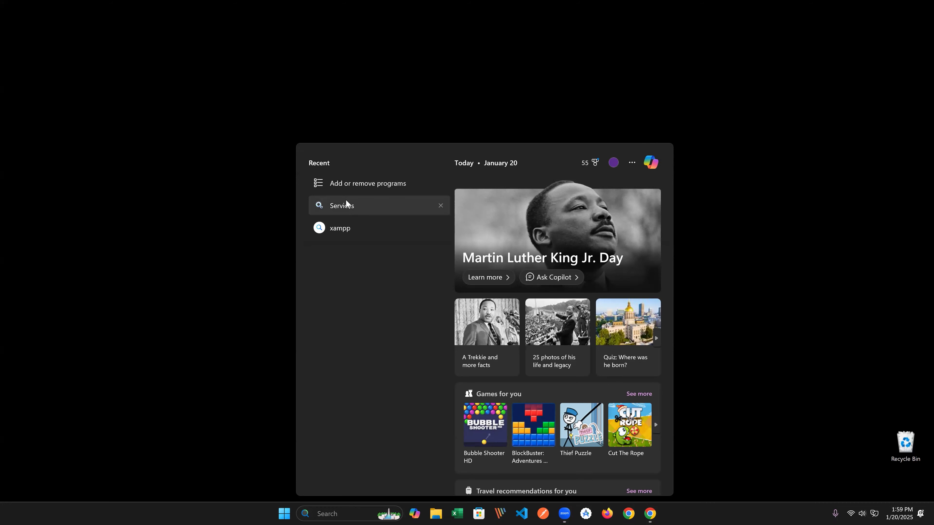
- Confirm in Services that MySQL91 is running with Automatic startup, then minimize the console
{"action": "left_click", "coordinate": [354, 206]}
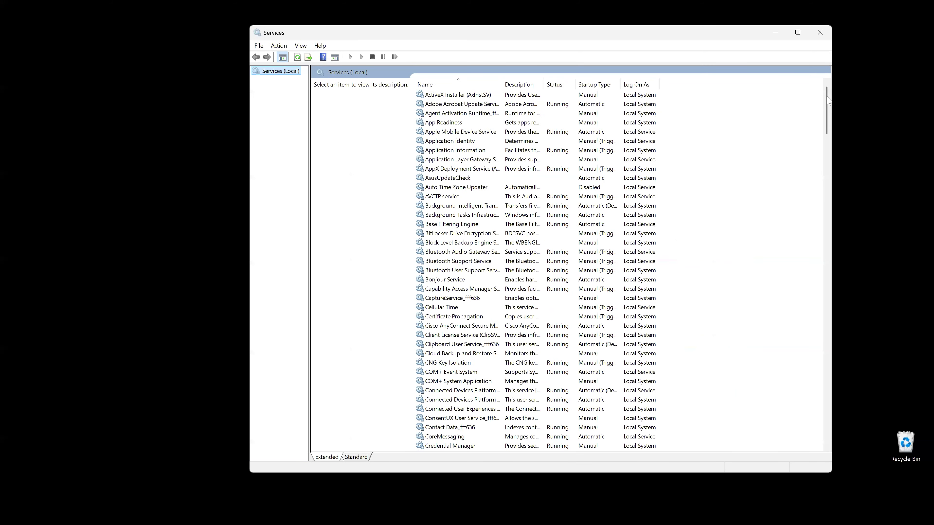
{"action": "left_click_drag", "start_coordinate": [828, 96], "coordinate": [820, 234]}
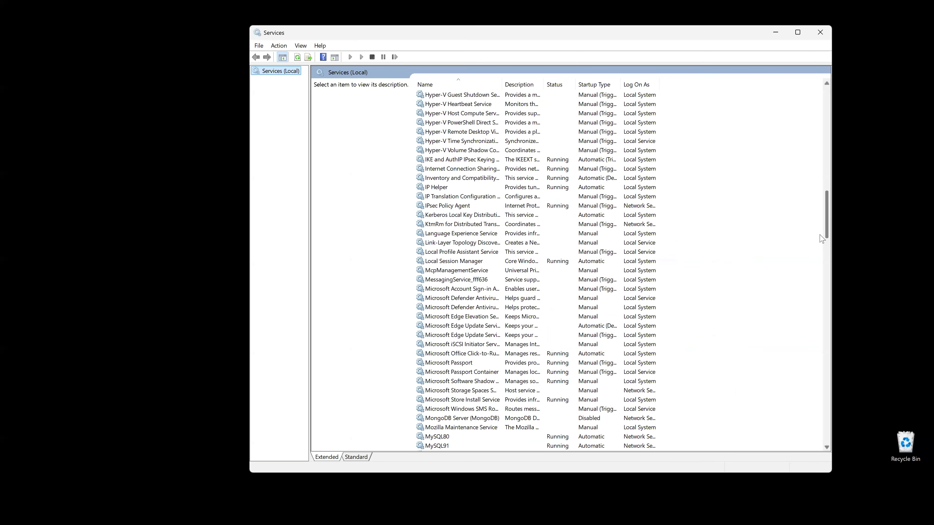
{"action": "scroll", "coordinate": [821, 237], "scroll_direction": "down", "scroll_amount": 8}
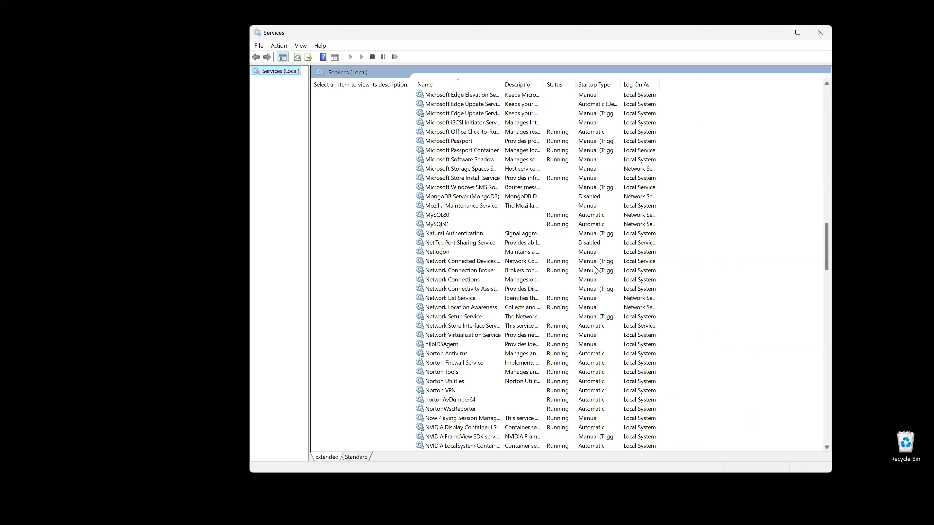
{"action": "left_click", "coordinate": [459, 225]}
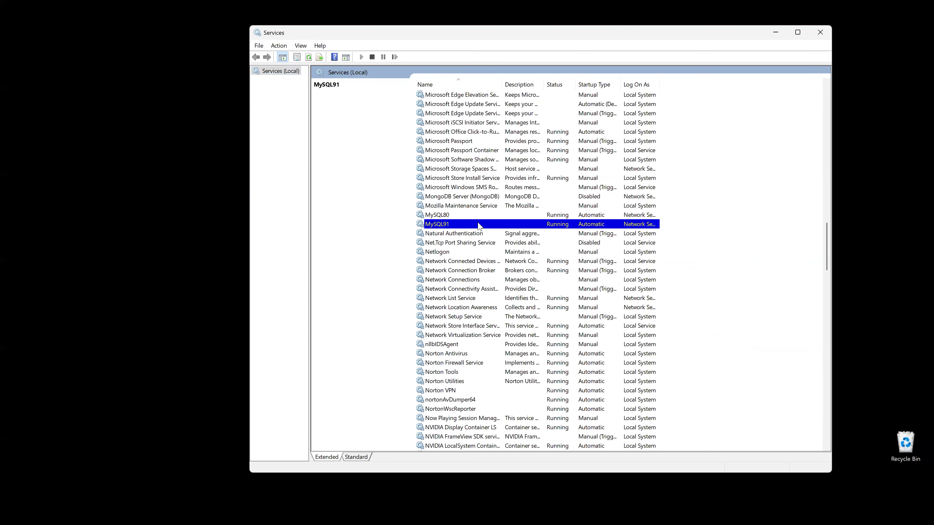
{"action": "left_click", "coordinate": [466, 217]}
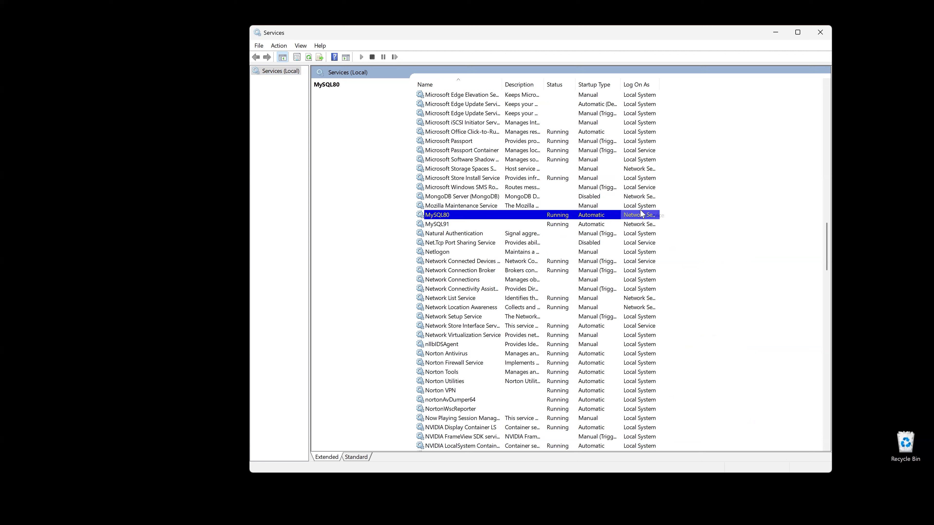
{"action": "left_click", "coordinate": [455, 225]}
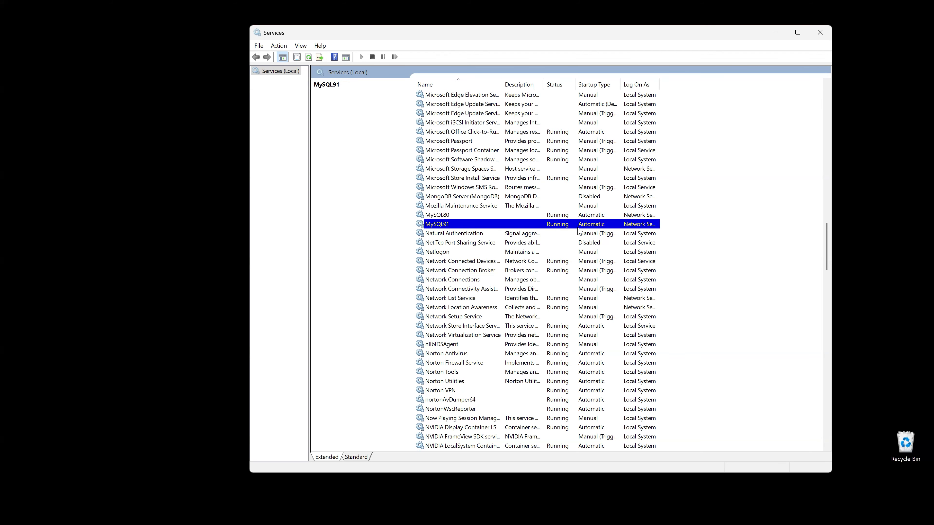
{"action": "double_click", "coordinate": [469, 225]}
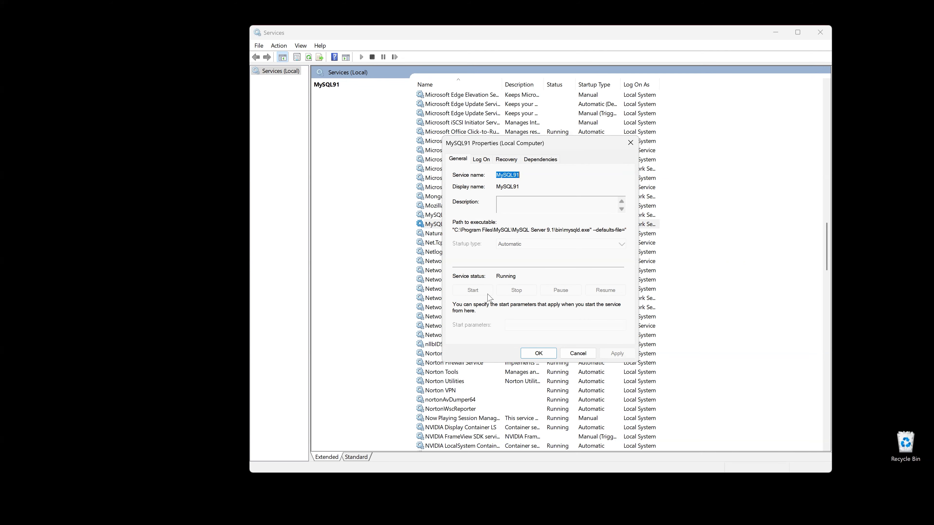
{"action": "left_click", "coordinate": [583, 354]}
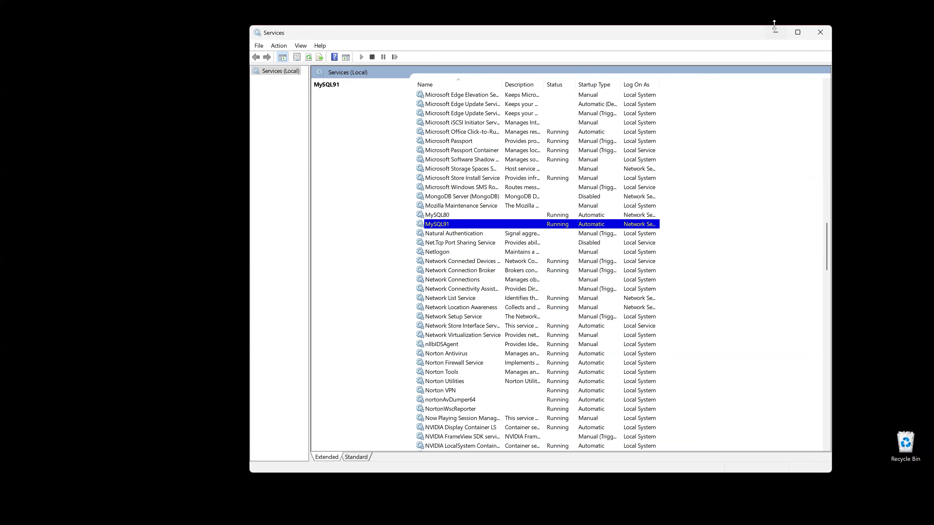
{"action": "left_click", "coordinate": [777, 33]}
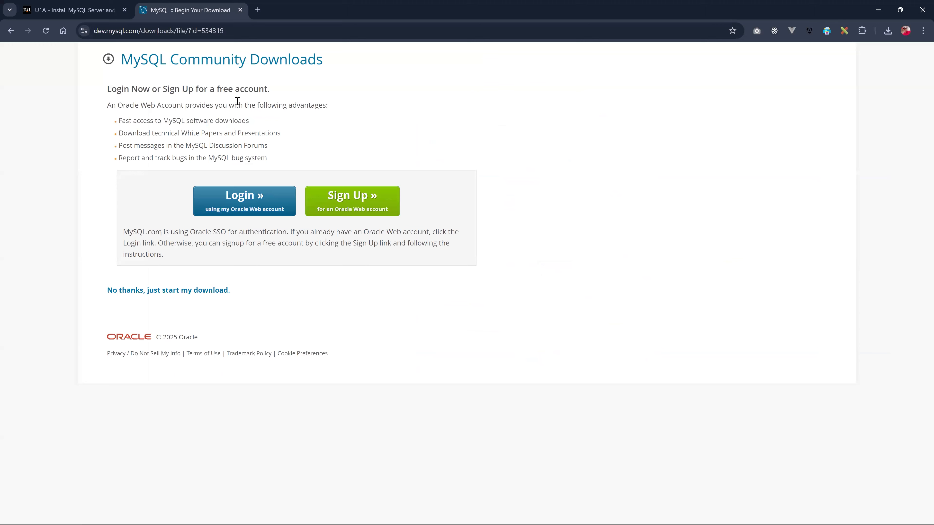
- Return to the MySQL Community Downloads list after checking the U1A assignment instructions
{"action": "left_click", "coordinate": [236, 64]}
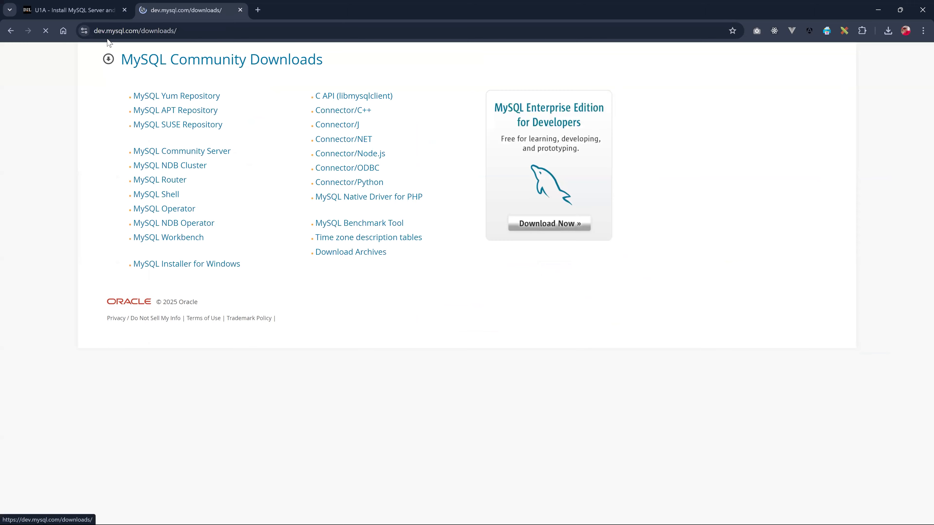
{"action": "left_click", "coordinate": [92, 15]}
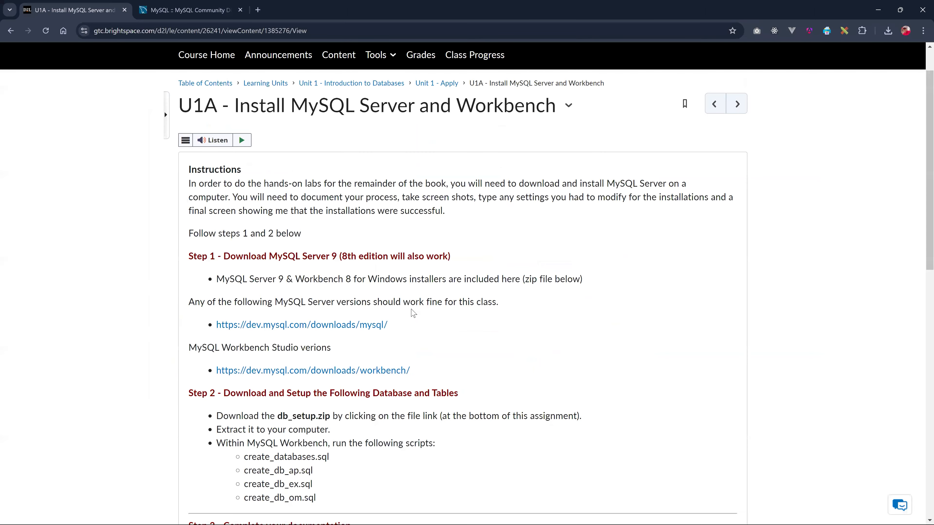
{"action": "scroll", "coordinate": [388, 328], "scroll_direction": "down", "scroll_amount": 1}
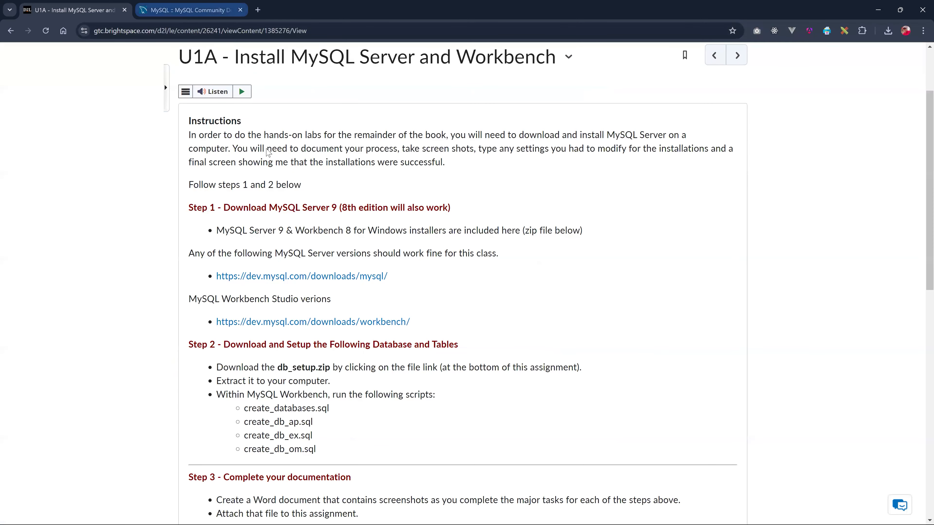
{"action": "key", "text": "ctrl+Tab"}
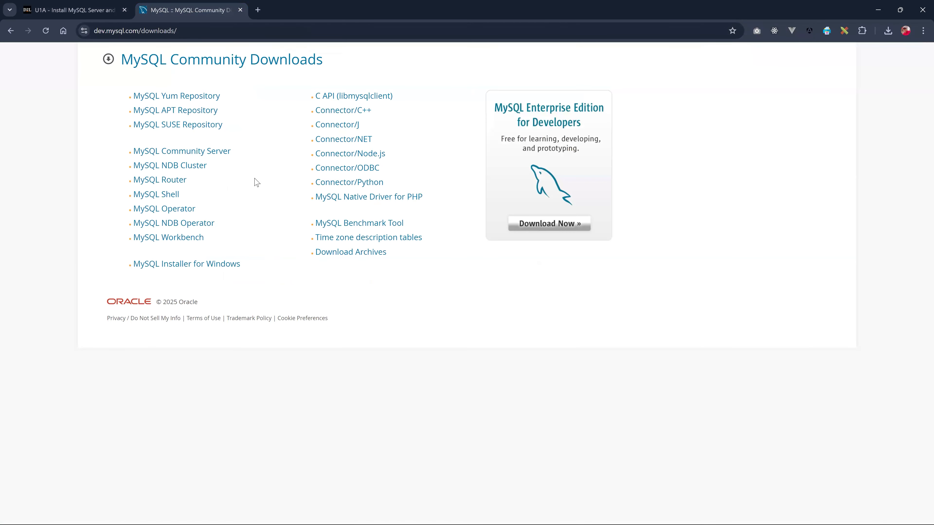
- Download the MySQL Workbench 8.0.40 Windows MSI installer without signing in, and run it
{"action": "left_click", "coordinate": [168, 237]}
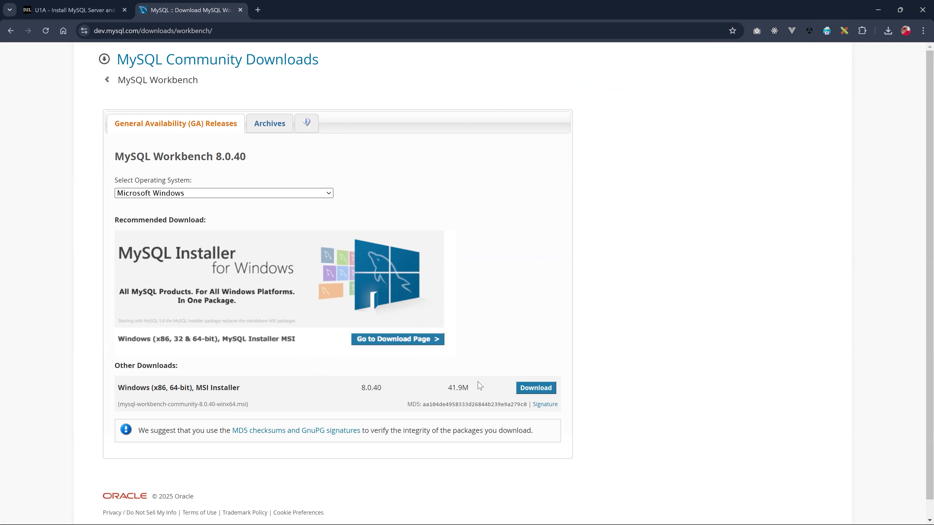
{"action": "left_click", "coordinate": [524, 390]}
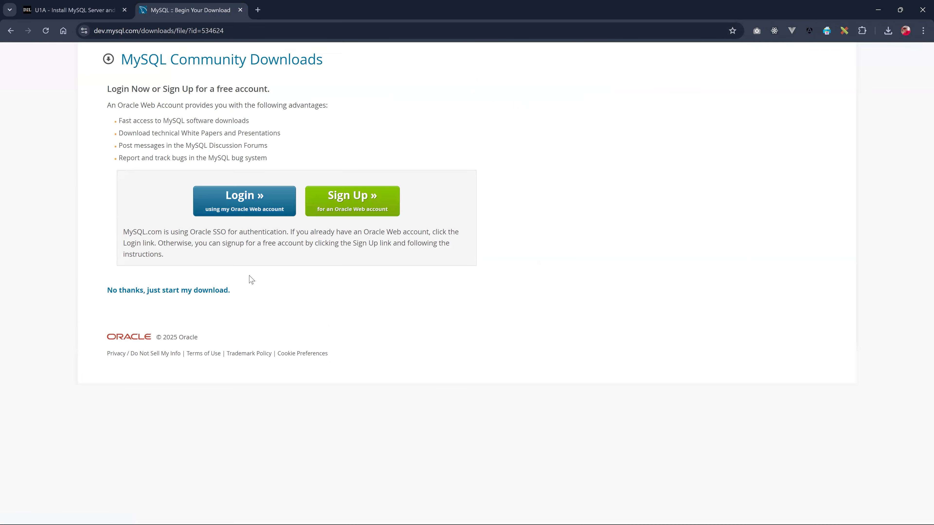
{"action": "left_click", "coordinate": [202, 291]}
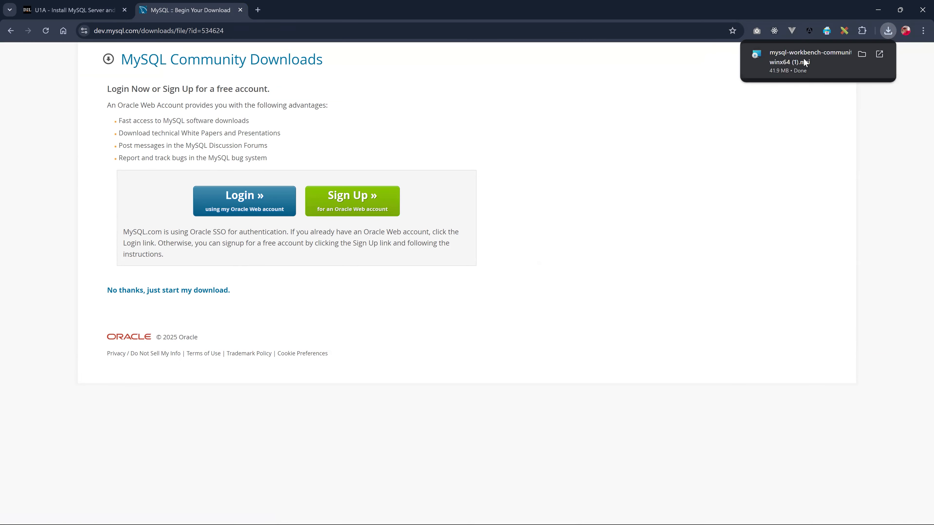
{"action": "left_click", "coordinate": [803, 59]}
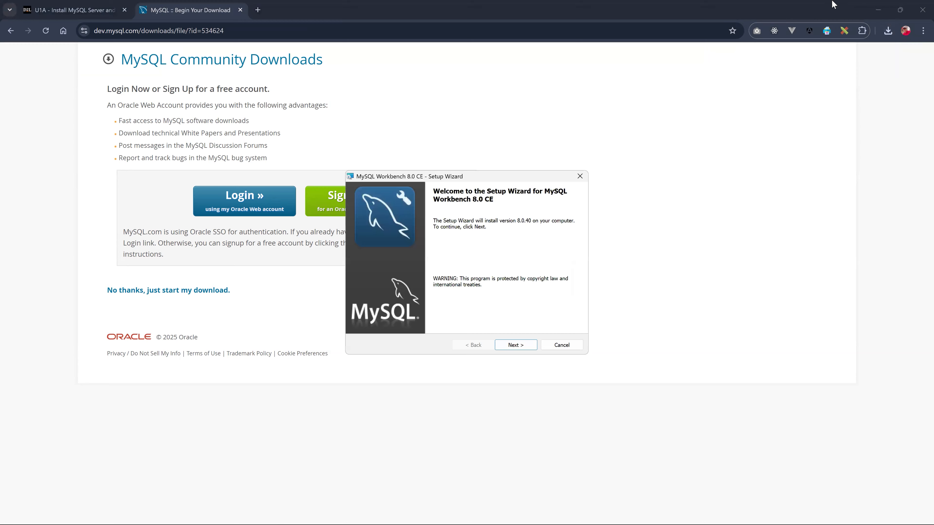
- Install MySQL Workbench 8.0 CE as a Complete setup in the default folder, then launch it
{"action": "left_click", "coordinate": [878, 10]}
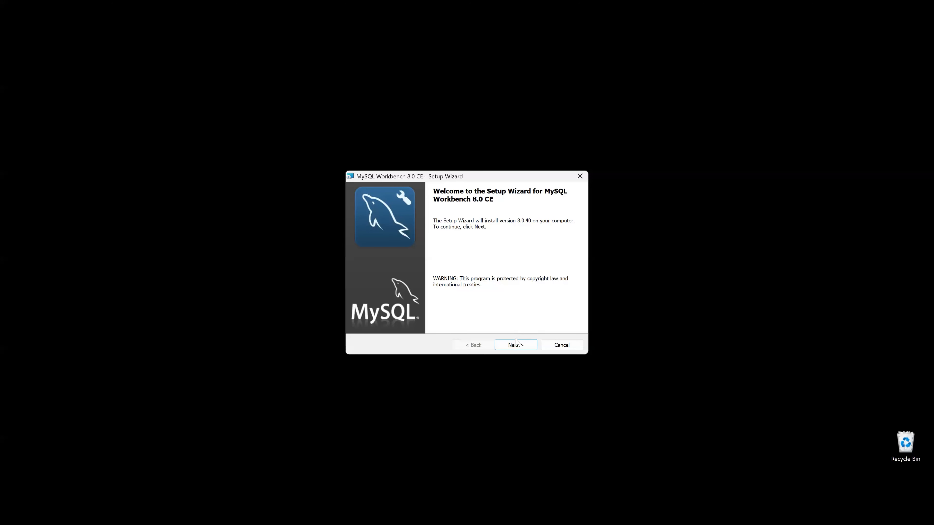
{"action": "left_click", "coordinate": [515, 345]}
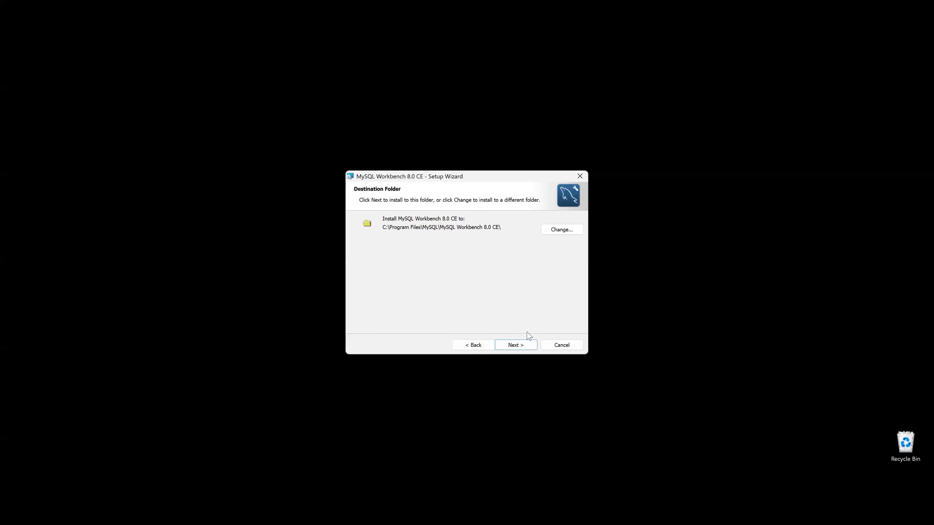
{"action": "left_click", "coordinate": [524, 350]}
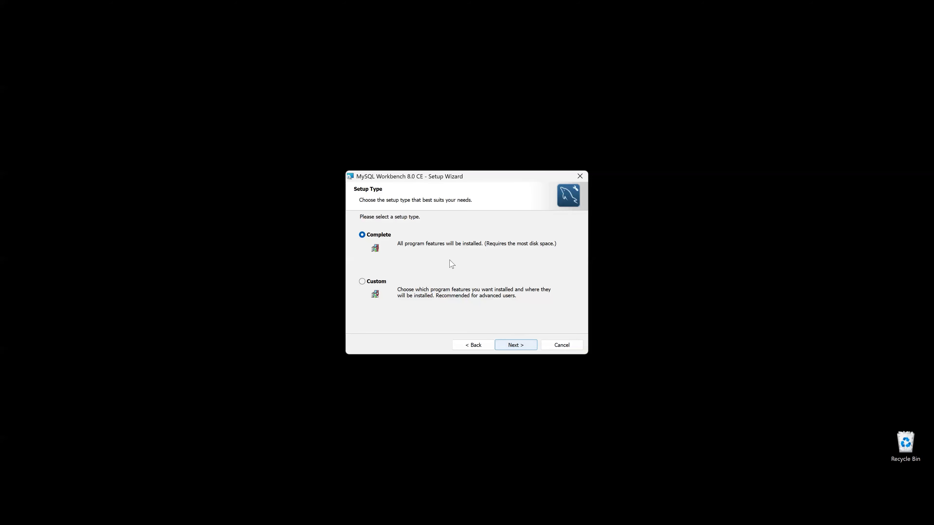
{"action": "left_click", "coordinate": [523, 347]}
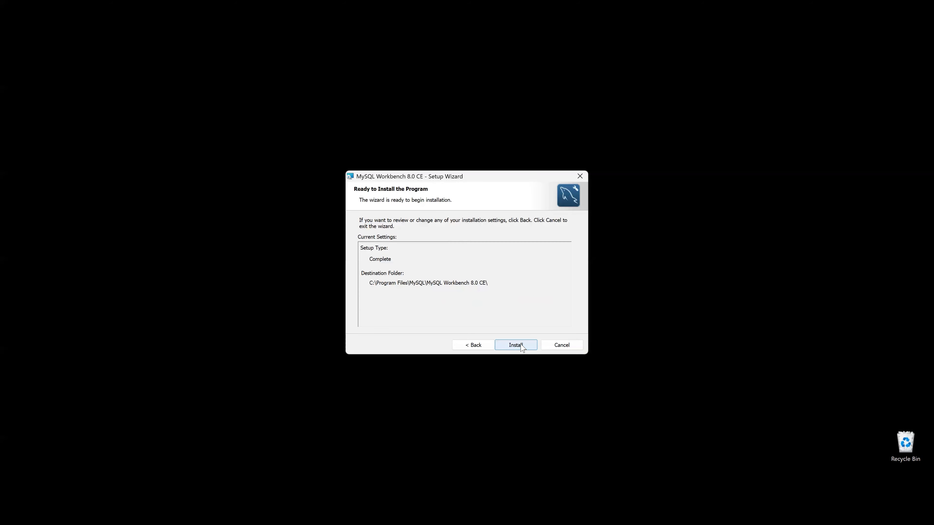
{"action": "left_click", "coordinate": [522, 348]}
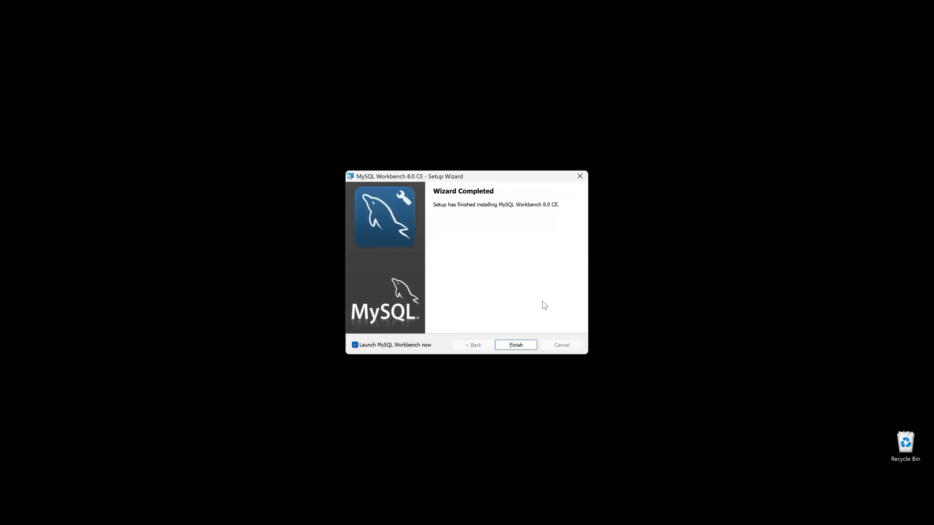
{"action": "left_click", "coordinate": [505, 347]}
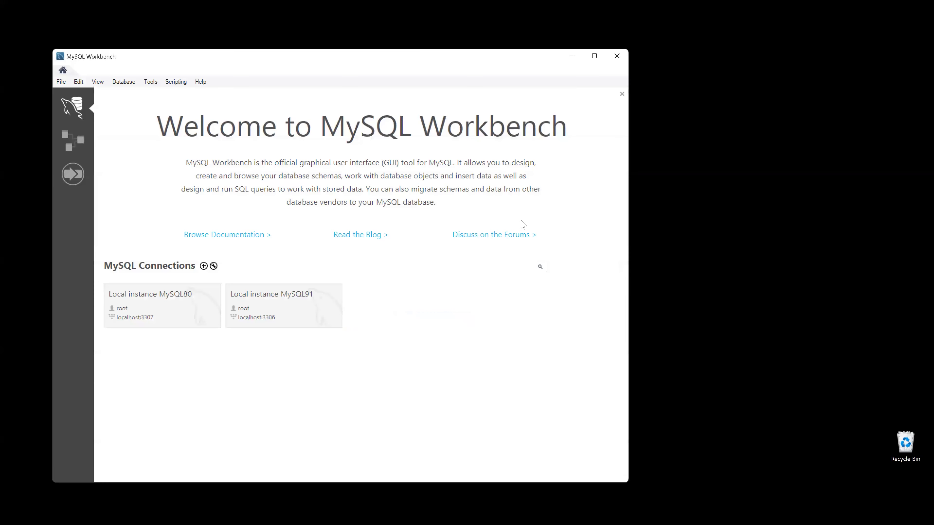
- Delete all saved connections and rescan, listing MySQL80 on localhost:3307 and MySQL91 on localhost:3306
{"action": "left_click", "coordinate": [594, 56]}
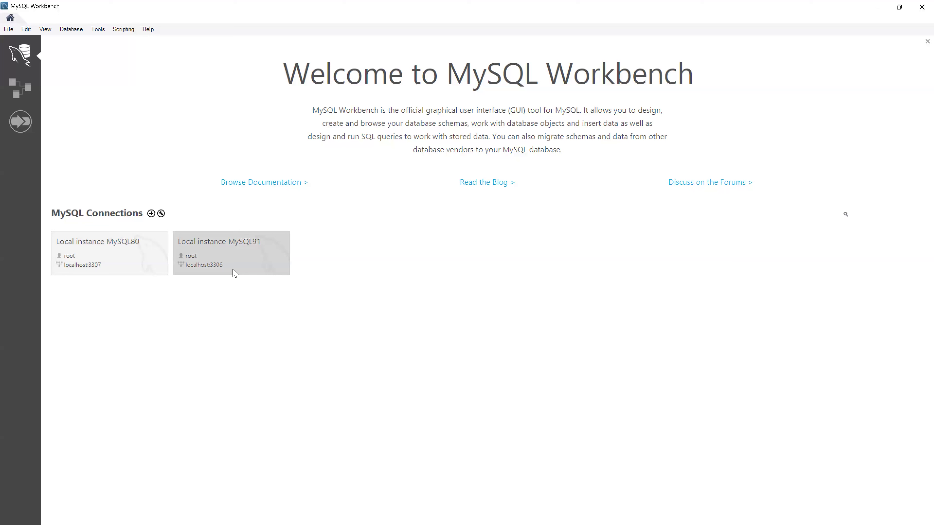
{"action": "right_click", "coordinate": [254, 250]}
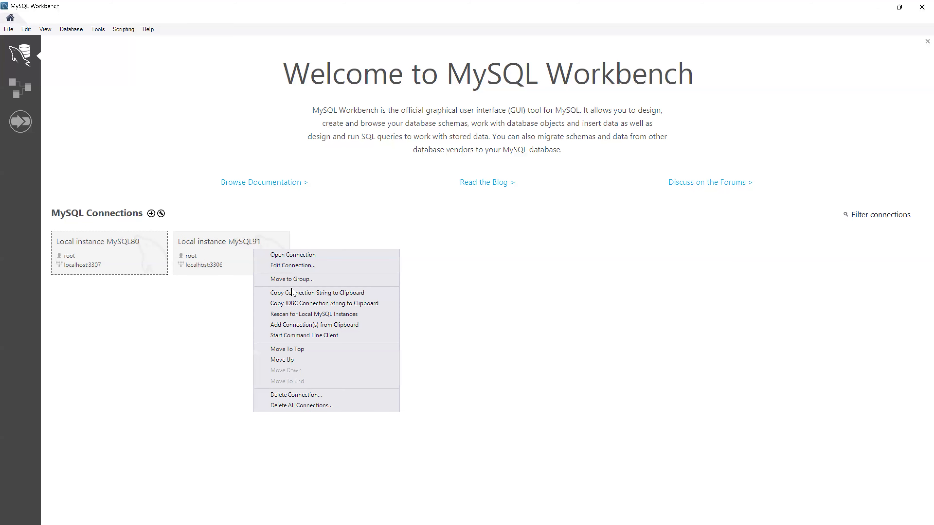
{"action": "left_click", "coordinate": [302, 405]}
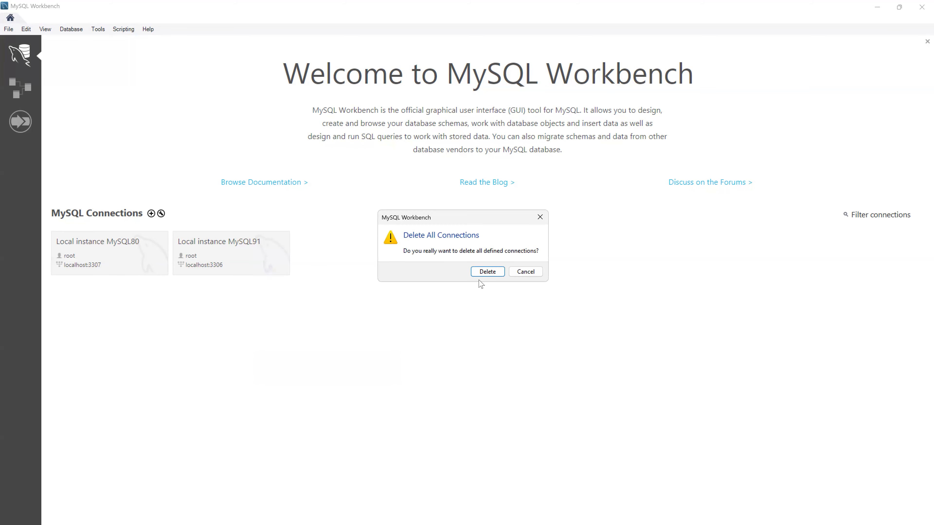
{"action": "left_click", "coordinate": [481, 272]}
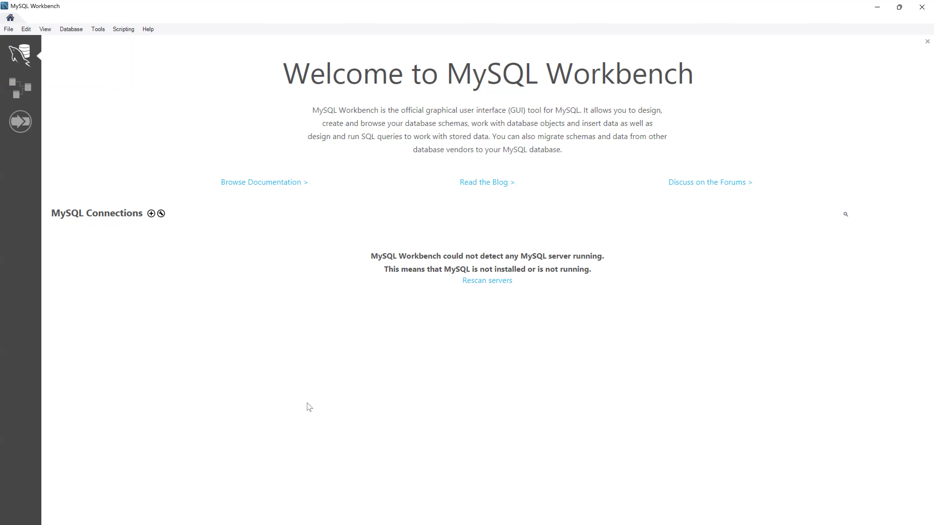
{"action": "left_click", "coordinate": [496, 280]}
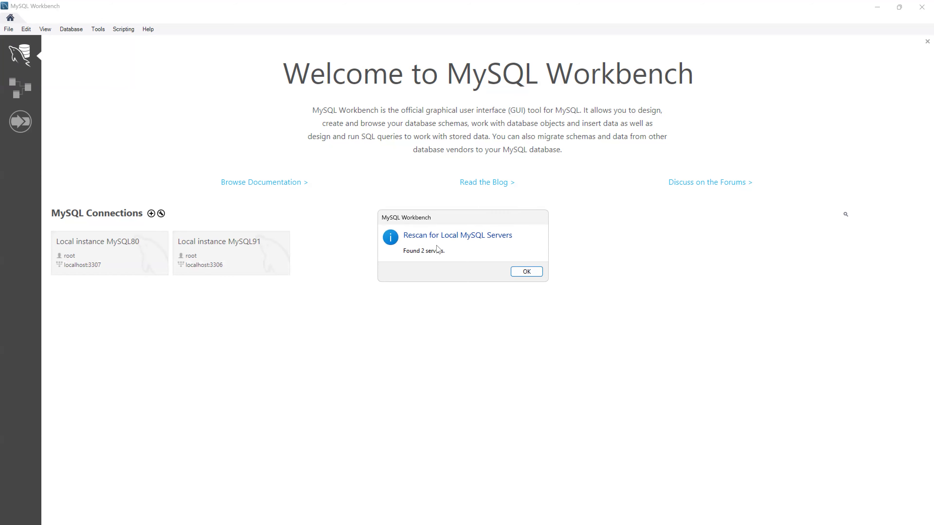
{"action": "left_click", "coordinate": [521, 273]}
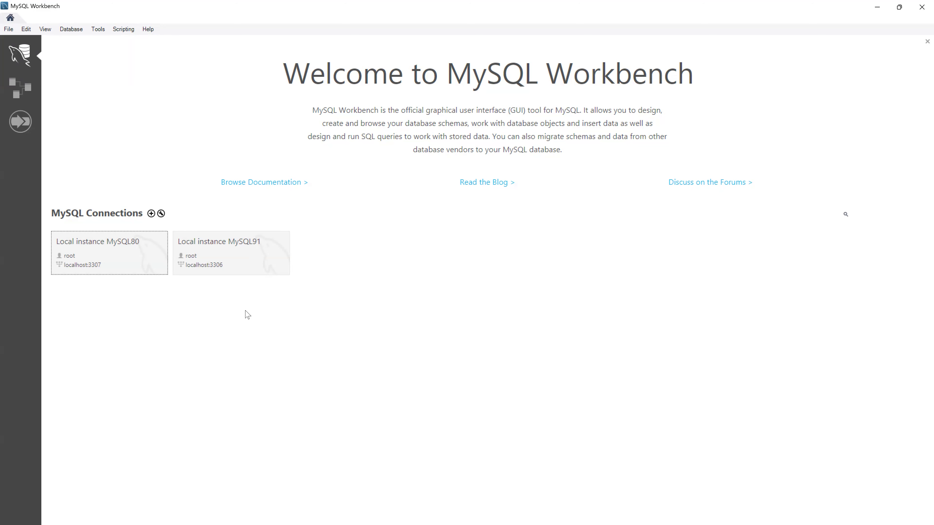
- Connect to Local instance MySQL91 despite the version warning, then go back to the home screen
{"action": "left_click", "coordinate": [385, 247]}
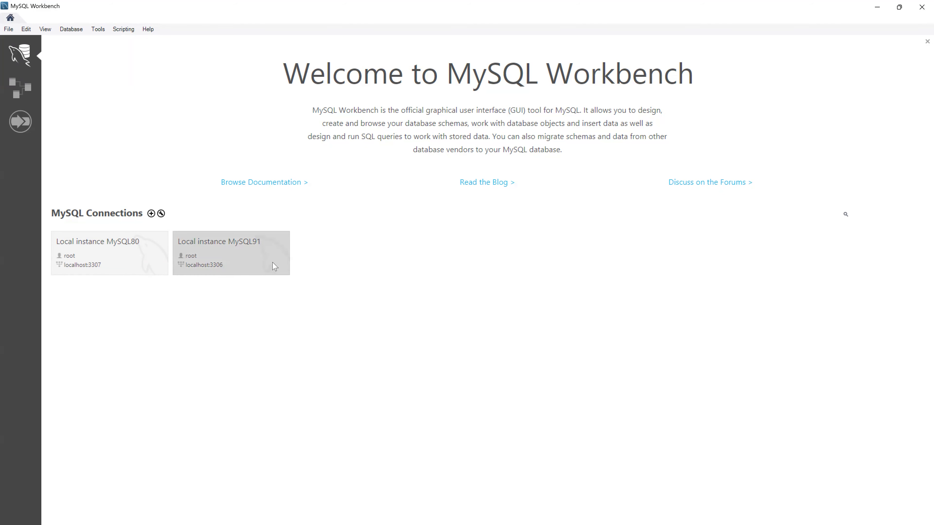
{"action": "left_click", "coordinate": [244, 255]}
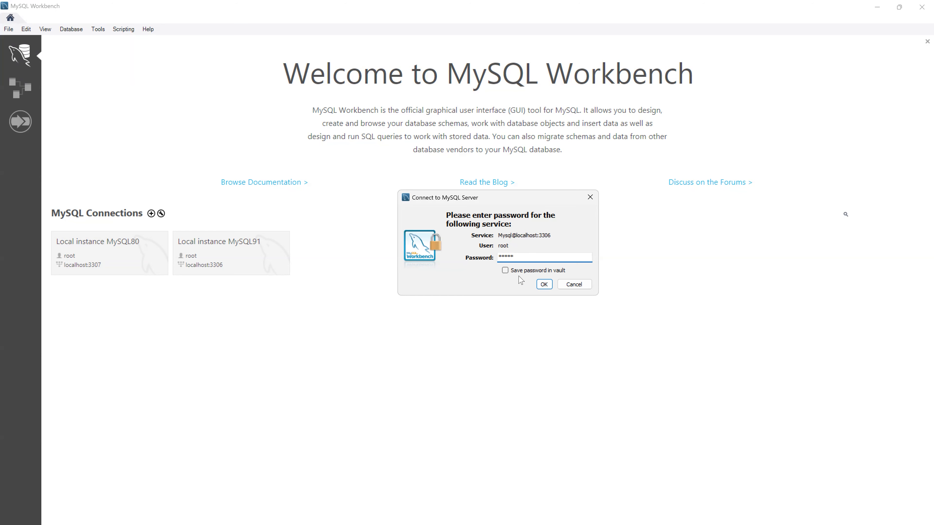
{"action": "left_click", "coordinate": [544, 285]}
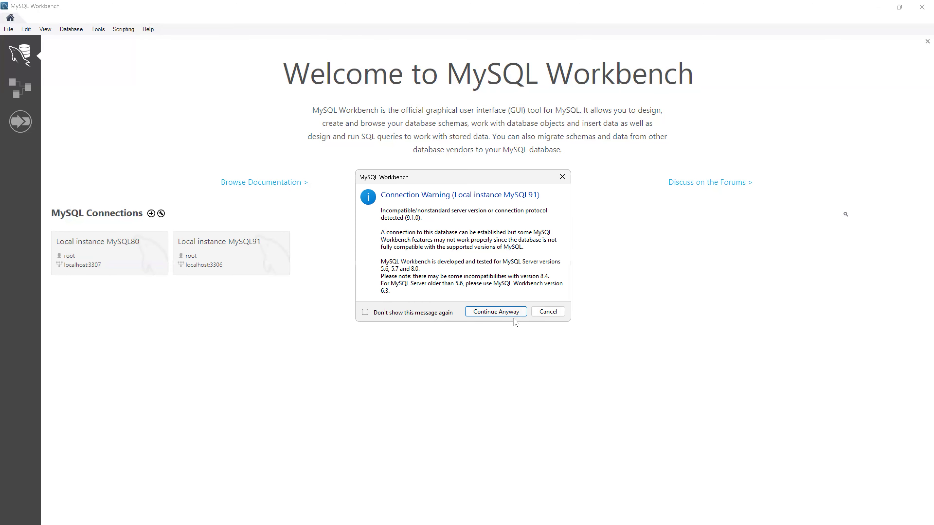
{"action": "left_click", "coordinate": [494, 312]}
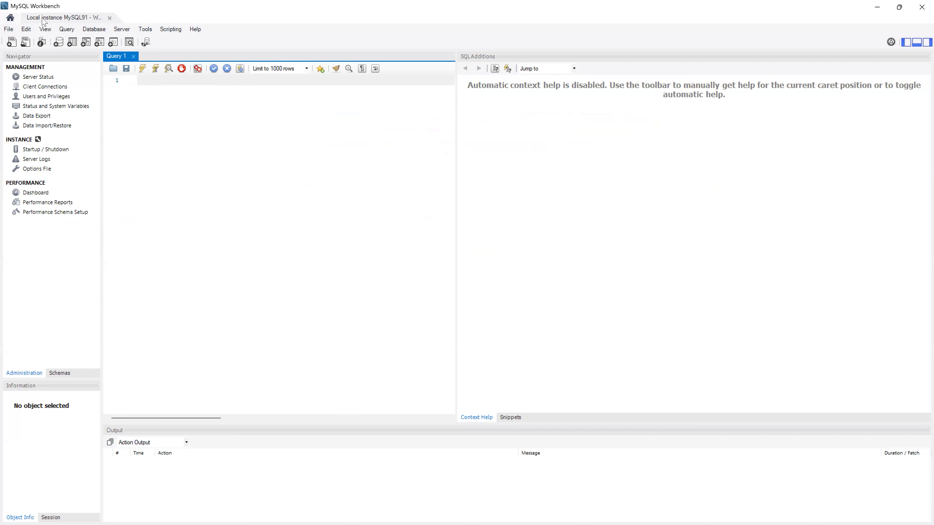
{"action": "left_click", "coordinate": [10, 18]}
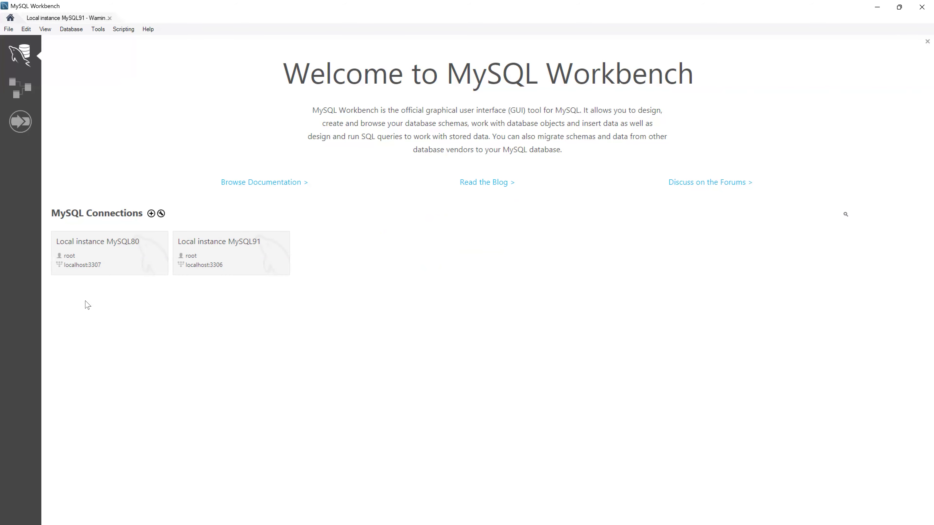
- Connect to Local instance MySQL80 using the root password
{"action": "left_click", "coordinate": [123, 256]}
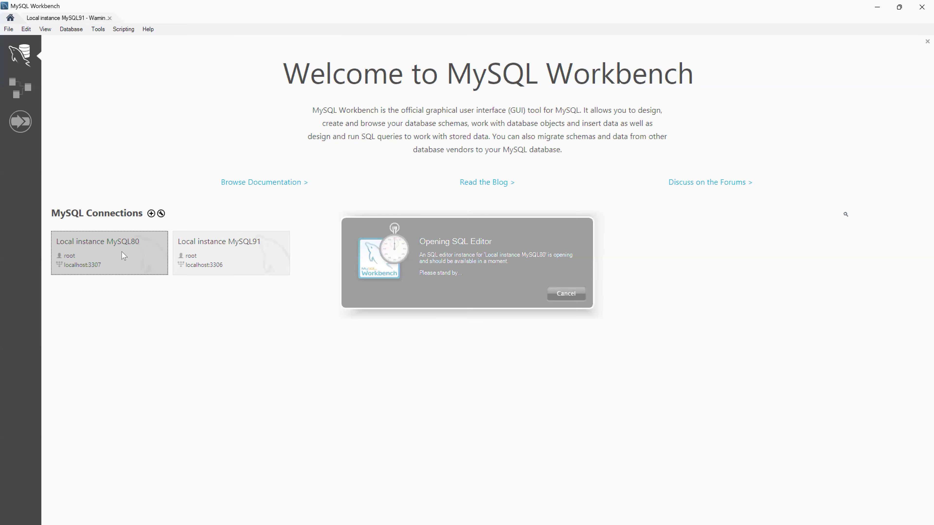
{"action": "type", "text": "*"}
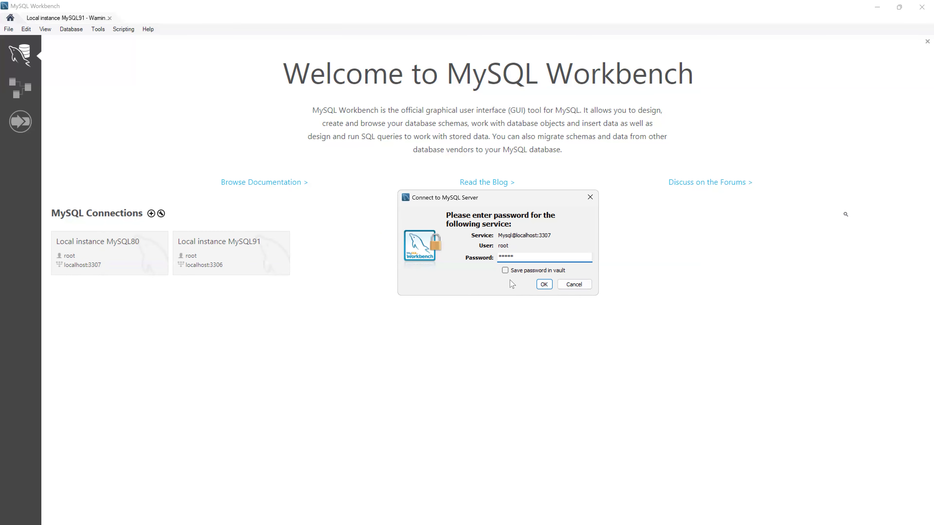
{"action": "left_click", "coordinate": [543, 285]}
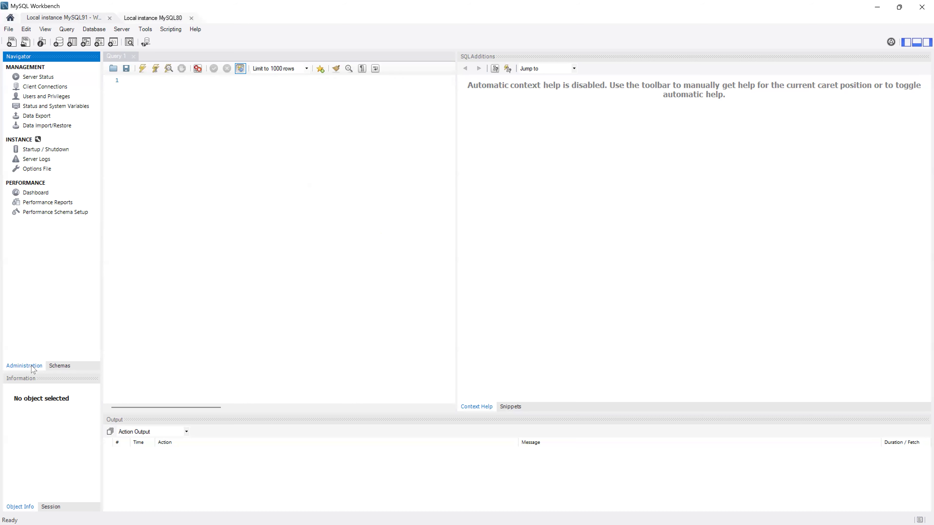
{"action": "left_click", "coordinate": [66, 368]}
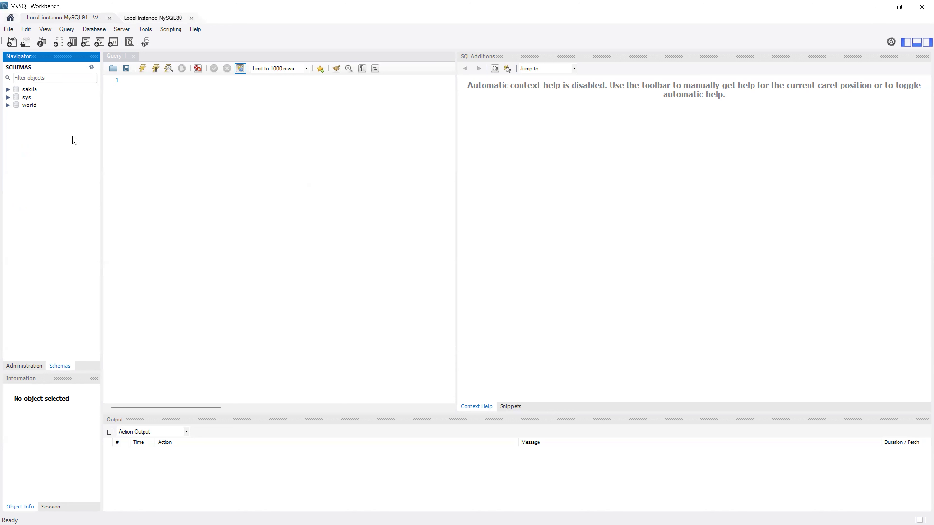
{"action": "left_click", "coordinate": [7, 105]}
{"action": "left_click", "coordinate": [8, 90]}
{"action": "left_click", "coordinate": [8, 90]}
{"action": "left_click", "coordinate": [8, 105]}
{"action": "left_click", "coordinate": [26, 99]}
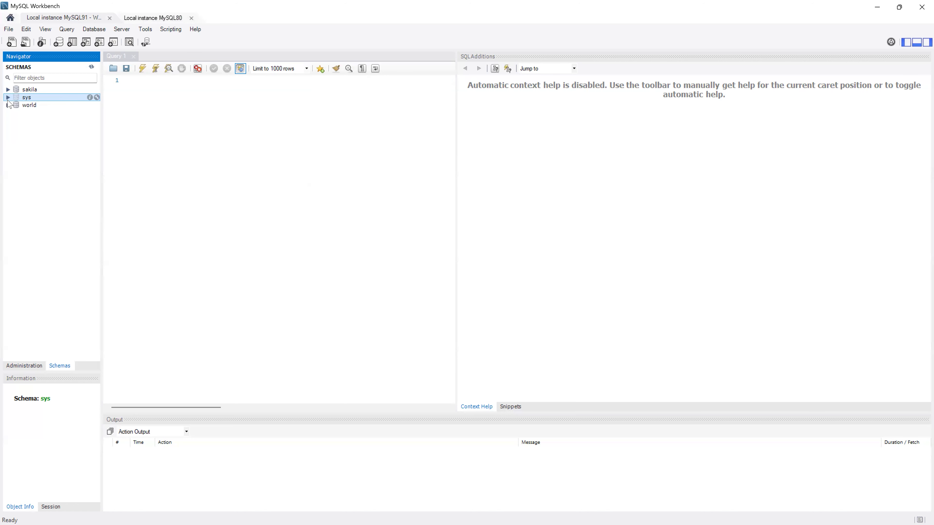
{"action": "left_click", "coordinate": [7, 97]}
{"action": "left_click", "coordinate": [8, 97]}
{"action": "left_click", "coordinate": [7, 98]}
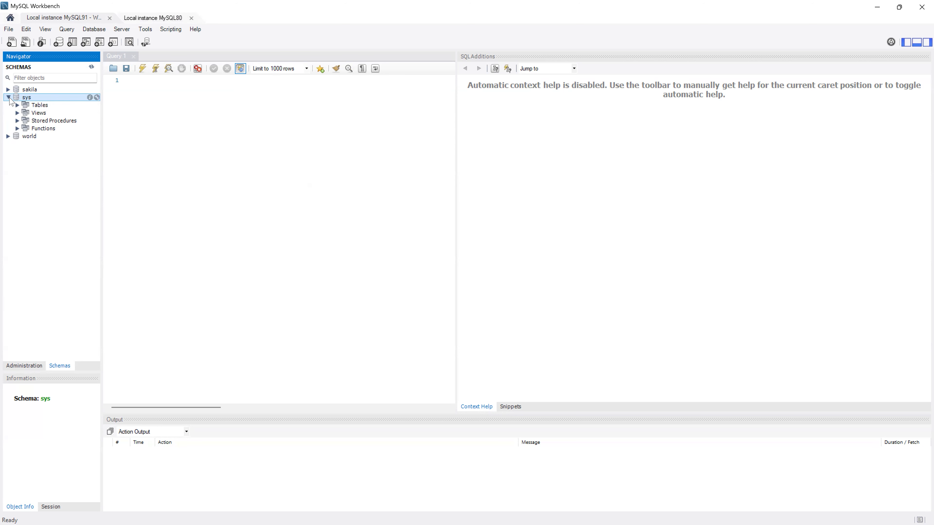
{"action": "left_click", "coordinate": [9, 98]}
{"action": "left_click", "coordinate": [27, 131]}
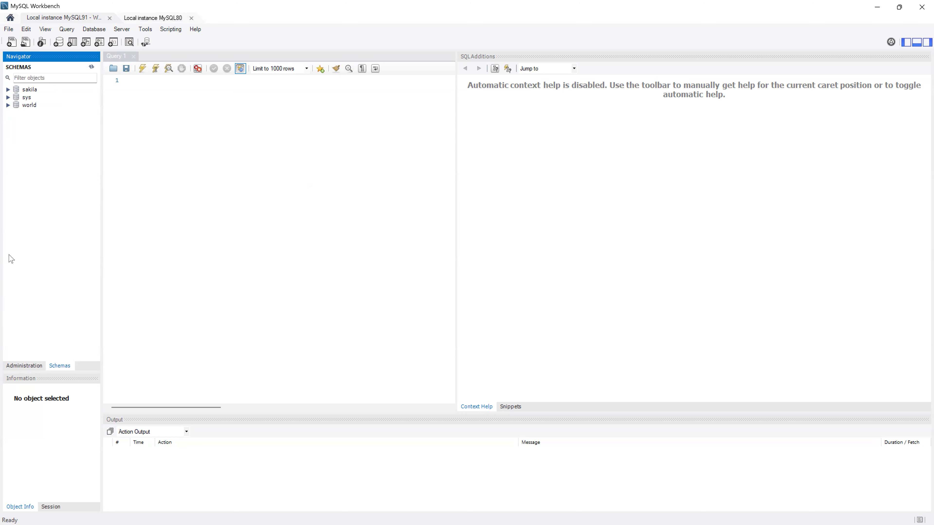
{"action": "left_click", "coordinate": [27, 366]}
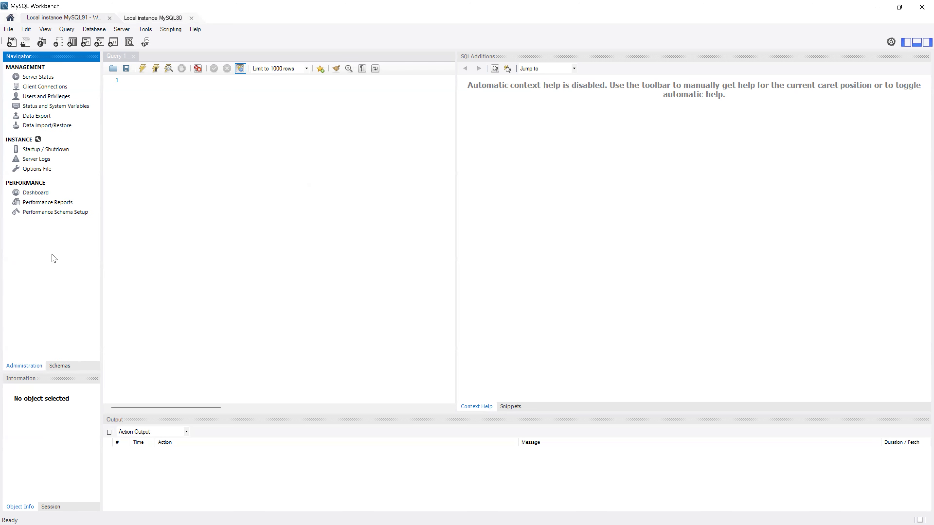
- Show Server Status for the MySQL91 and MySQL80 sessions, ending on the MySQL91 tab
{"action": "left_click", "coordinate": [47, 76]}
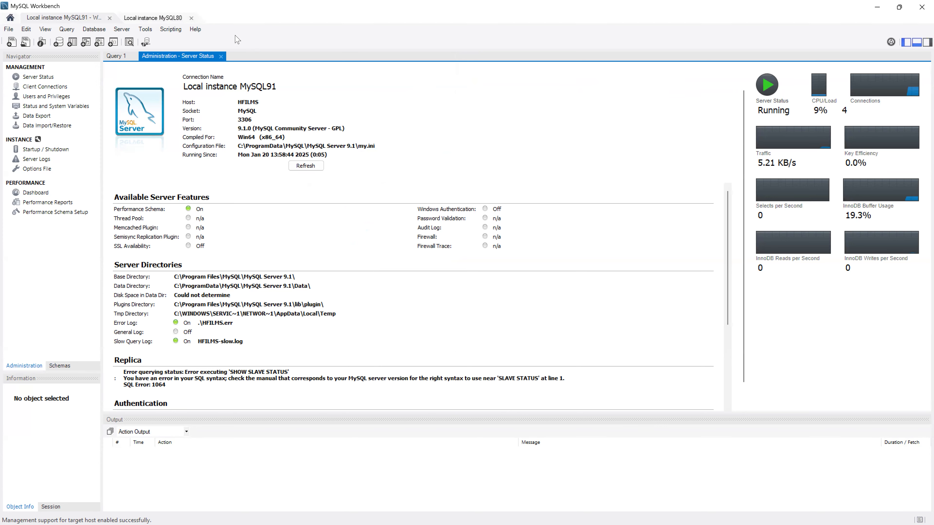
{"action": "left_click", "coordinate": [160, 17]}
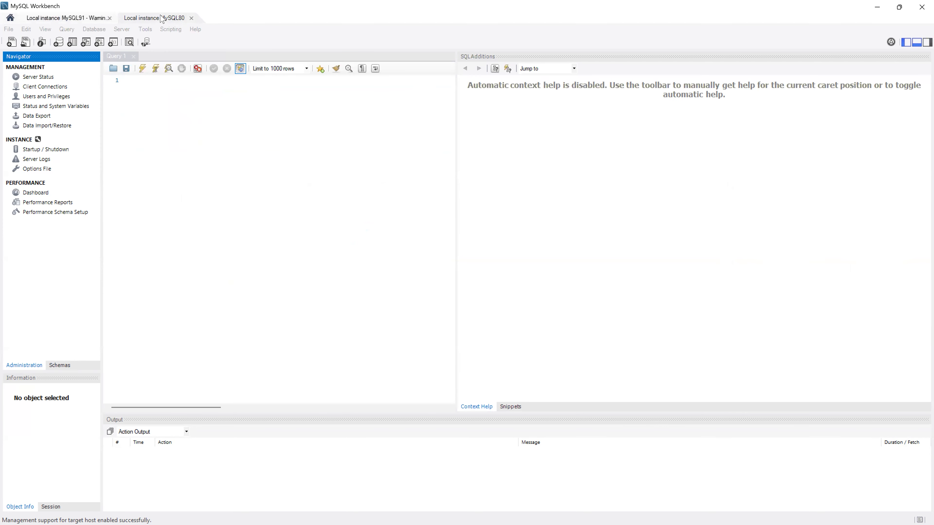
{"action": "left_click", "coordinate": [40, 77]}
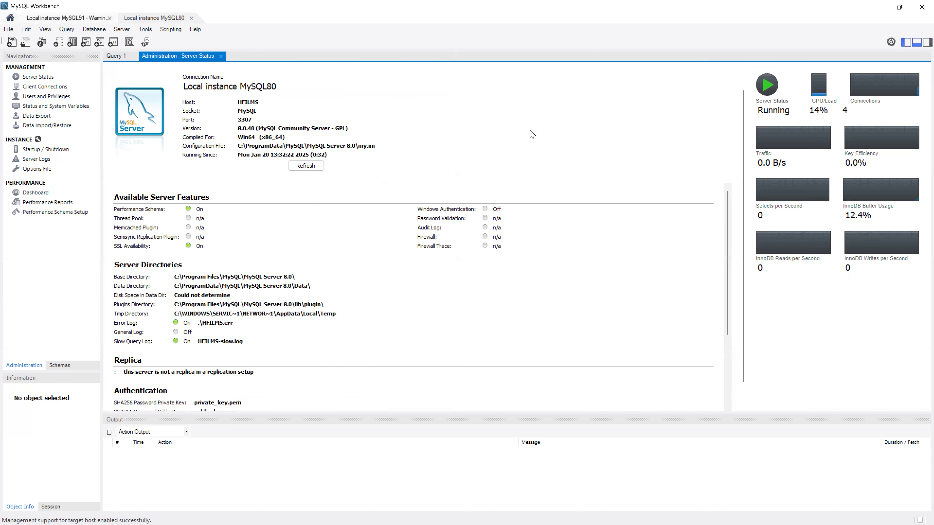
{"action": "left_click", "coordinate": [91, 20]}
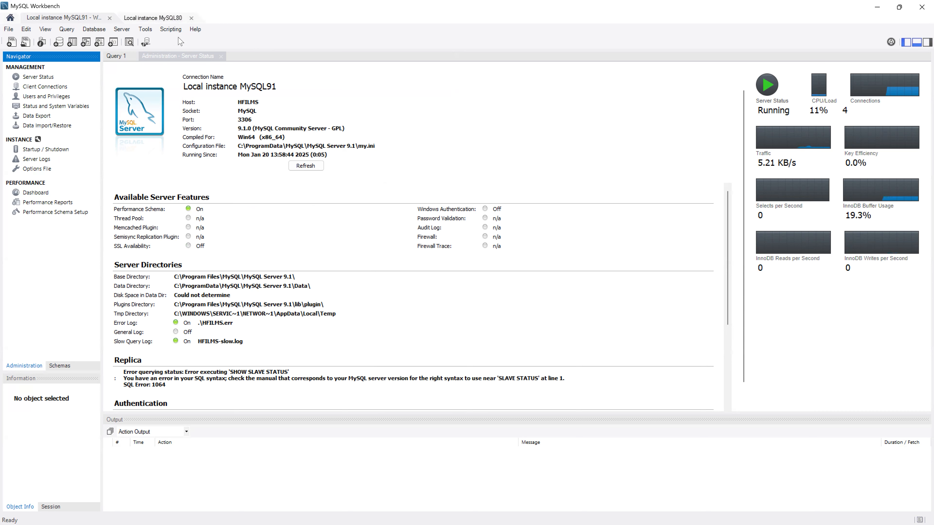
{"action": "left_click", "coordinate": [100, 19]}
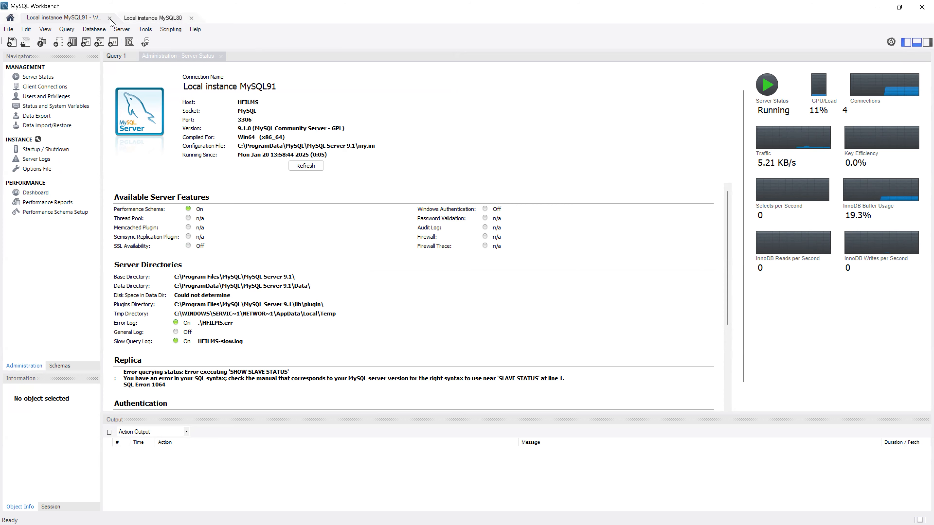
- Close the MySQL91 and MySQL80 session tabs
{"action": "left_click", "coordinate": [110, 20]}
{"action": "left_click", "coordinate": [94, 20]}
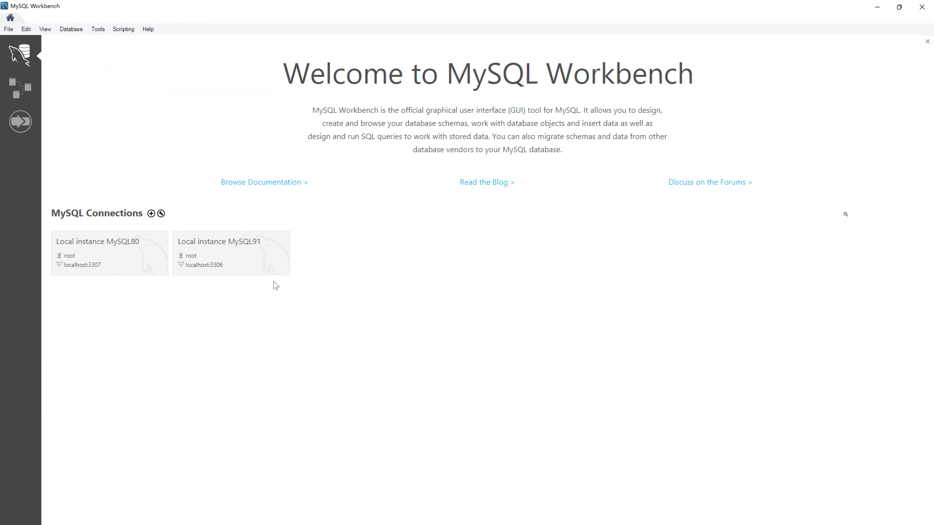
{"action": "right_click", "coordinate": [316, 256]}
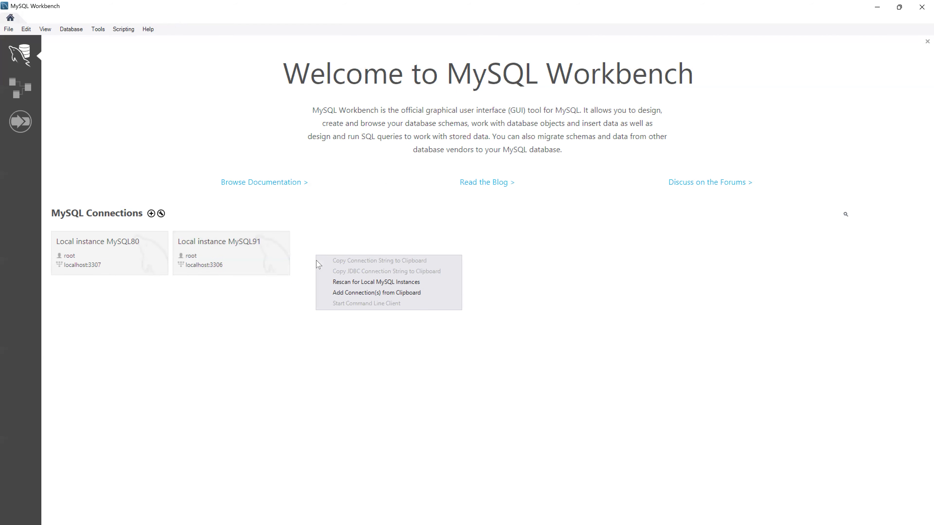
{"action": "left_click", "coordinate": [319, 249]}
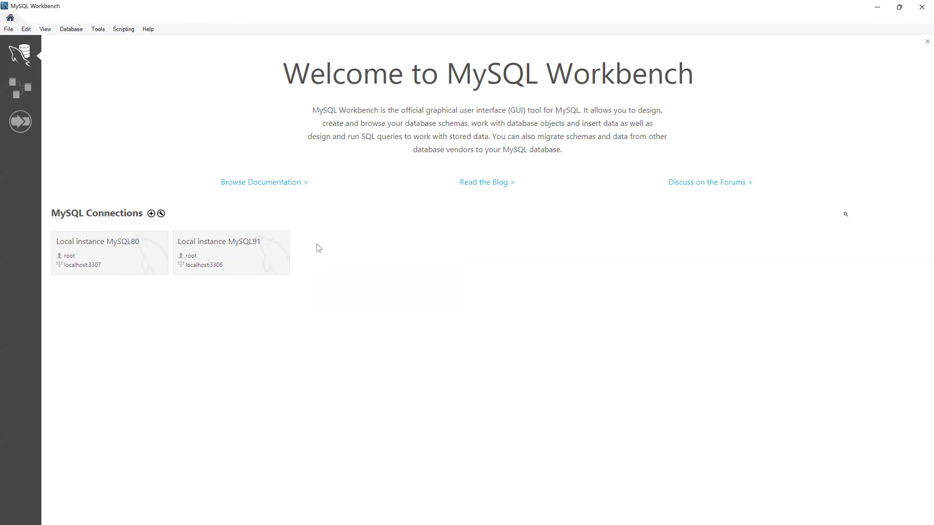
- Delete all saved connections from the home screen
{"action": "right_click", "coordinate": [223, 253]}
{"action": "left_click", "coordinate": [273, 406]}
{"action": "left_click", "coordinate": [486, 272]}
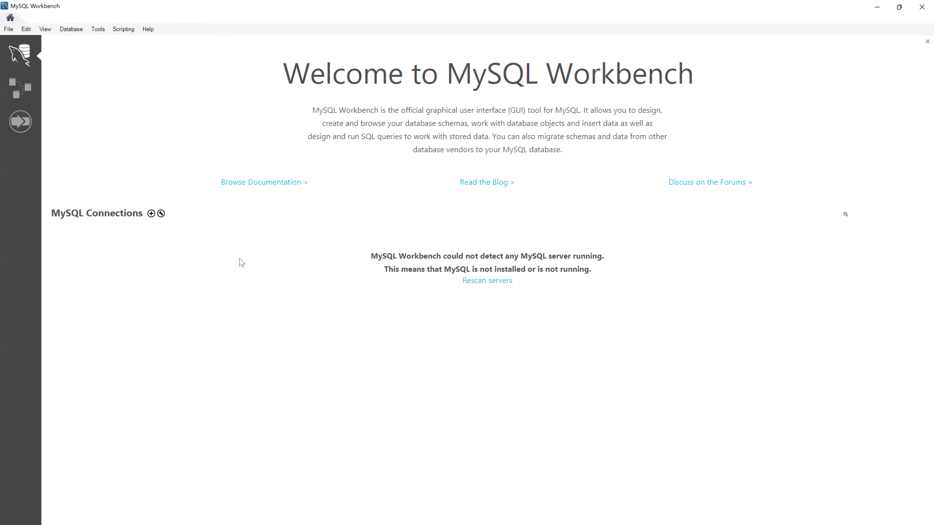
{"action": "right_click", "coordinate": [253, 249]}
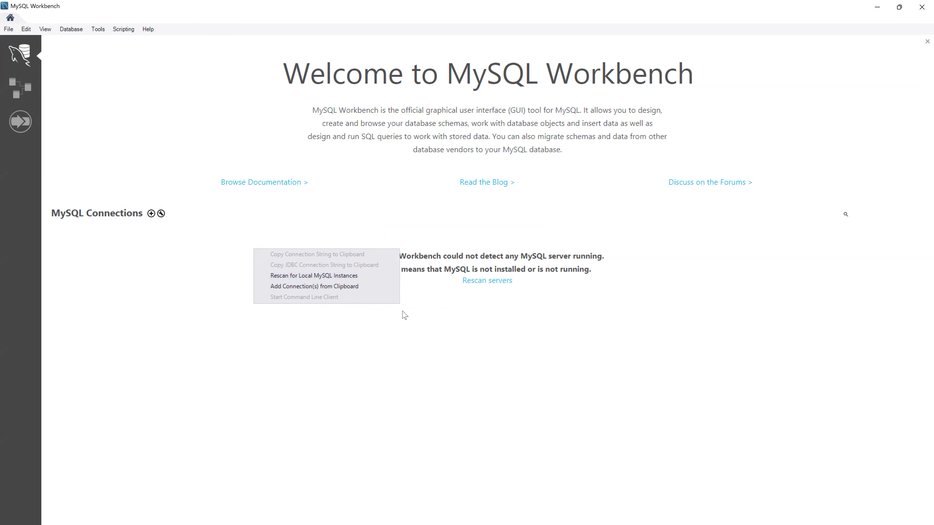
{"action": "left_click", "coordinate": [423, 317]}
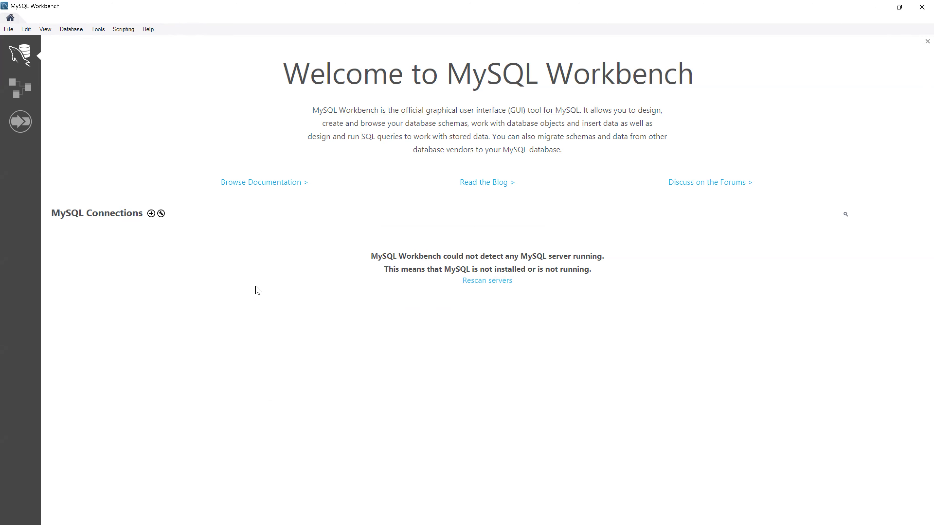
- Create connection 'abc' for root at 127.0.0.1:3306, test it successfully, and save it
{"action": "left_click", "coordinate": [151, 214]}
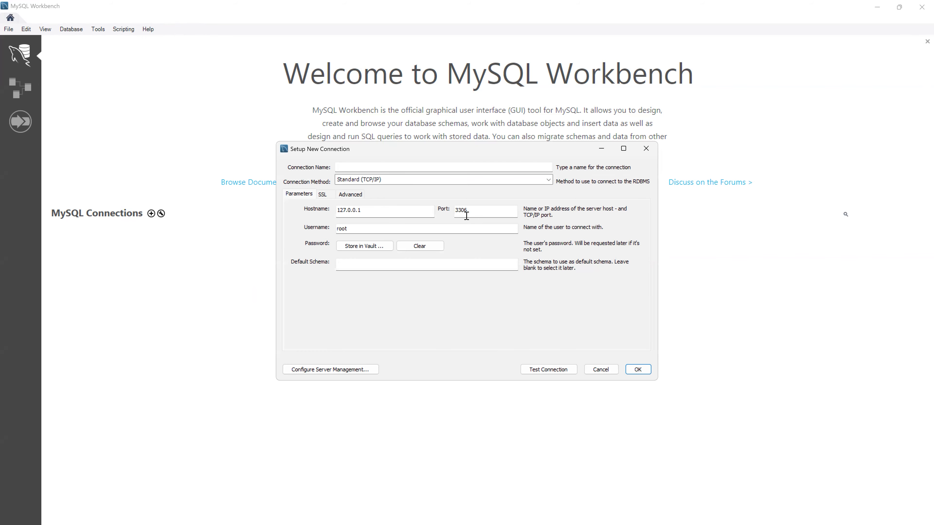
{"action": "left_click", "coordinate": [490, 169]}
{"action": "left_click", "coordinate": [553, 370]}
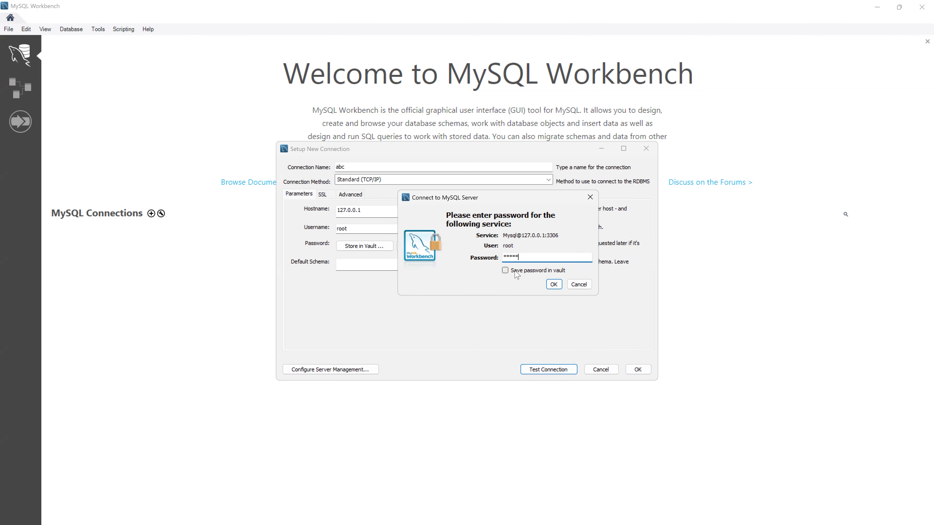
{"action": "left_click", "coordinate": [554, 285]}
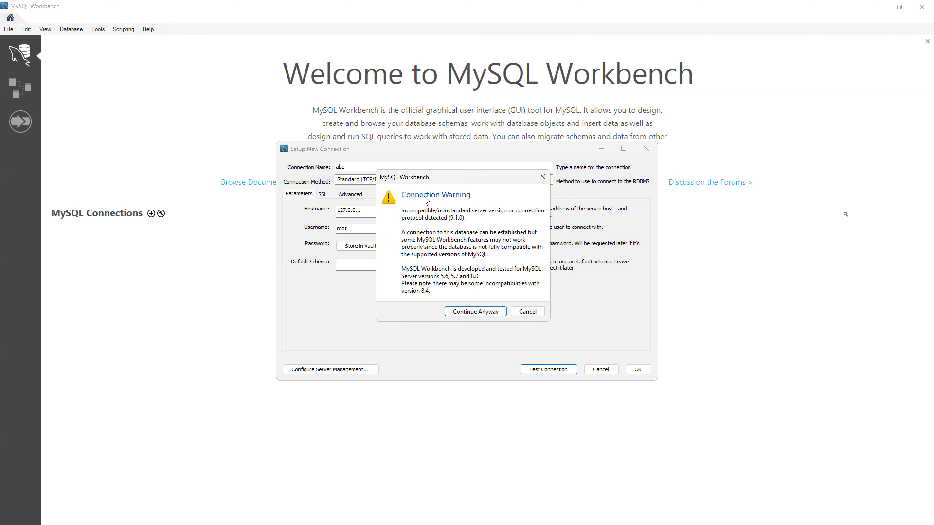
{"action": "left_click", "coordinate": [484, 313]}
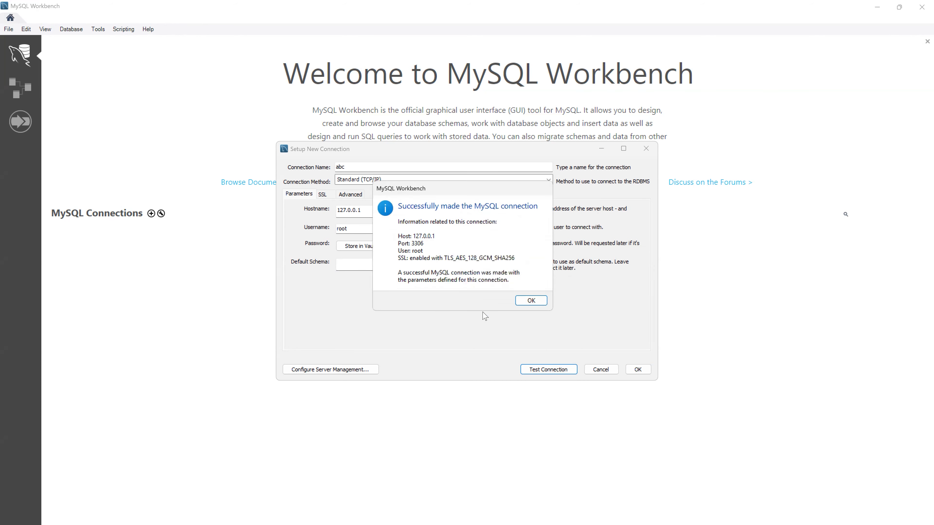
{"action": "left_click", "coordinate": [532, 301]}
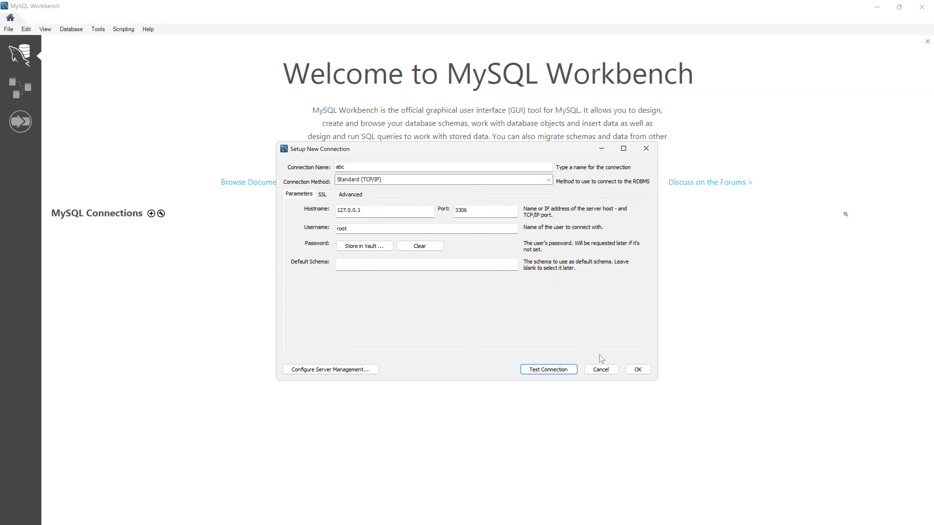
{"action": "left_click", "coordinate": [642, 371]}
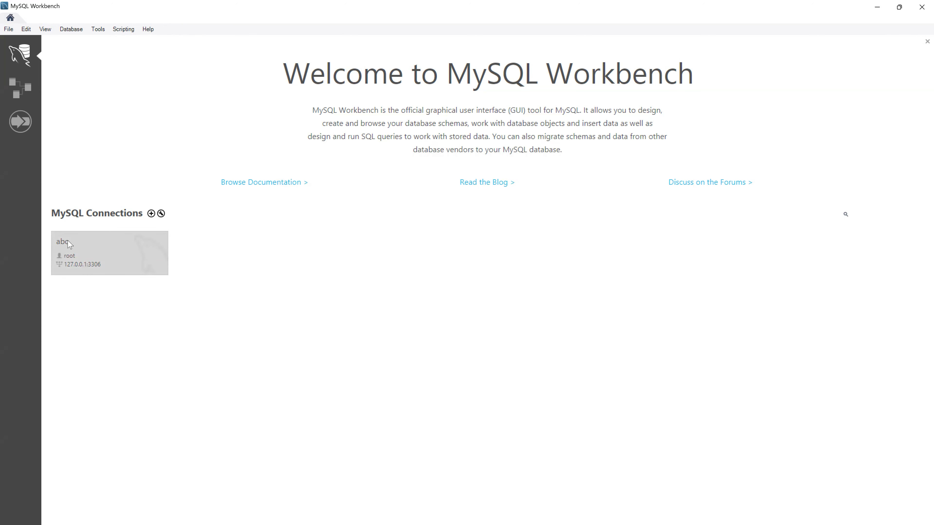
{"action": "left_click", "coordinate": [138, 257]}
{"action": "left_click", "coordinate": [507, 312]}
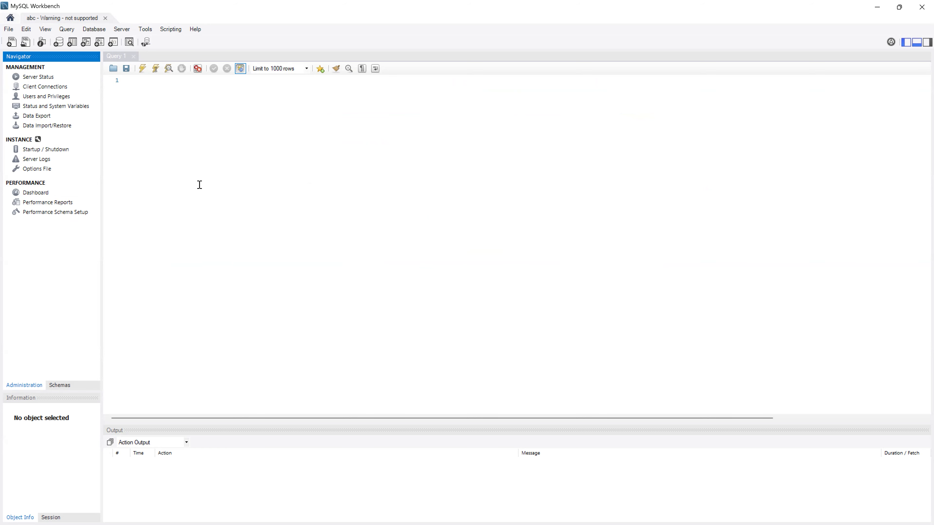
{"action": "left_click", "coordinate": [106, 19]}
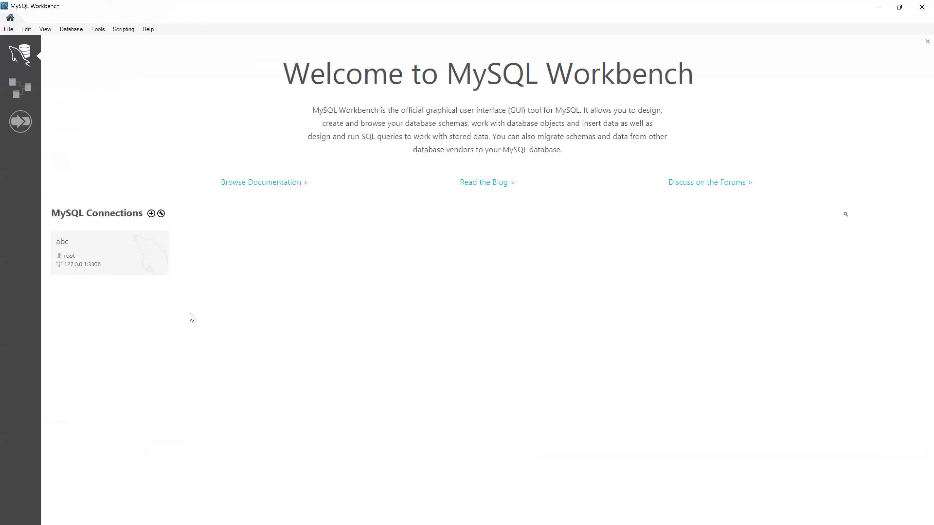
- Delete the abc connection and rescan to detect the local MySQL server instances
{"action": "right_click", "coordinate": [138, 260]}
{"action": "left_click", "coordinate": [201, 415]}
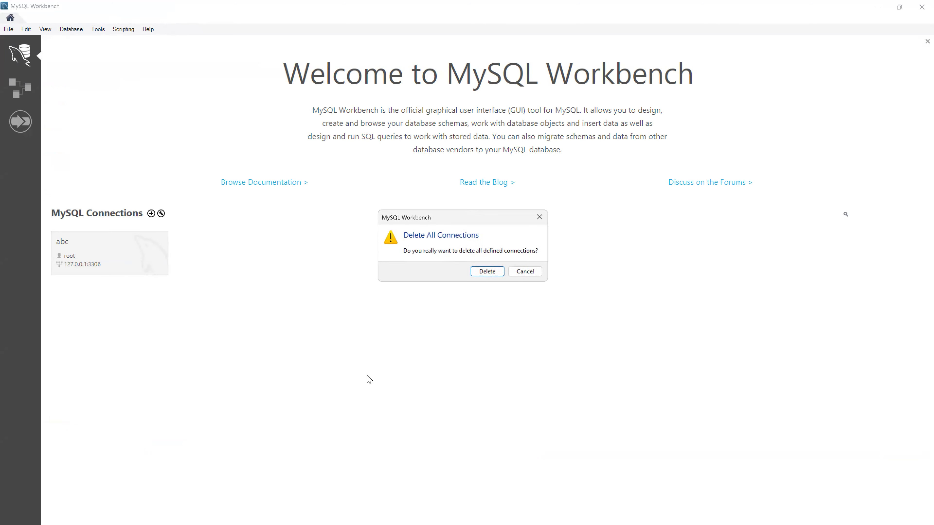
{"action": "left_click", "coordinate": [499, 277]}
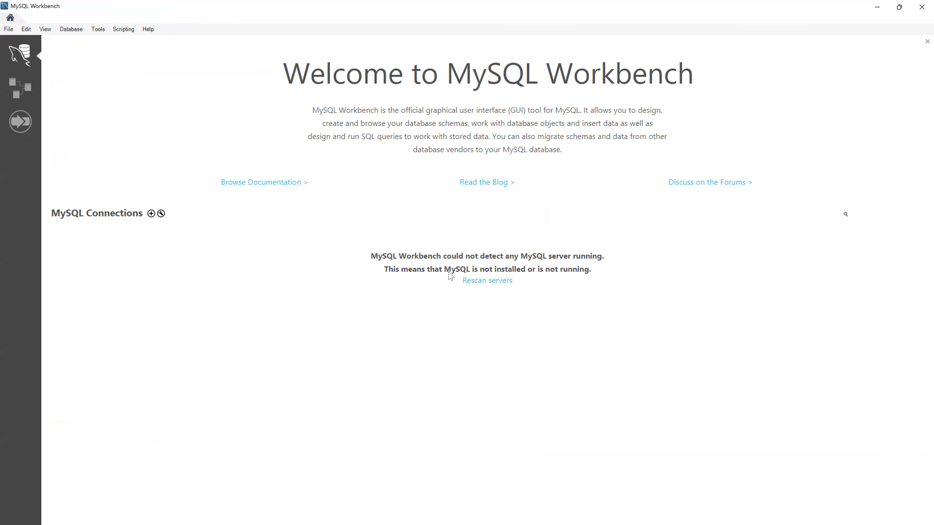
{"action": "left_click", "coordinate": [478, 281]}
{"action": "left_click", "coordinate": [537, 275]}
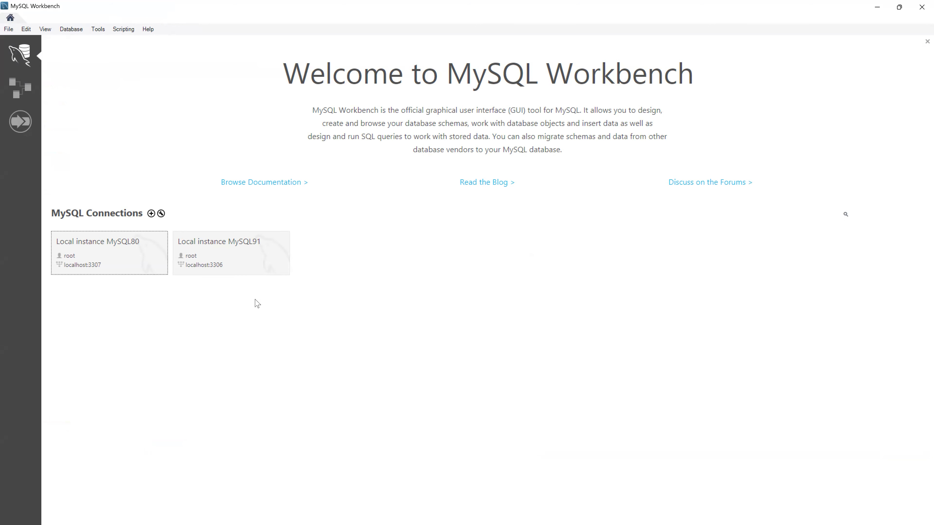
- Open Local instance MySQL91, suppressing the version warning, and show its schemas list
{"action": "left_click", "coordinate": [244, 262]}
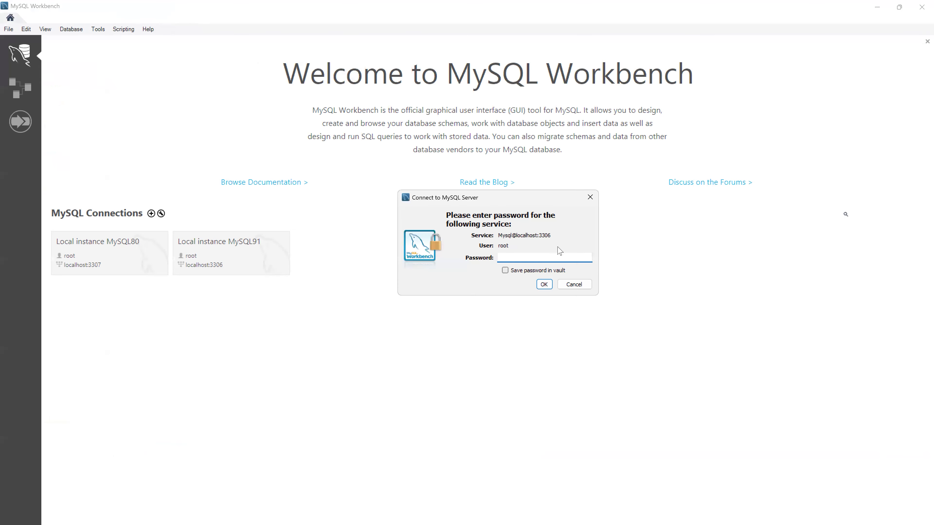
{"action": "type", "text": "*****"}
{"action": "key", "text": "Return"}
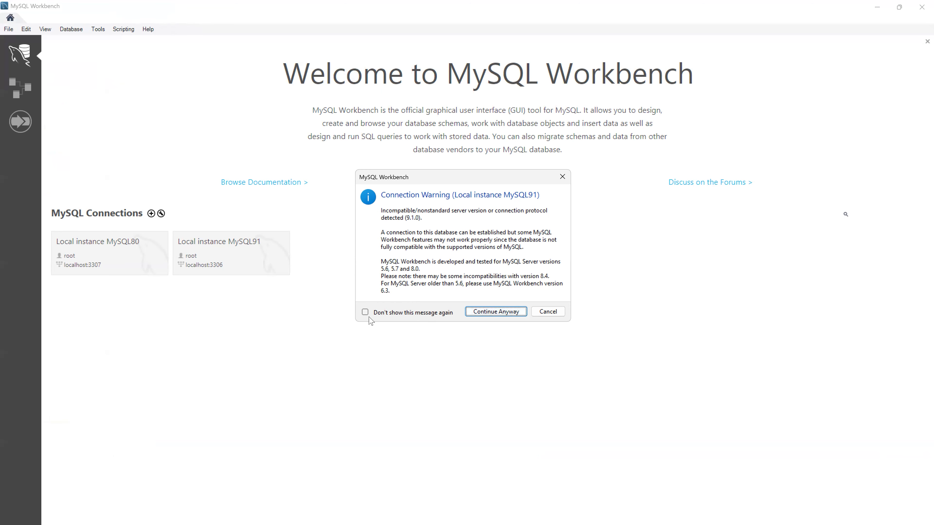
{"action": "left_click", "coordinate": [366, 313]}
{"action": "left_click", "coordinate": [496, 311]}
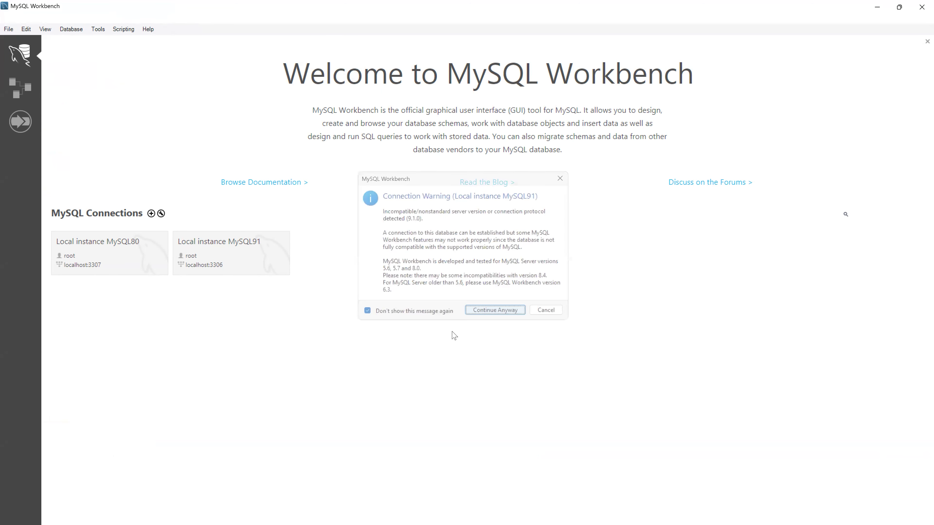
{"action": "left_click_drag", "start_coordinate": [101, 144], "coordinate": [186, 164]}
{"action": "left_click", "coordinate": [60, 385]}
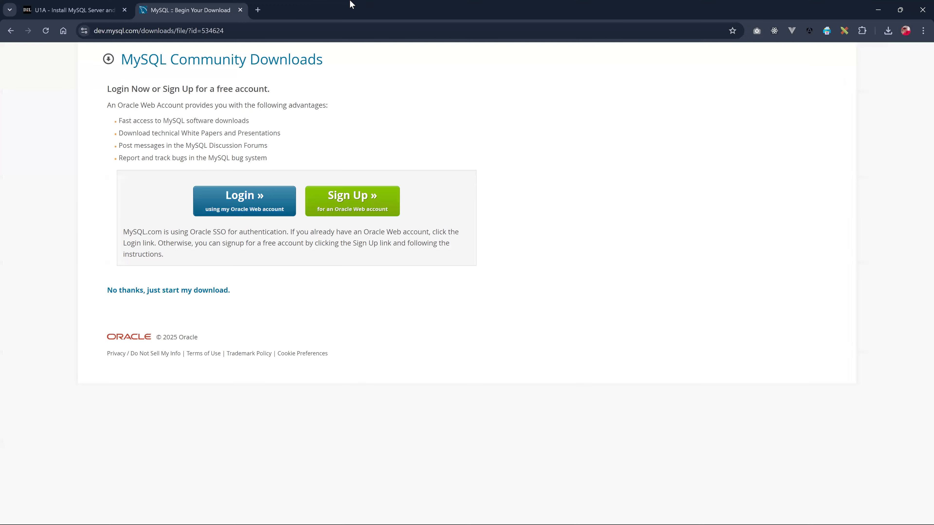
- Download db_setup.zip from the U1A assignment page and open it
{"action": "left_click", "coordinate": [89, 14]}
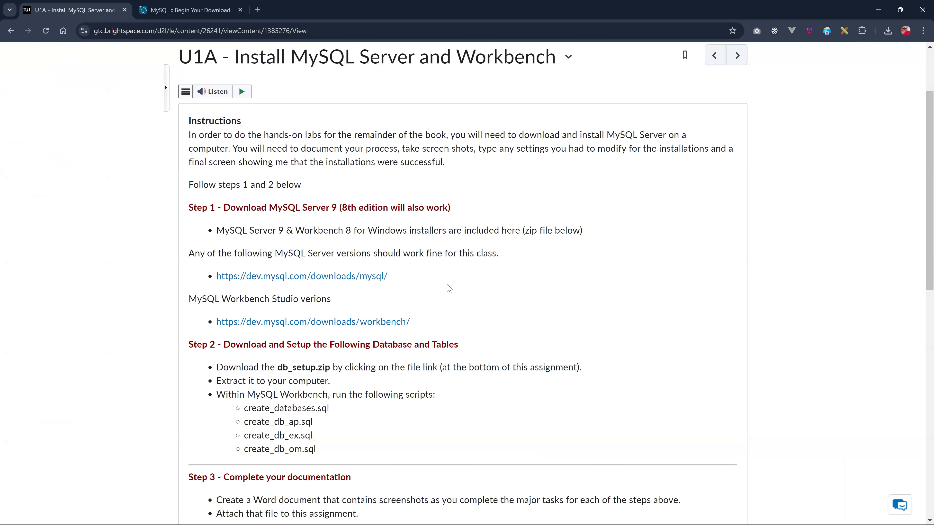
{"action": "scroll", "coordinate": [277, 323], "scroll_direction": "down", "scroll_amount": 4}
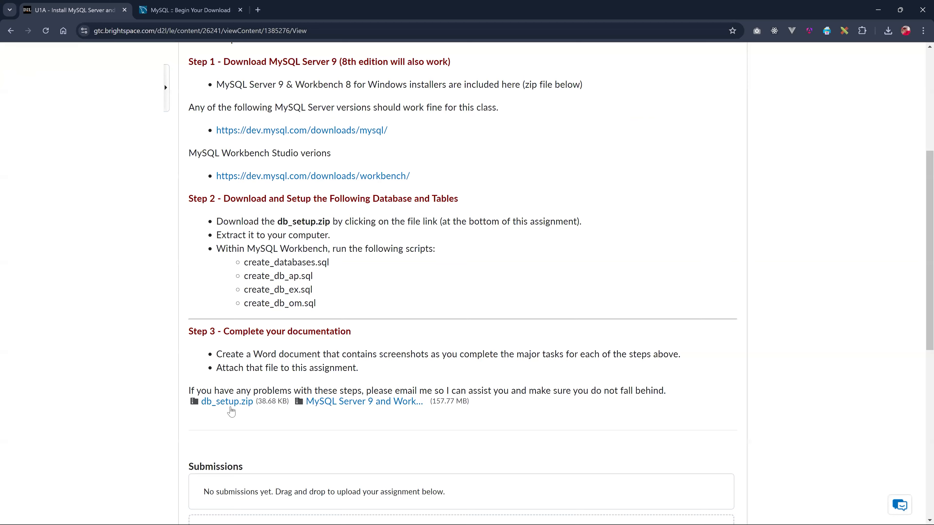
{"action": "left_click", "coordinate": [242, 402]}
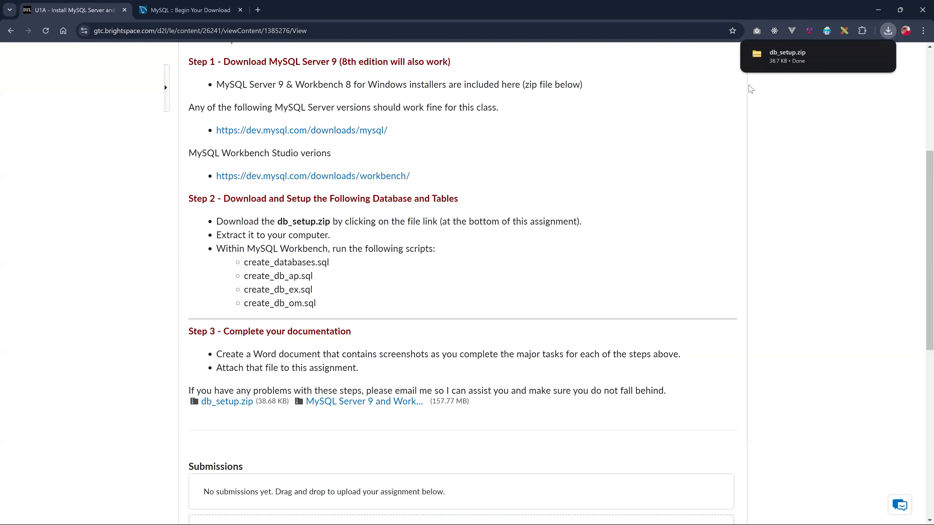
{"action": "left_click", "coordinate": [784, 58]}
{"action": "left_click", "coordinate": [884, 9]}
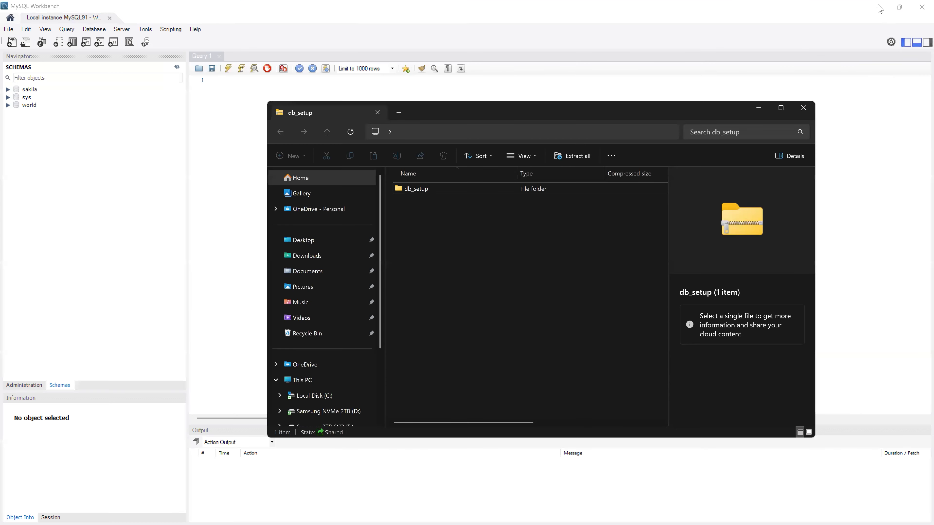
- Extract db_setup to the desktop, inspect its four .sql scripts, and restore MySQL Workbench
{"action": "left_click", "coordinate": [878, 6]}
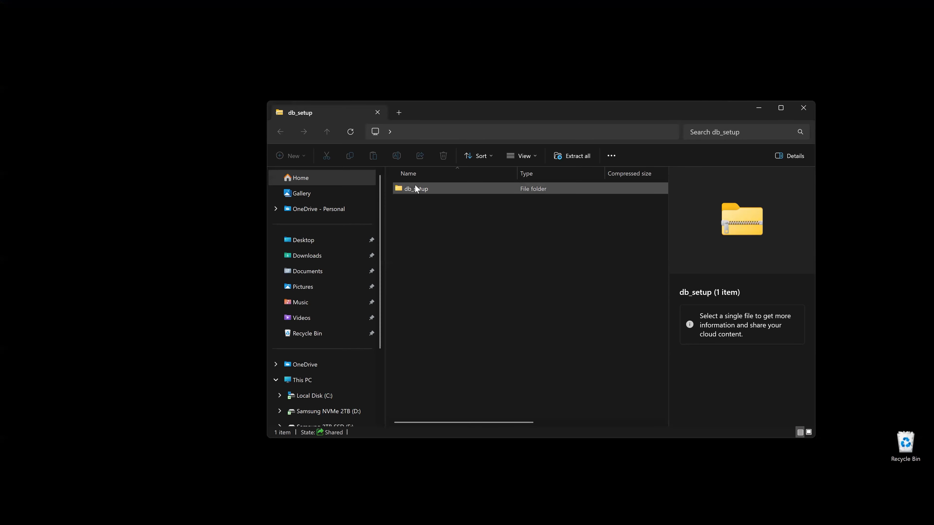
{"action": "left_click_drag", "start_coordinate": [414, 184], "coordinate": [427, 53]}
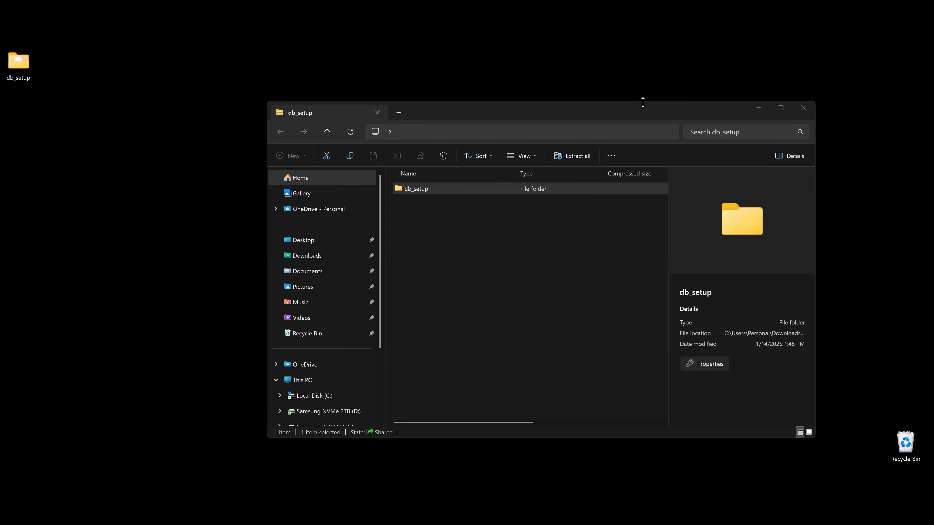
{"action": "left_click", "coordinate": [807, 108]}
{"action": "left_click_drag", "start_coordinate": [19, 61], "coordinate": [656, 205]}
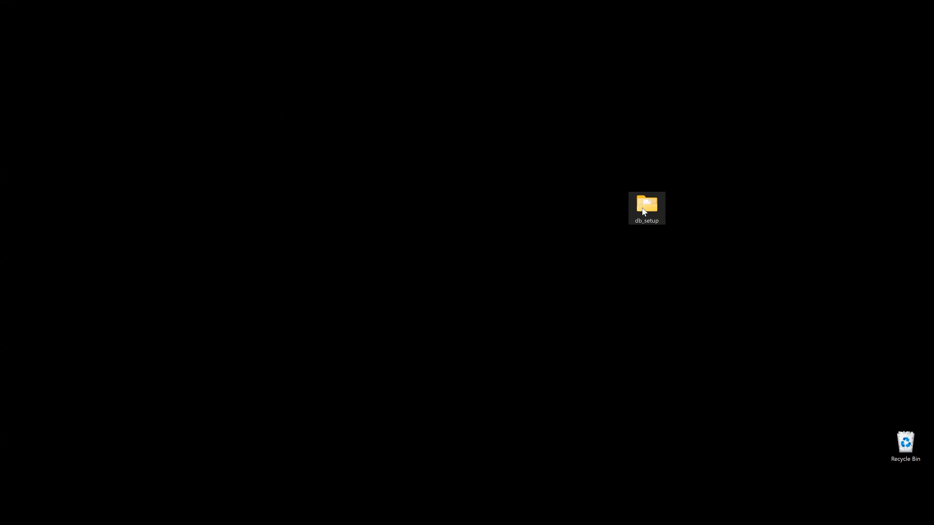
{"action": "double_click", "coordinate": [647, 206]}
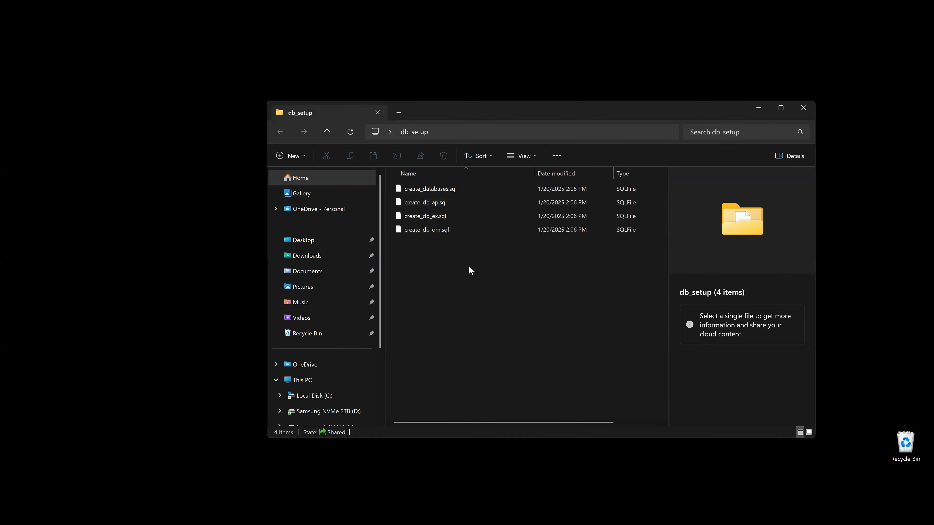
{"action": "left_click", "coordinate": [759, 108]}
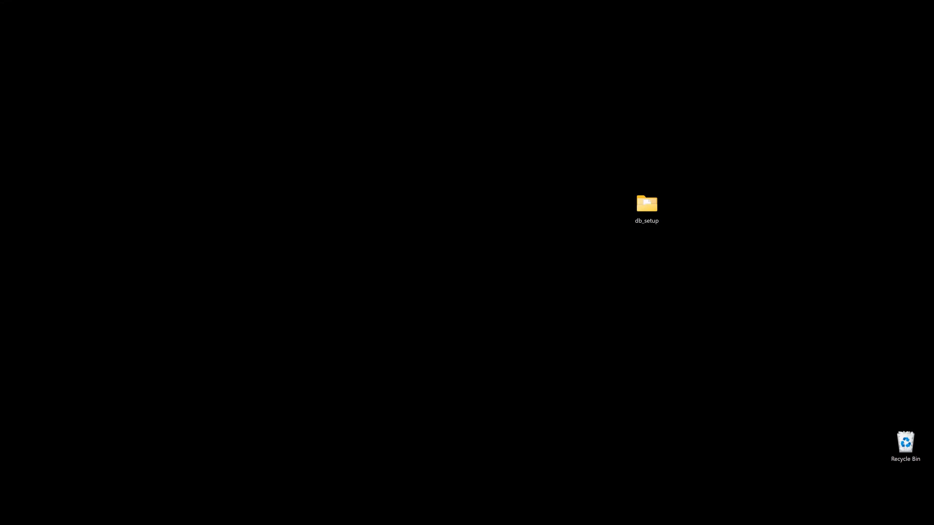
{"action": "left_click", "coordinate": [596, 524]}
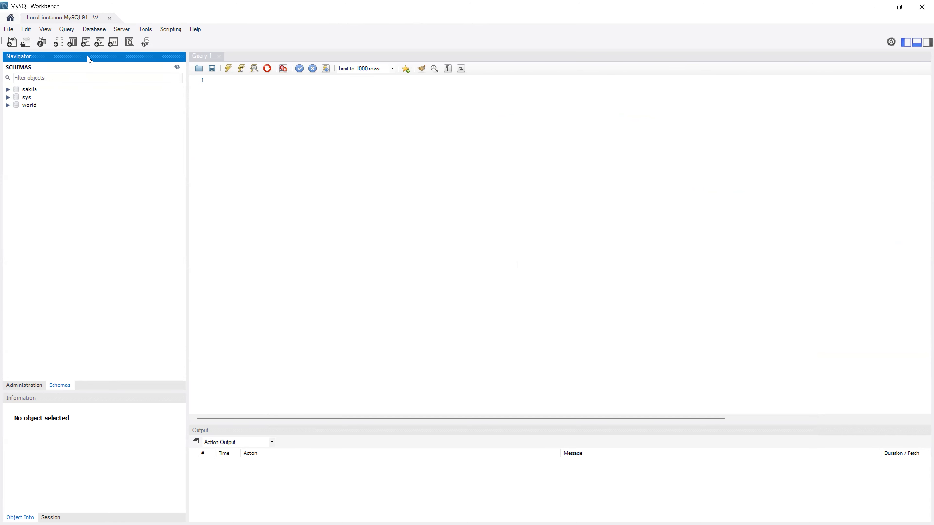
- Open create_databases.sql from the Desktop's db_setup folder
{"action": "left_click", "coordinate": [25, 42]}
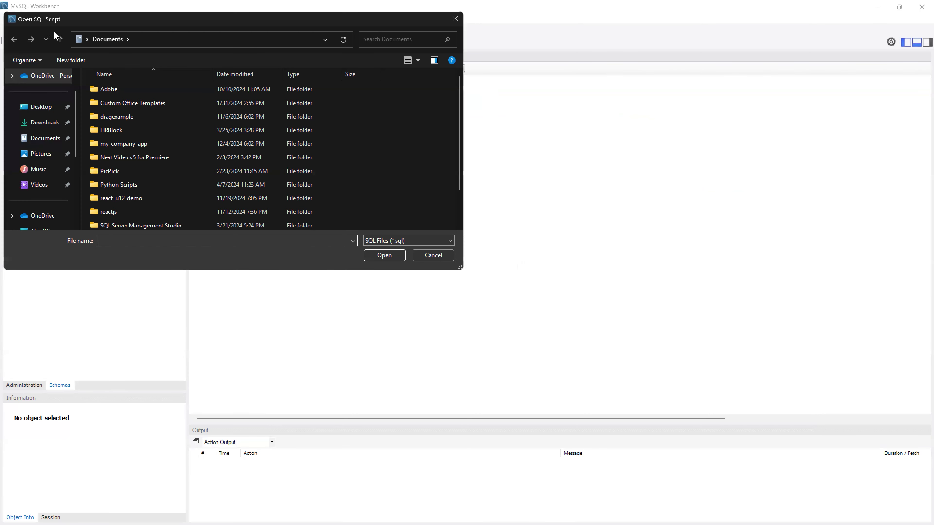
{"action": "left_click", "coordinate": [41, 107]}
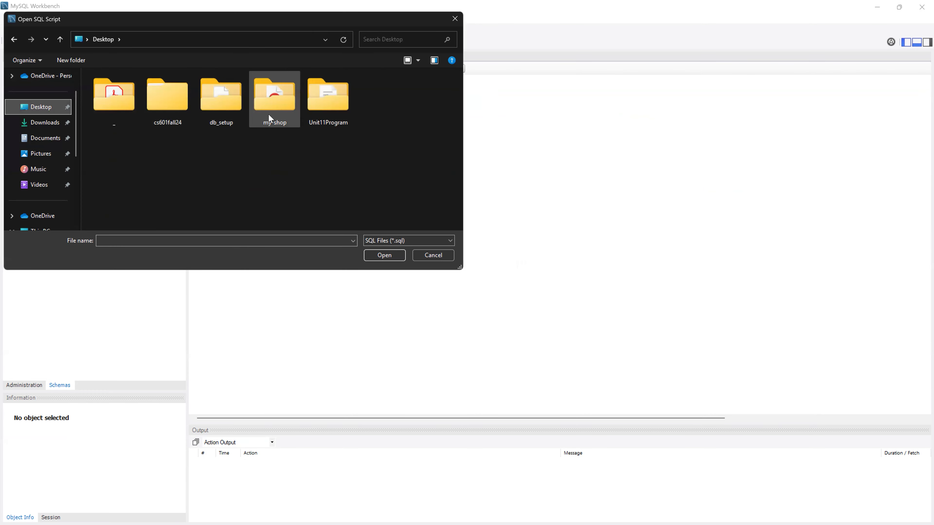
{"action": "double_click", "coordinate": [225, 110]}
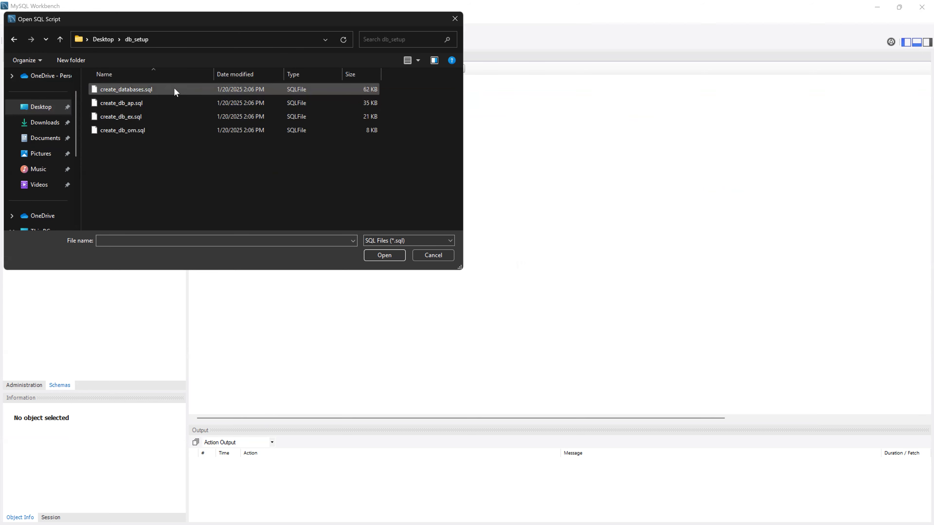
{"action": "double_click", "coordinate": [150, 92]}
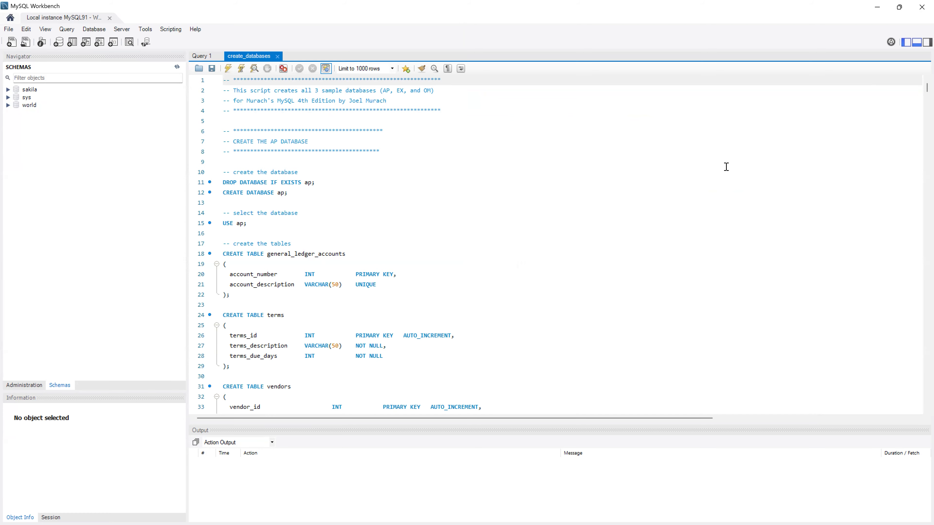
- Scroll through the script and execute all of it
{"action": "left_click_drag", "start_coordinate": [924, 90], "coordinate": [911, 225]}
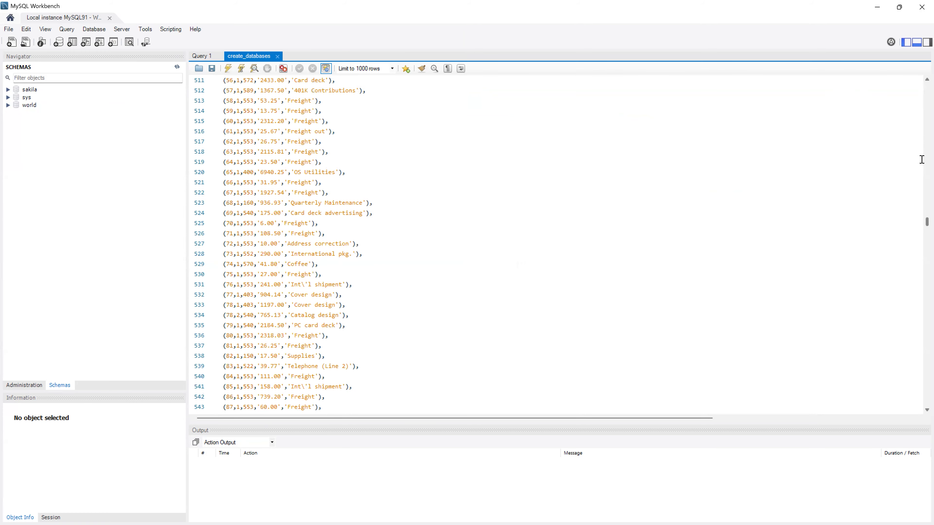
{"action": "left_click_drag", "start_coordinate": [922, 160], "coordinate": [924, 129]}
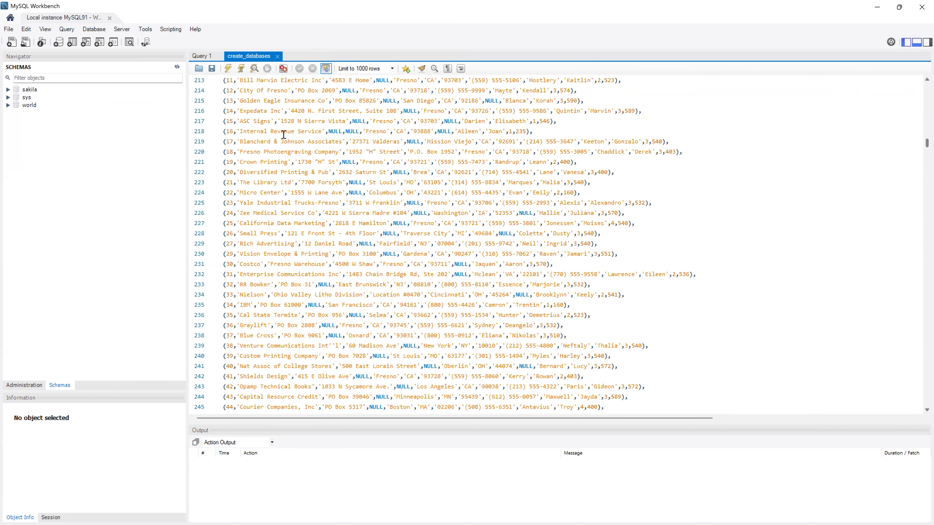
{"action": "left_click", "coordinate": [228, 69]}
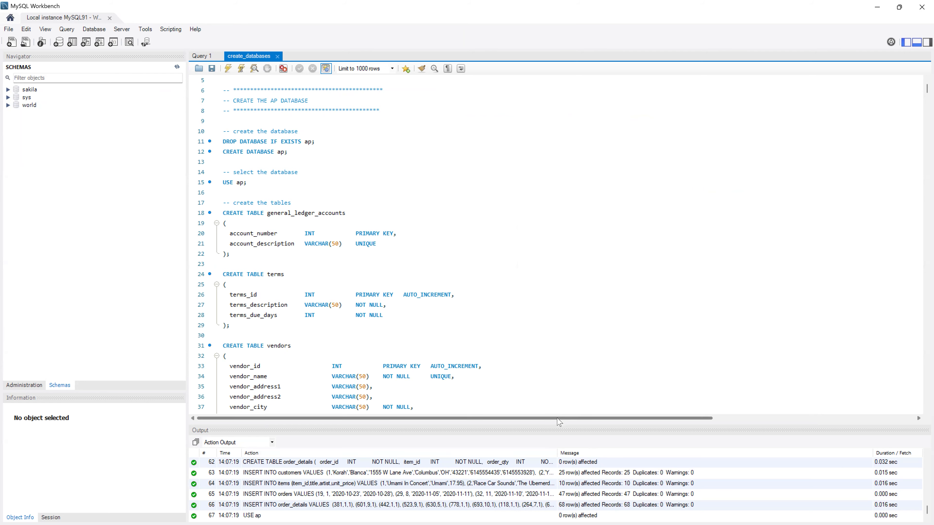
- Enlarge the output panel, refresh SCHEMAS to reveal ap, ex and om, and collapse ap
{"action": "left_click_drag", "start_coordinate": [557, 422], "coordinate": [548, 354]}
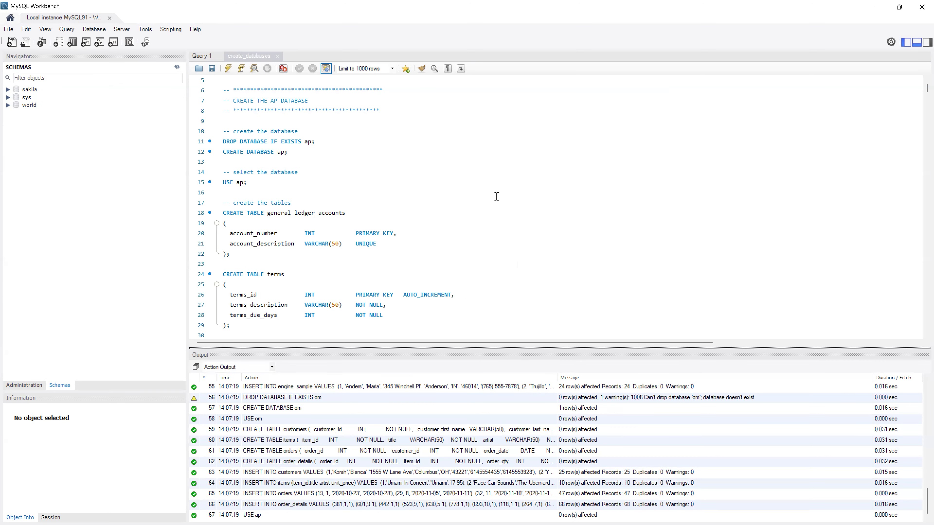
{"action": "left_click", "coordinate": [66, 135]}
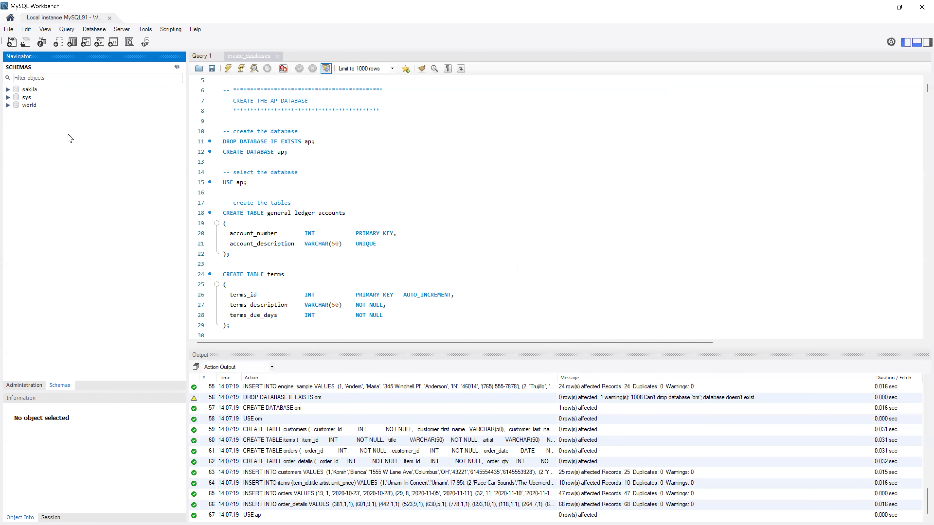
{"action": "left_click", "coordinate": [177, 68]}
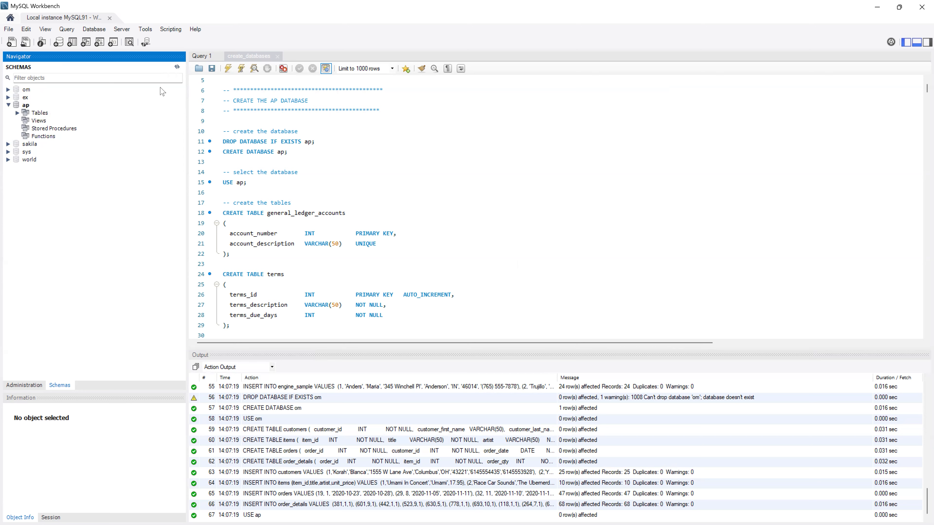
{"action": "left_click", "coordinate": [26, 106]}
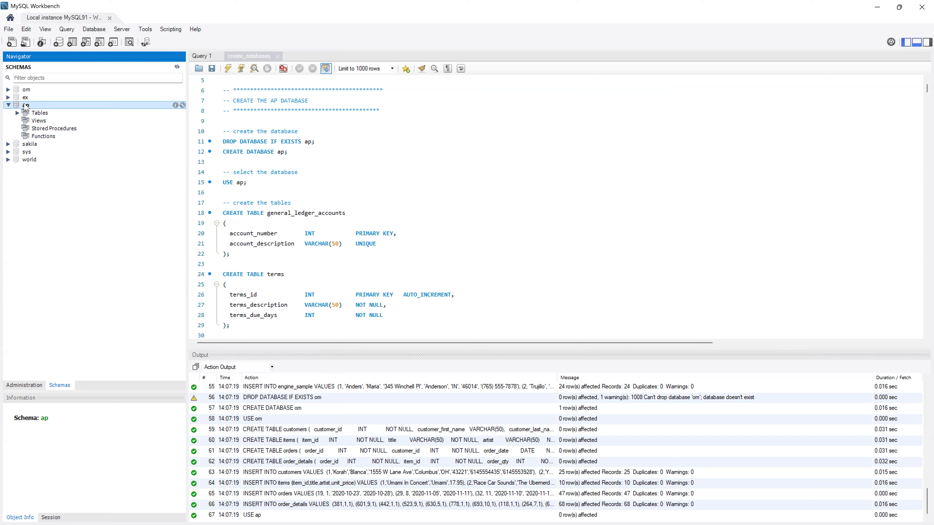
{"action": "left_click", "coordinate": [8, 105]}
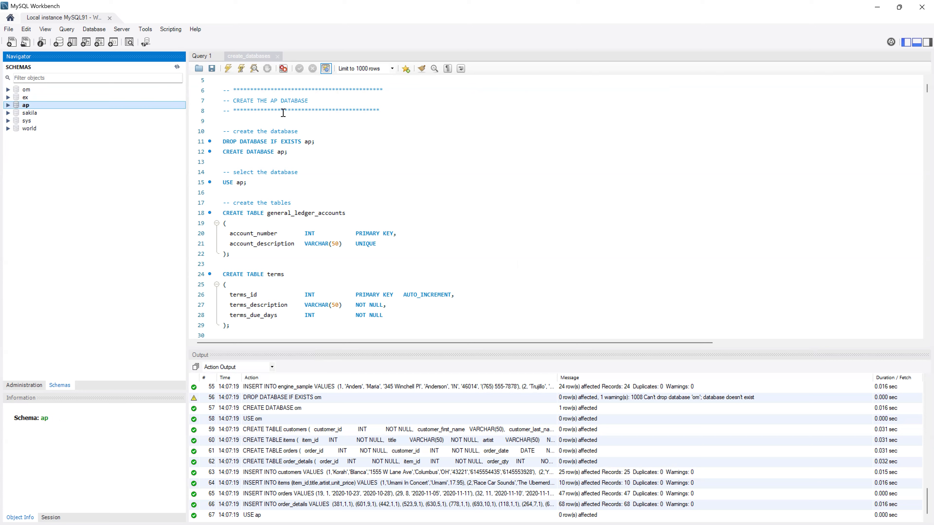
- Close the create_databases script, then open and run create_db_ap.sql
{"action": "left_click", "coordinate": [309, 128]}
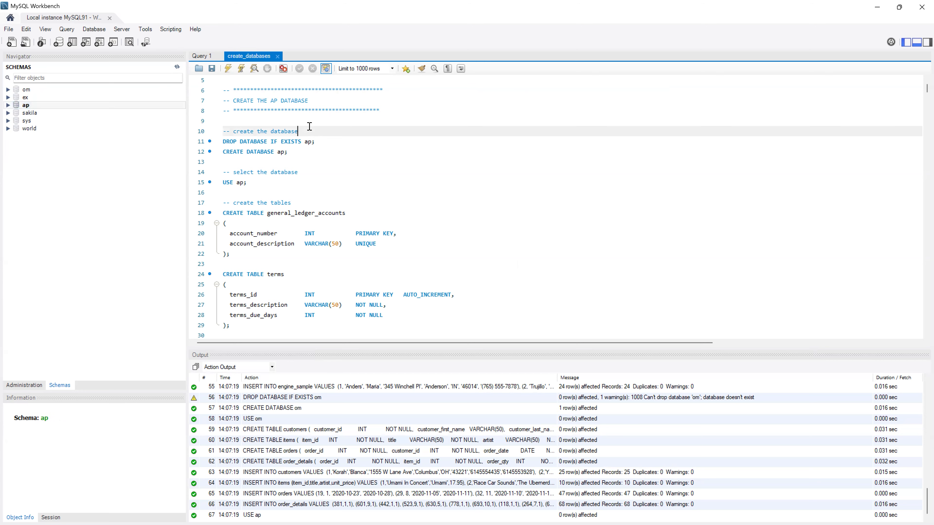
{"action": "left_click", "coordinate": [277, 56]}
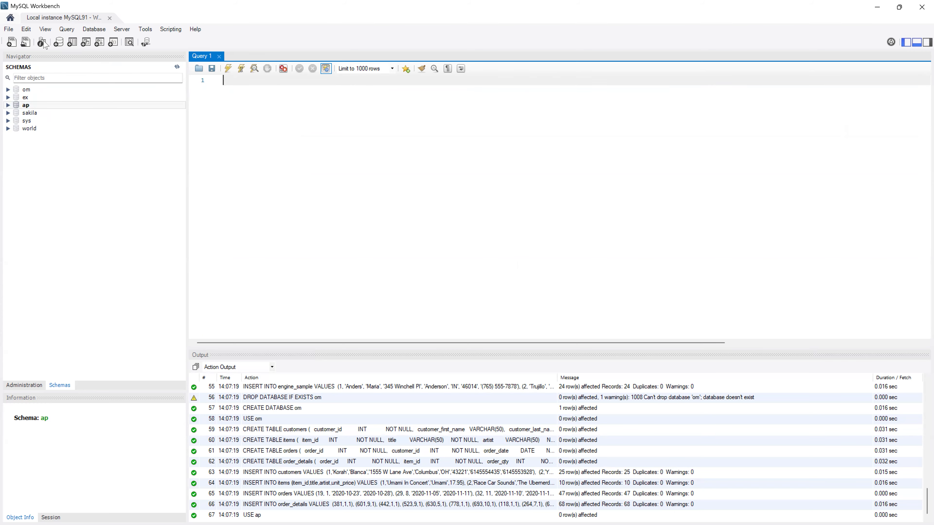
{"action": "left_click", "coordinate": [25, 42]}
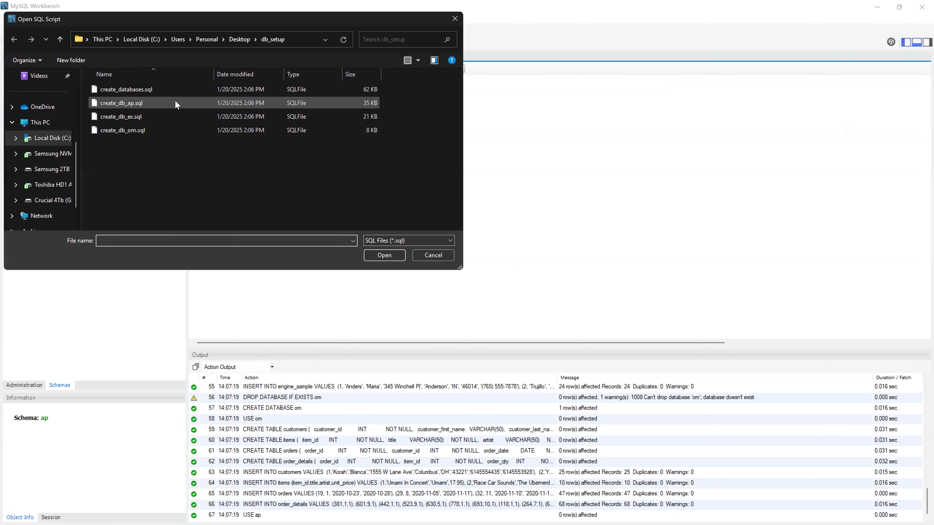
{"action": "double_click", "coordinate": [149, 104]}
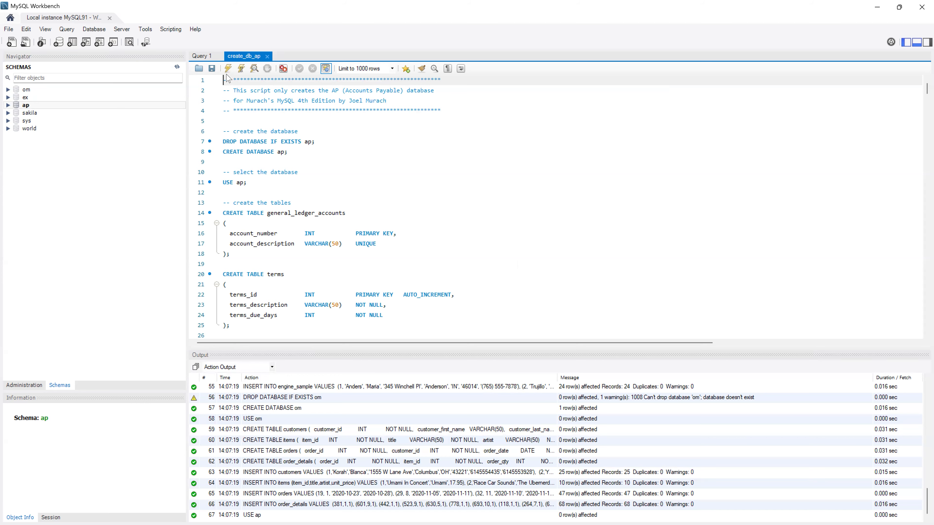
{"action": "left_click", "coordinate": [228, 68]}
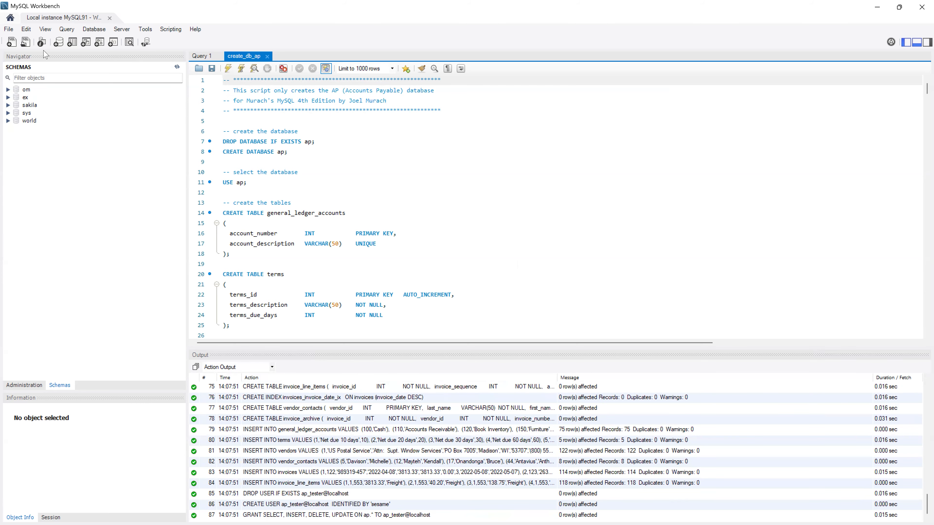
- Open and run the create_db_ex.sql and create_db_om.sql scripts
{"action": "left_click", "coordinate": [25, 42]}
{"action": "double_click", "coordinate": [119, 119]}
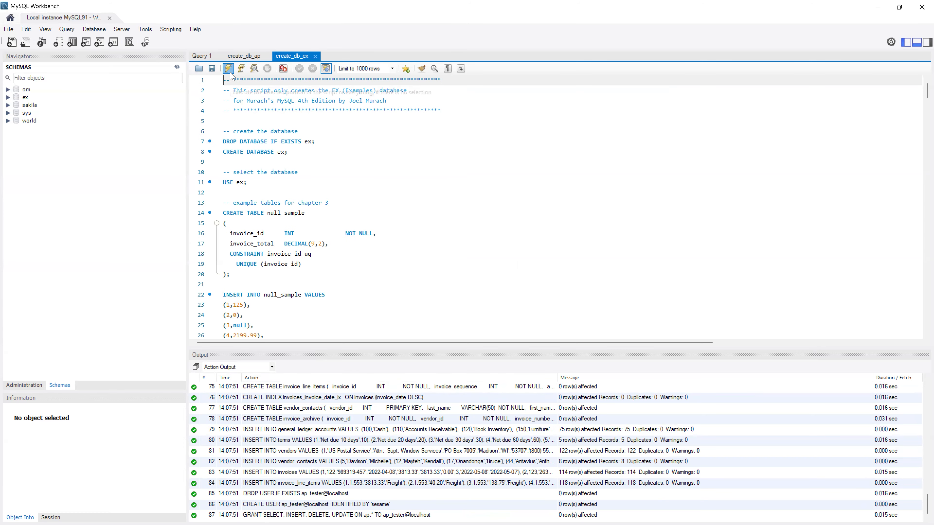
{"action": "left_click", "coordinate": [229, 70]}
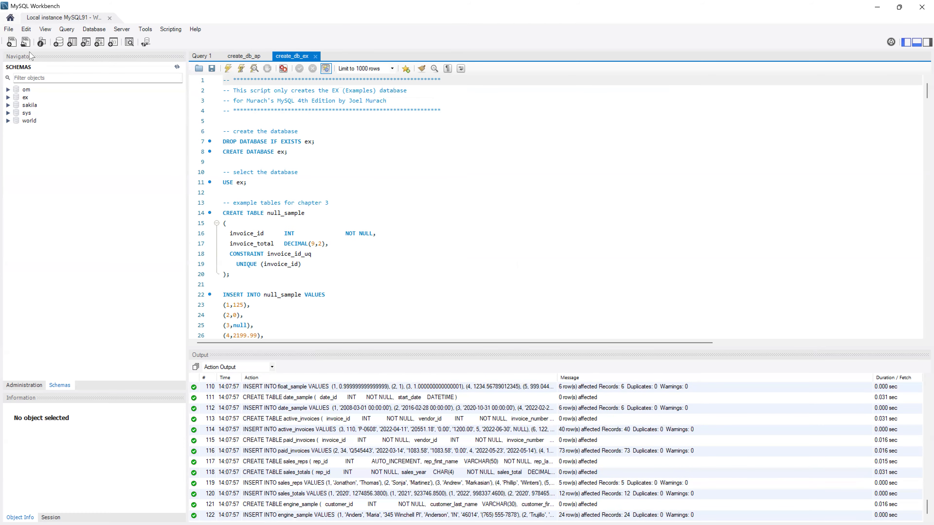
{"action": "left_click", "coordinate": [26, 46]}
{"action": "double_click", "coordinate": [121, 130]}
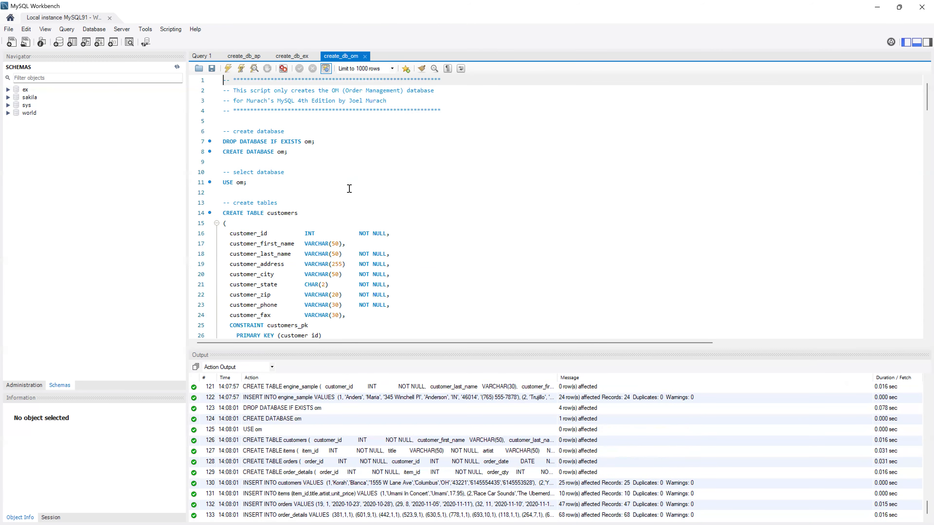
{"action": "left_click", "coordinate": [129, 139]}
- Refresh the Schemas list and close the om, ex and ap script tabs
{"action": "left_click", "coordinate": [176, 67]}
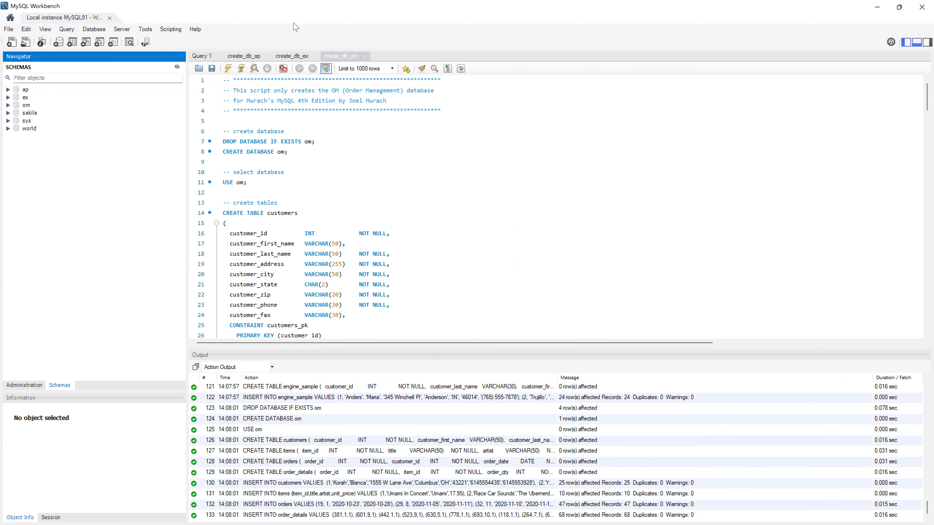
{"action": "left_click", "coordinate": [365, 56]}
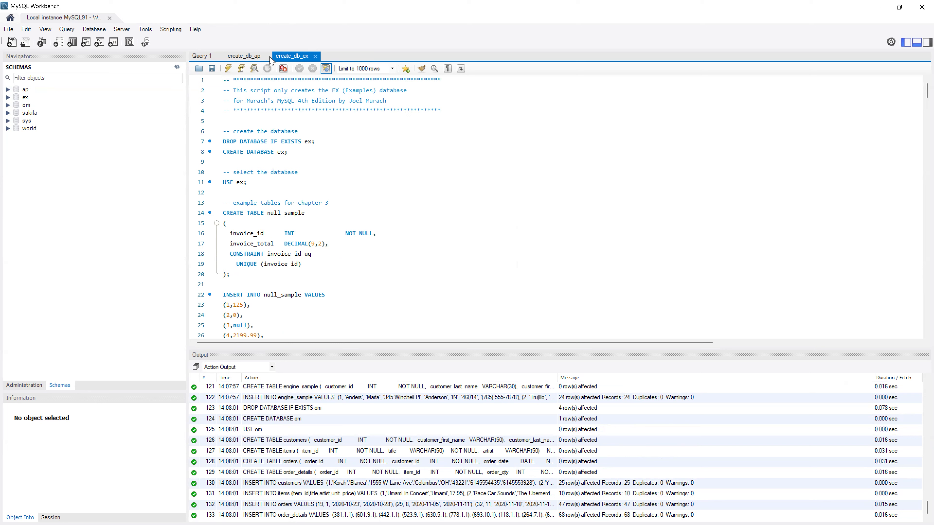
{"action": "left_click", "coordinate": [315, 56]}
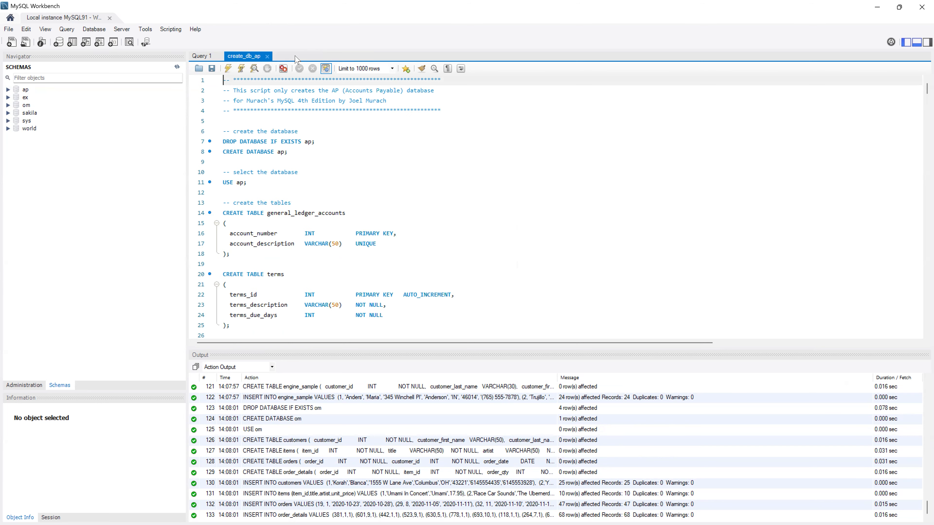
{"action": "left_click", "coordinate": [268, 56]}
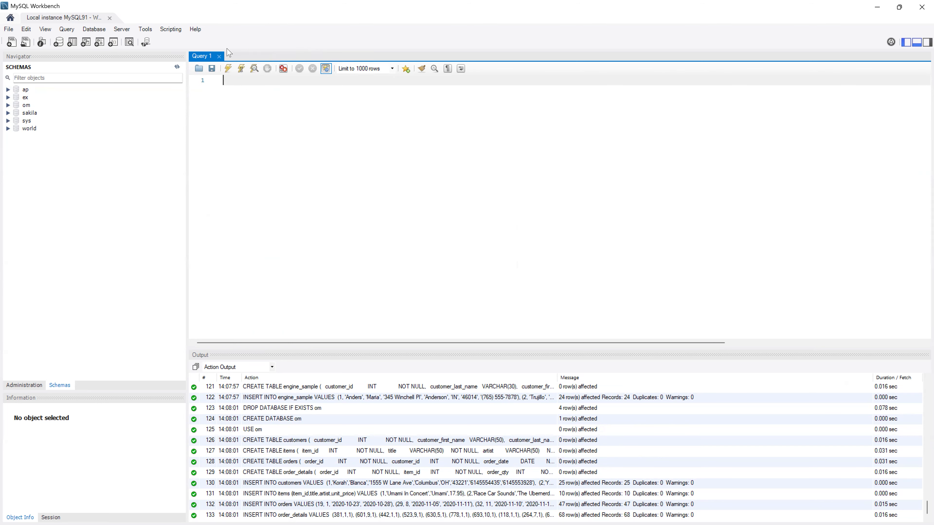
- Replace Query 1 with a new empty SQL File 7 editor and expand the ap schema
{"action": "left_click", "coordinate": [219, 56]}
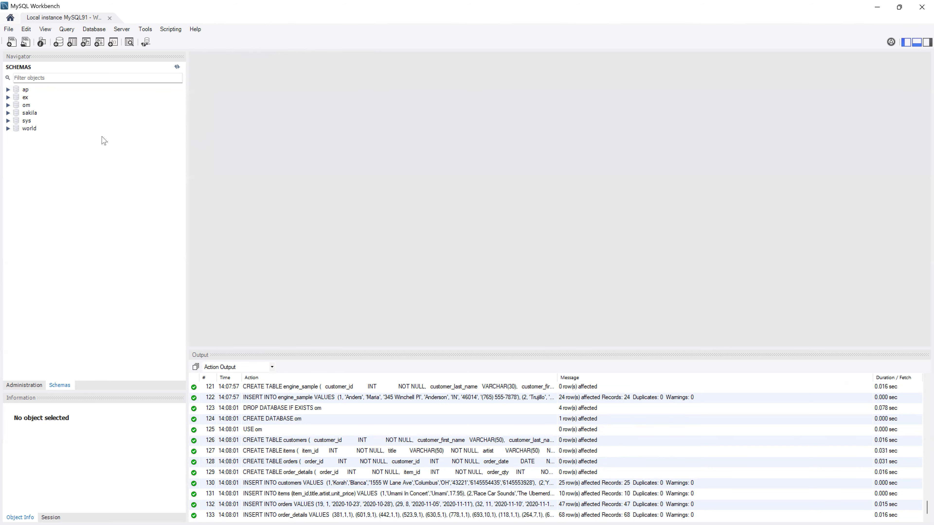
{"action": "left_click", "coordinate": [10, 43]}
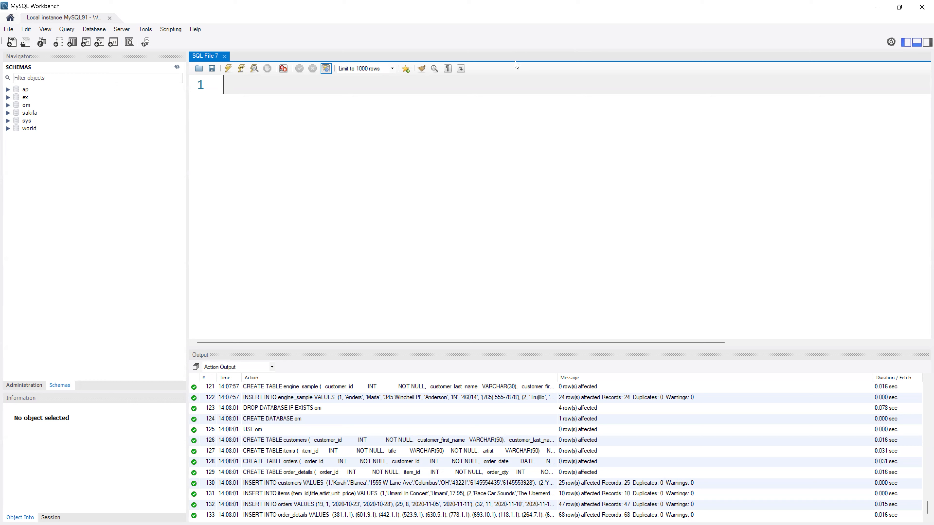
{"action": "left_click", "coordinate": [8, 90]}
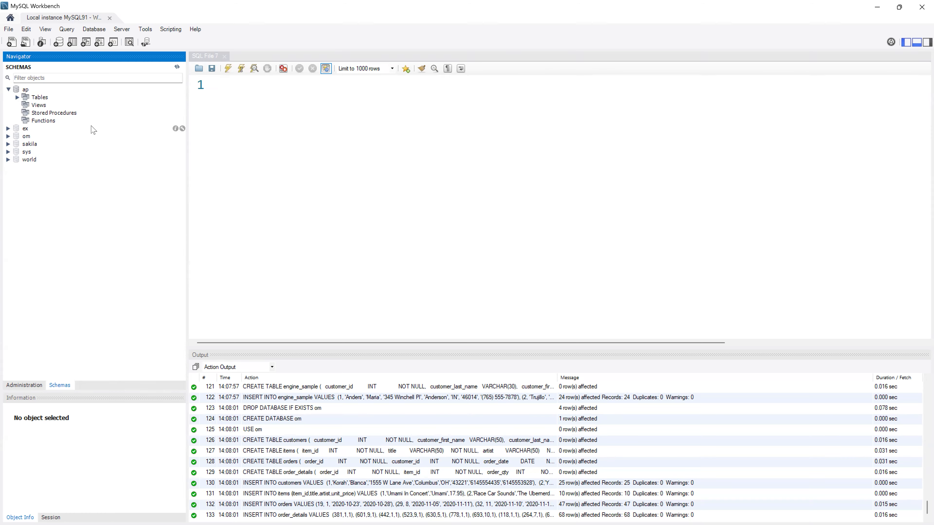
- Browse the ap schema and its Tables group, then go back to the first query editor
{"action": "left_click", "coordinate": [33, 91]}
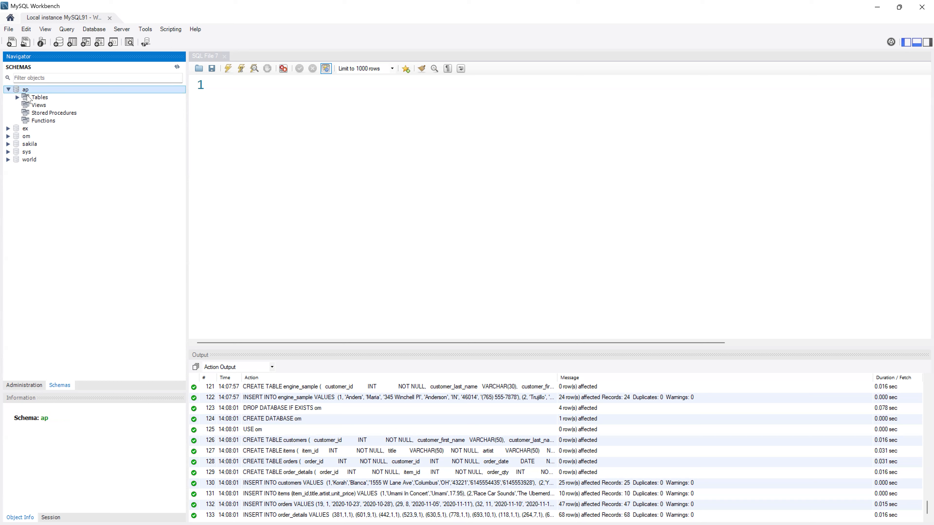
{"action": "left_click", "coordinate": [29, 98]}
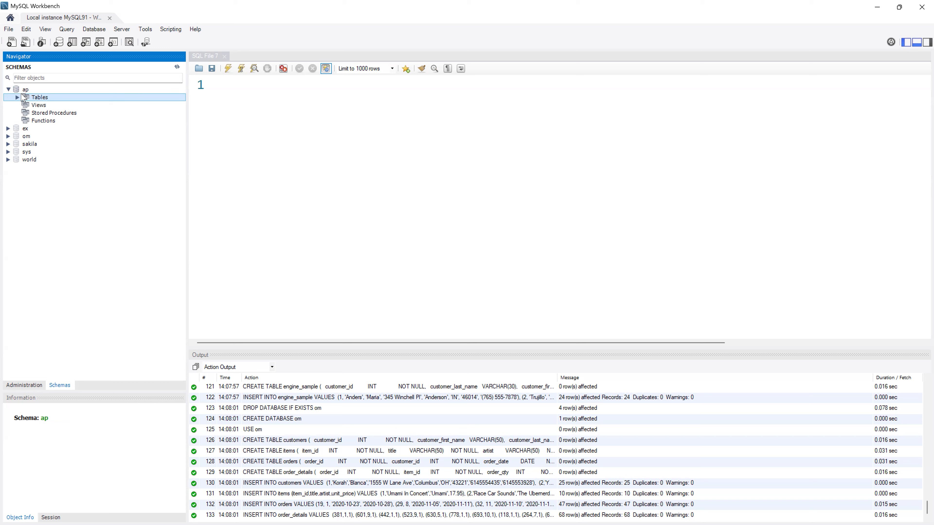
{"action": "left_click", "coordinate": [24, 91]}
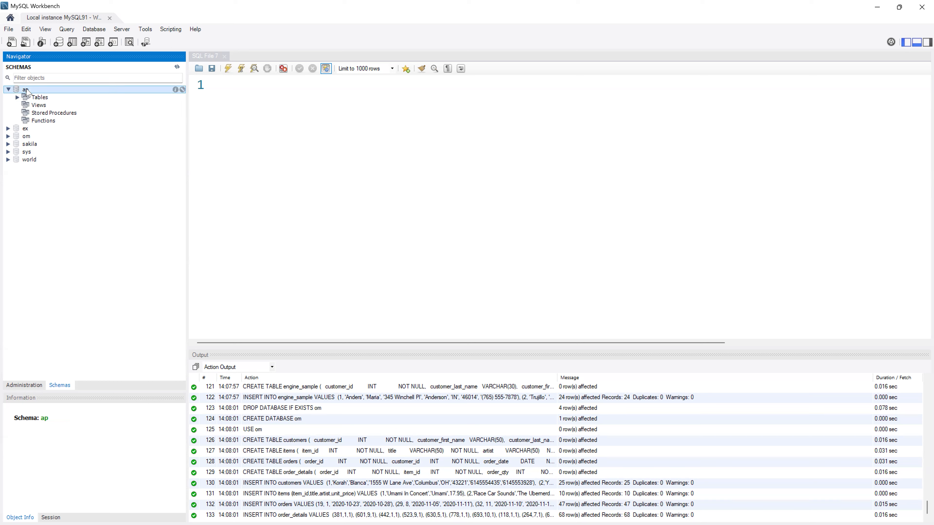
{"action": "left_click", "coordinate": [305, 115]}
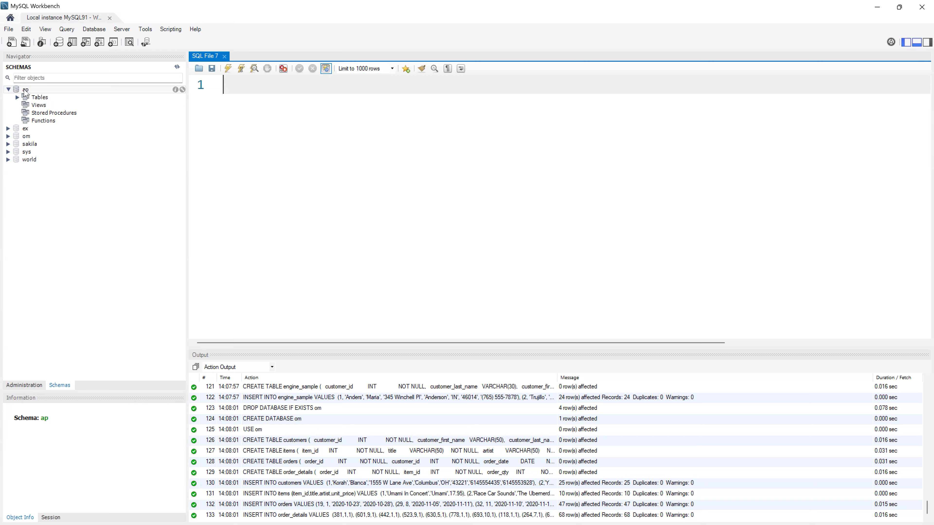
{"action": "left_click", "coordinate": [26, 90]}
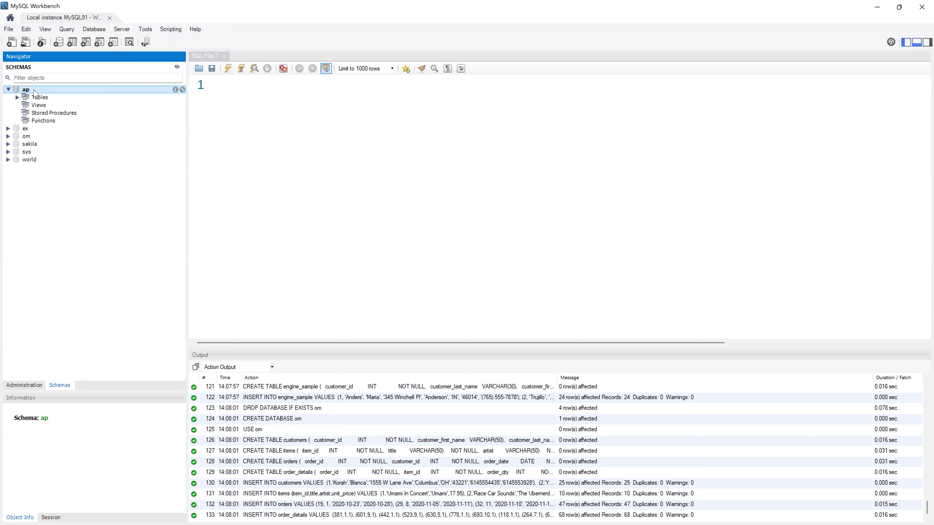
{"action": "left_click", "coordinate": [346, 98]}
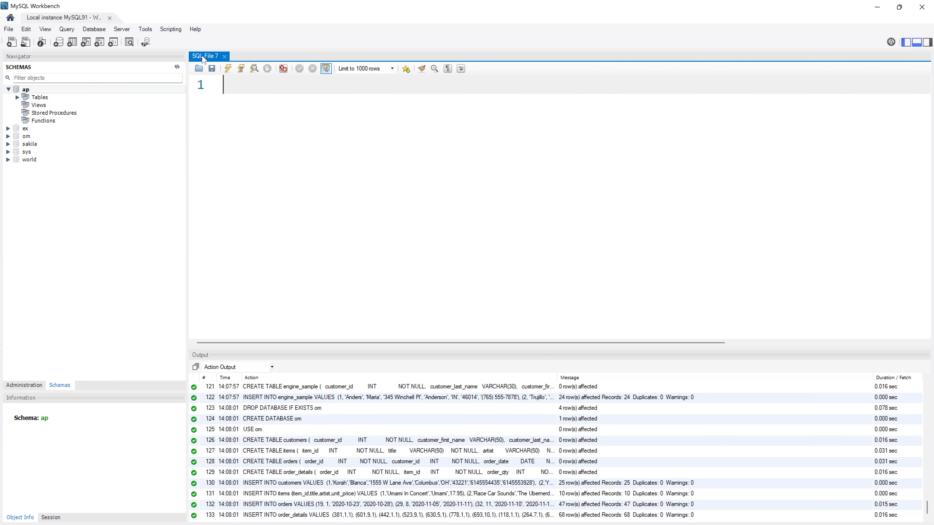
- Create SQL File 8 and 9 query tabs and list the seven ap tables
{"action": "left_click", "coordinate": [8, 44]}
{"action": "left_click", "coordinate": [8, 44]}
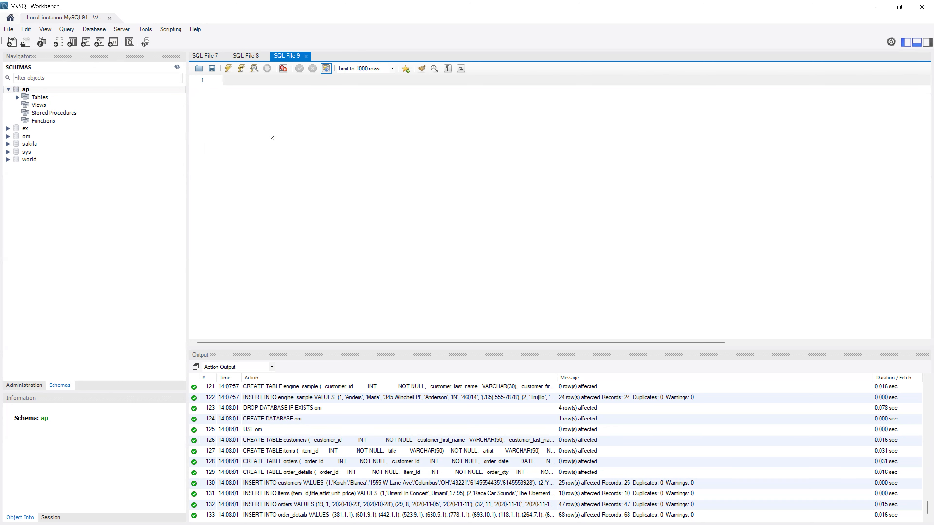
{"action": "left_click", "coordinate": [244, 56]}
{"action": "left_click", "coordinate": [290, 57]}
{"action": "left_click", "coordinate": [16, 99]}
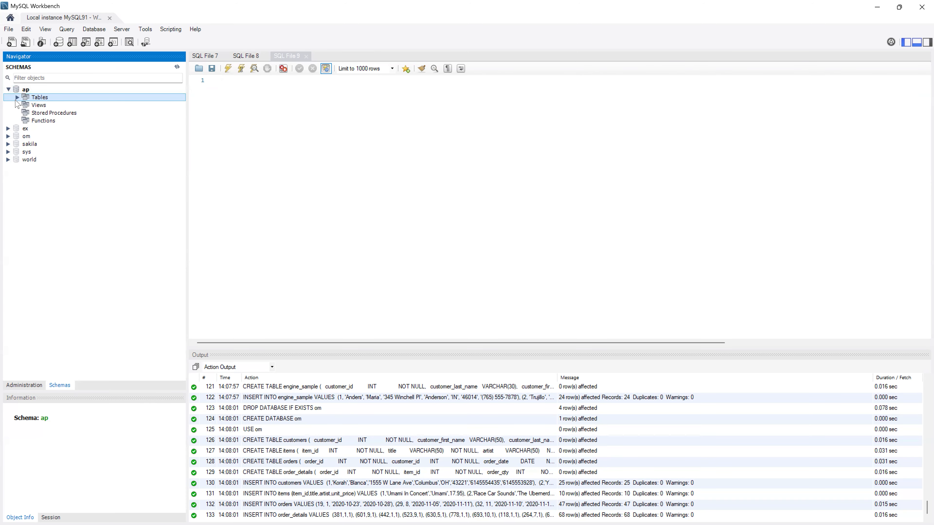
{"action": "left_click", "coordinate": [17, 98]}
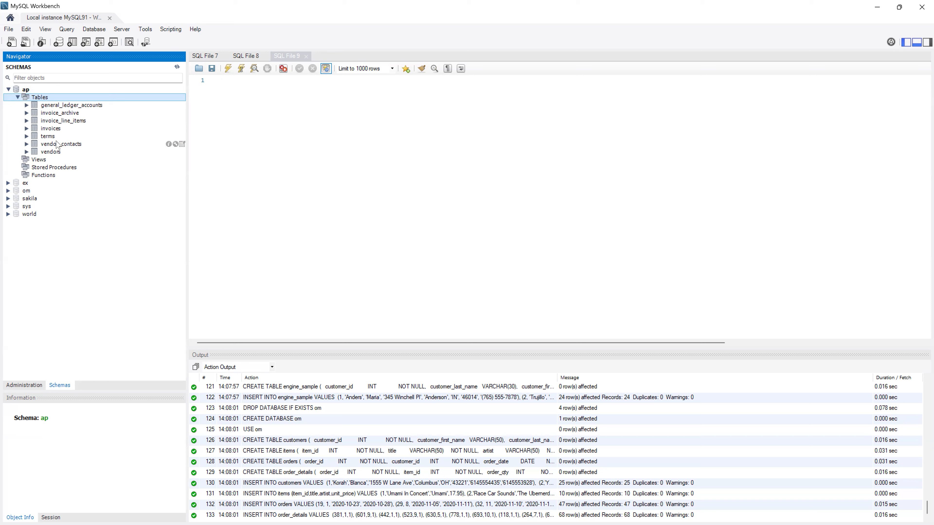
- In SQL File 7, run SELECT * FROM terms to get its 5 payment-term rows
{"action": "left_click", "coordinate": [214, 57]}
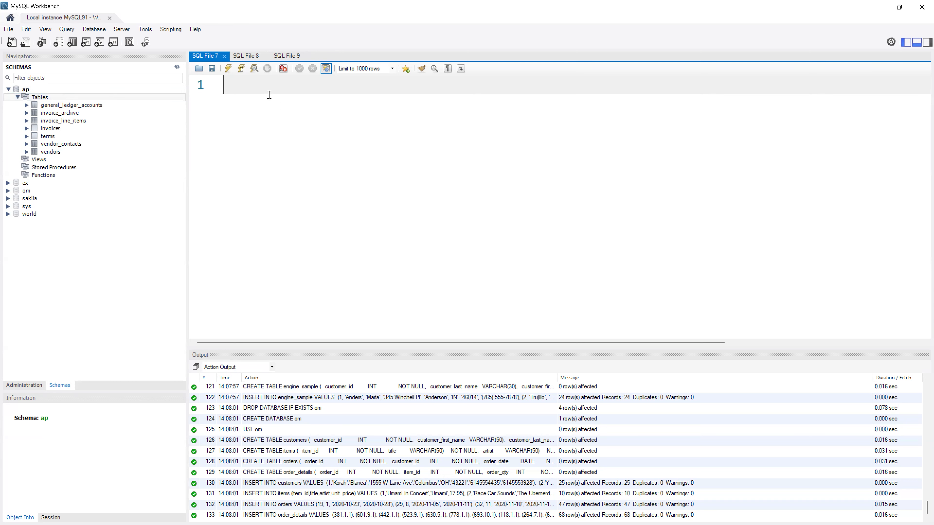
{"action": "type", "text": "select"}
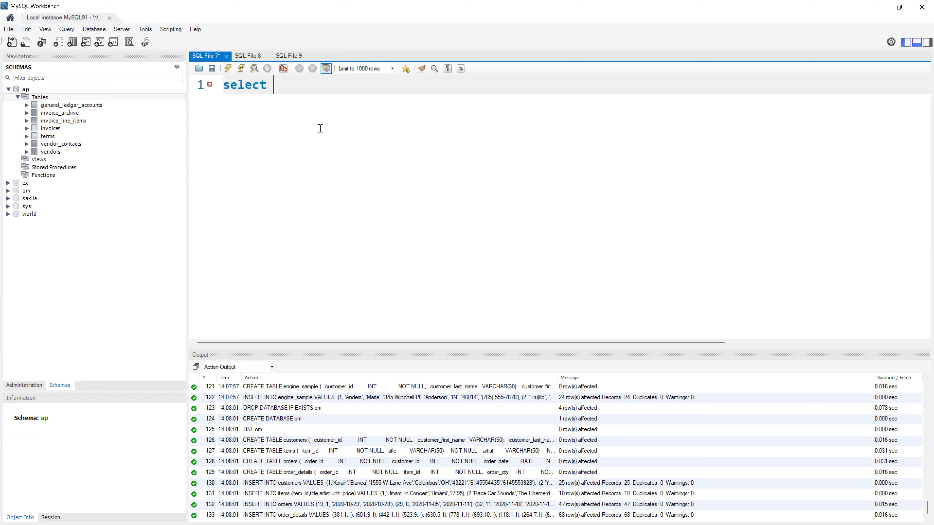
{"action": "key", "text": "ctrl+a"}
{"action": "type", "text": "SELECT * FROM terms"}
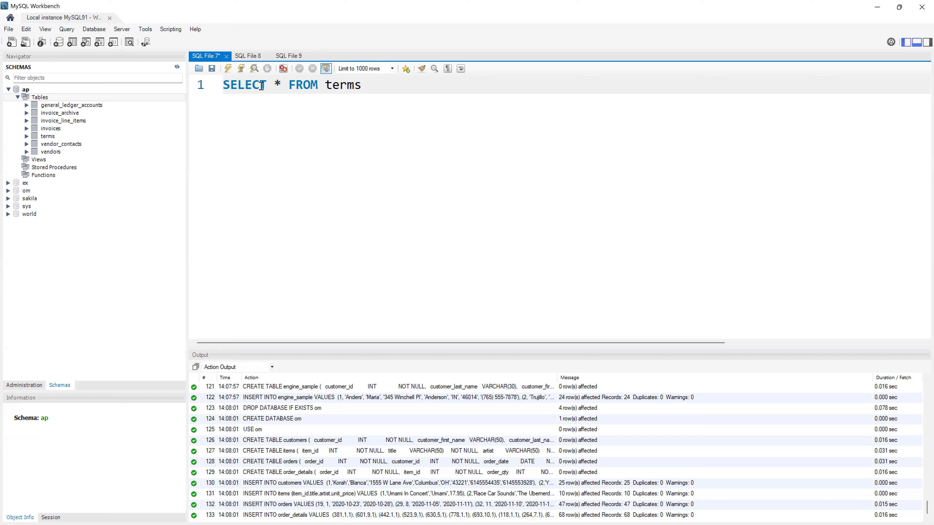
{"action": "left_click", "coordinate": [228, 69]}
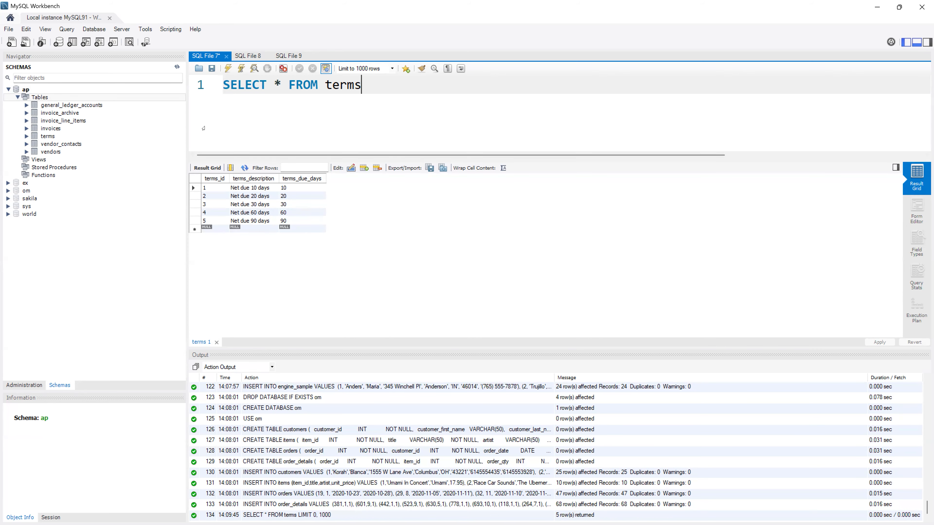
- Make sys the default schema and rerun SELECT * FROM terms, which fails with error 1146
{"action": "double_click", "coordinate": [31, 91]}
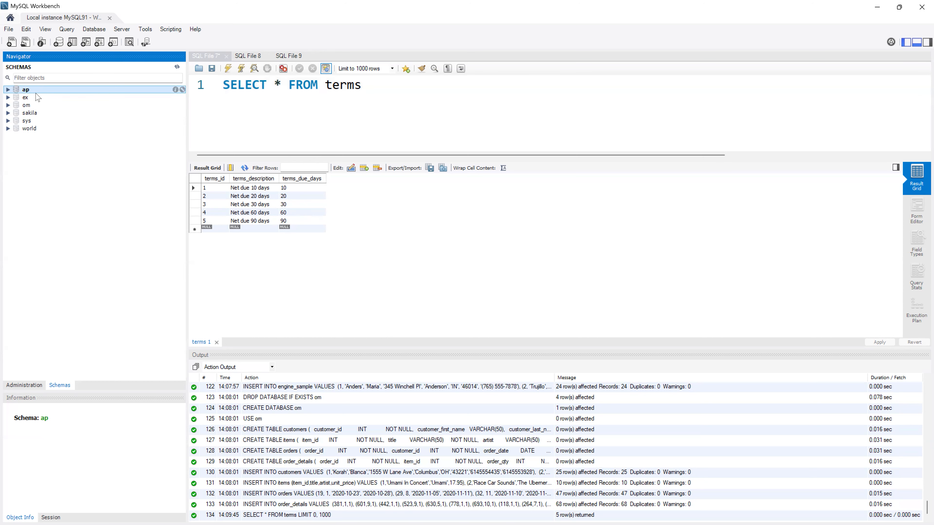
{"action": "right_click", "coordinate": [30, 91]}
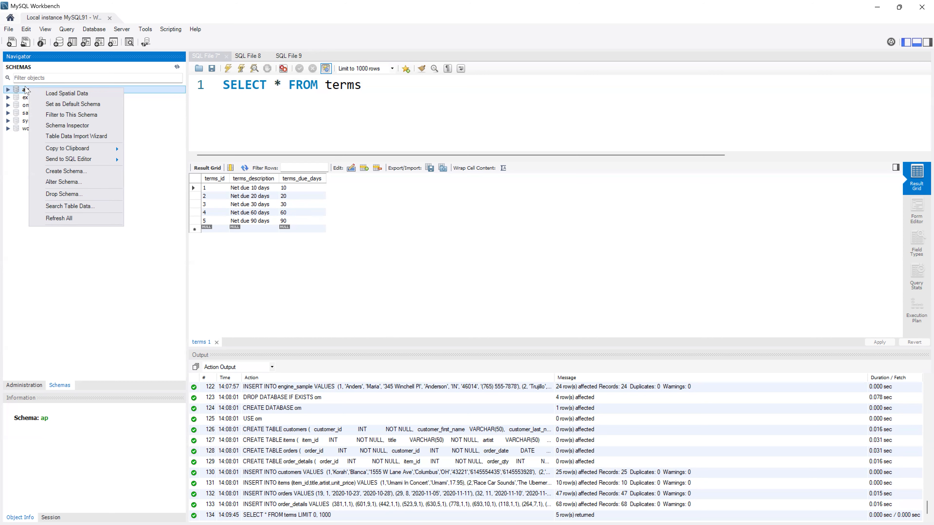
{"action": "left_click", "coordinate": [21, 92]}
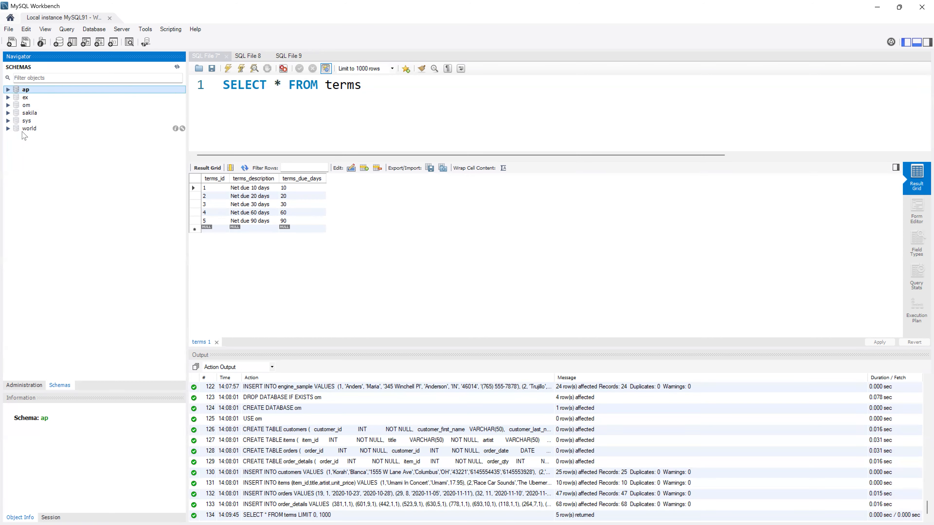
{"action": "left_click", "coordinate": [19, 121]}
{"action": "double_click", "coordinate": [19, 124]}
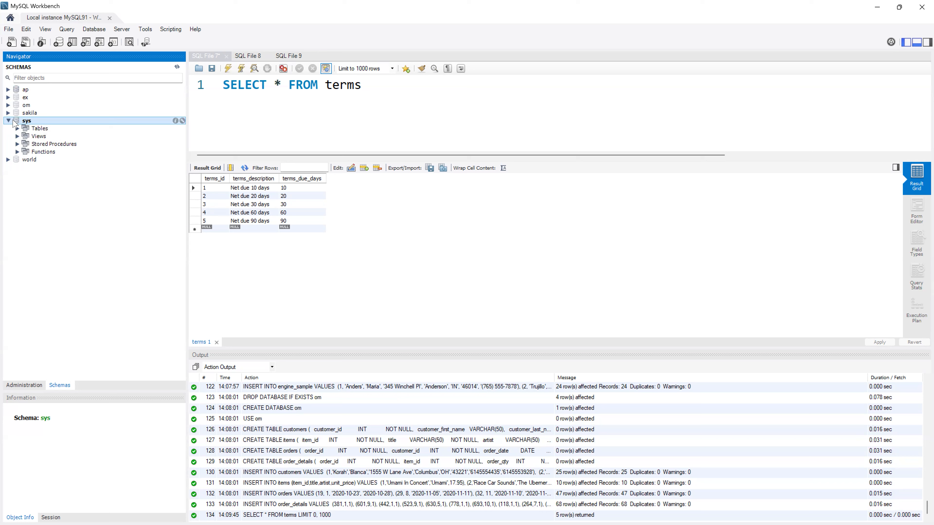
{"action": "left_click", "coordinate": [8, 121]}
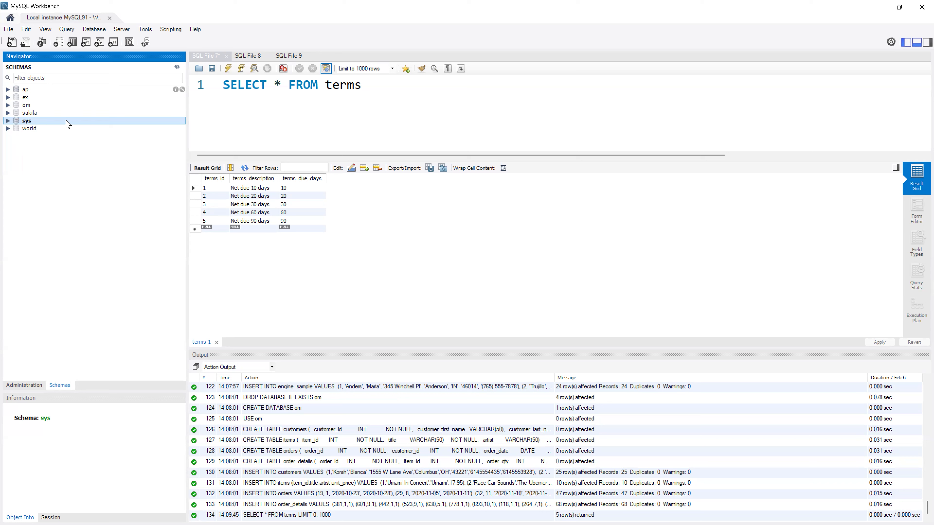
{"action": "left_click", "coordinate": [298, 119]}
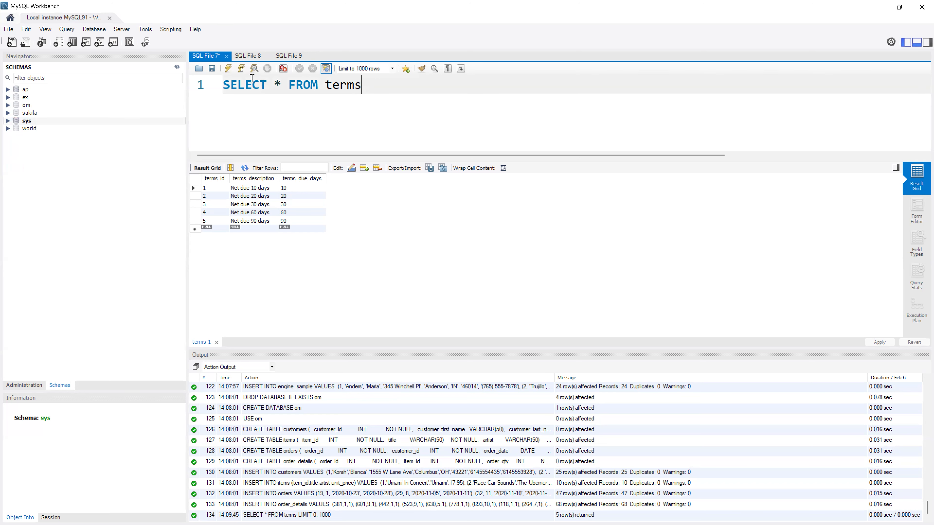
{"action": "left_click", "coordinate": [228, 69]}
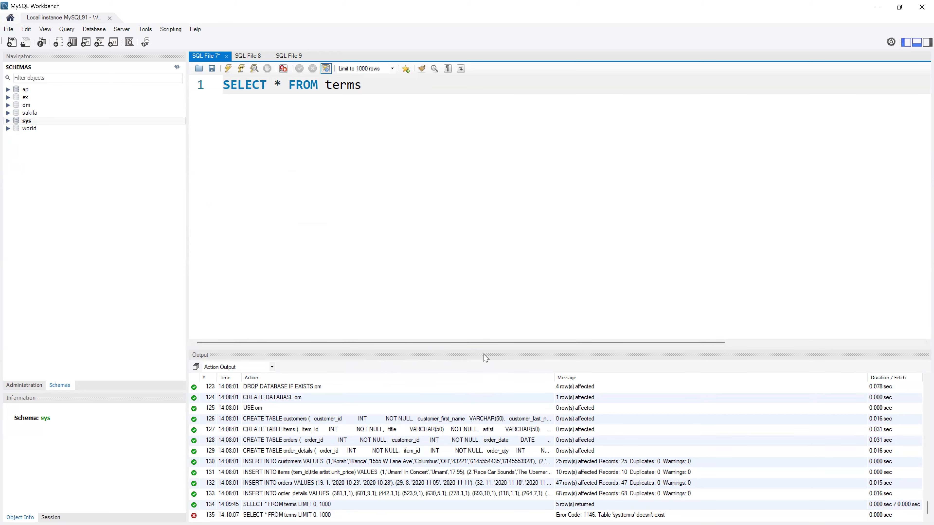
- Enlarge the output log and read the error 1146 message
{"action": "left_click_drag", "start_coordinate": [484, 354], "coordinate": [488, 267]}
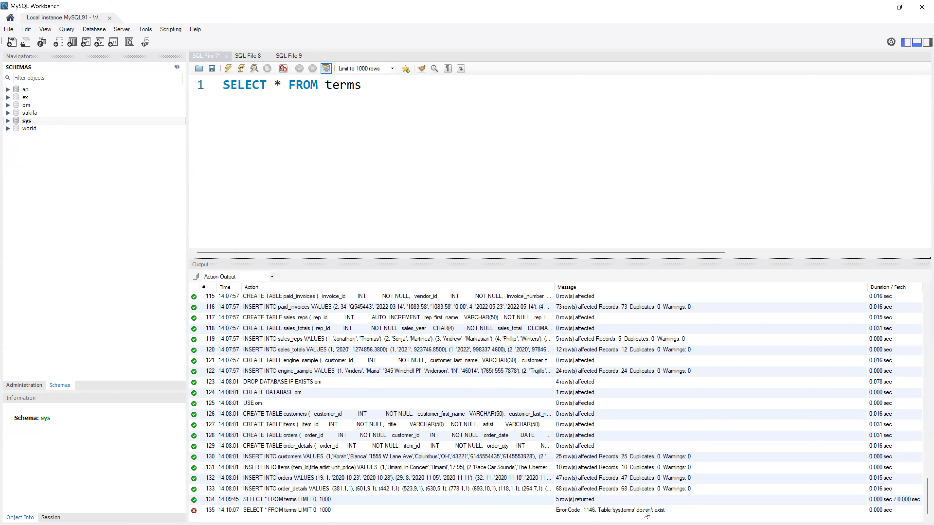
{"action": "left_click", "coordinate": [636, 512]}
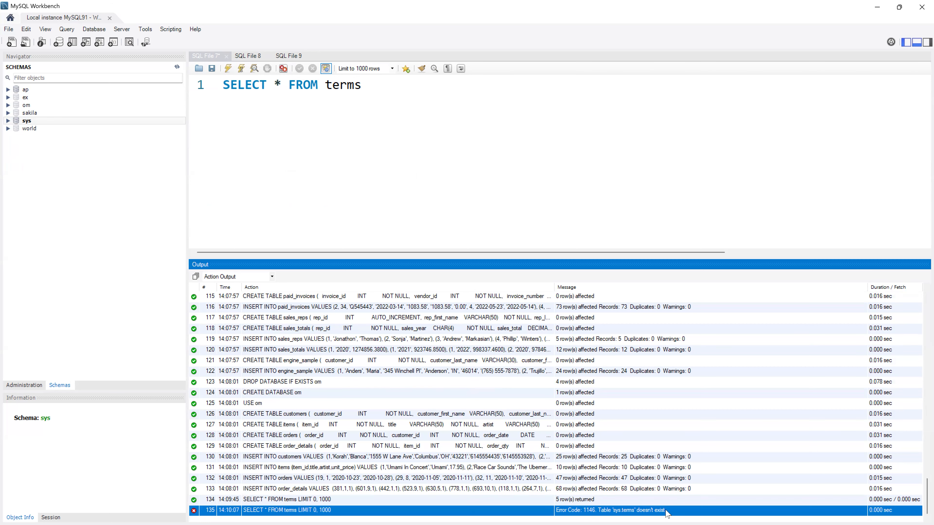
{"action": "left_click", "coordinate": [308, 124]}
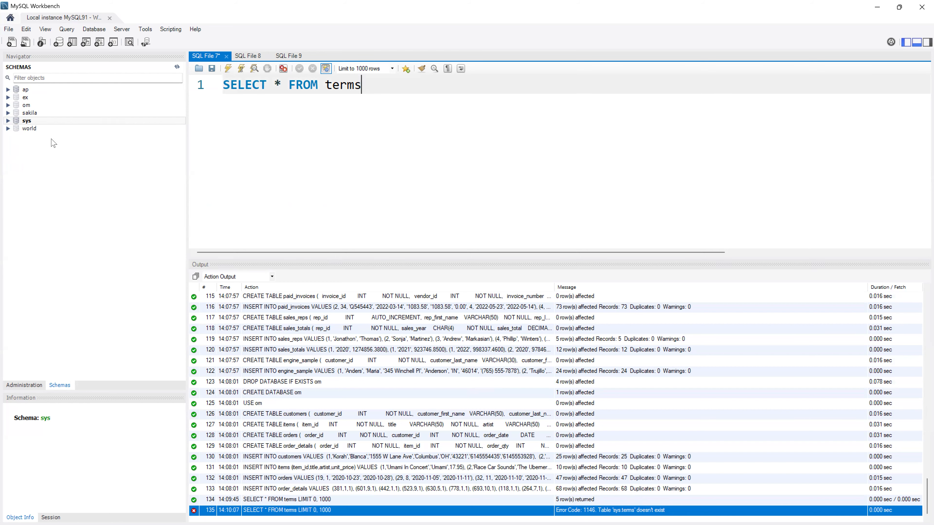
- Add a USE ap; line above SELECT * FROM terms and clear the output log
{"action": "left_click", "coordinate": [223, 85]}
{"action": "key", "text": "Return"}
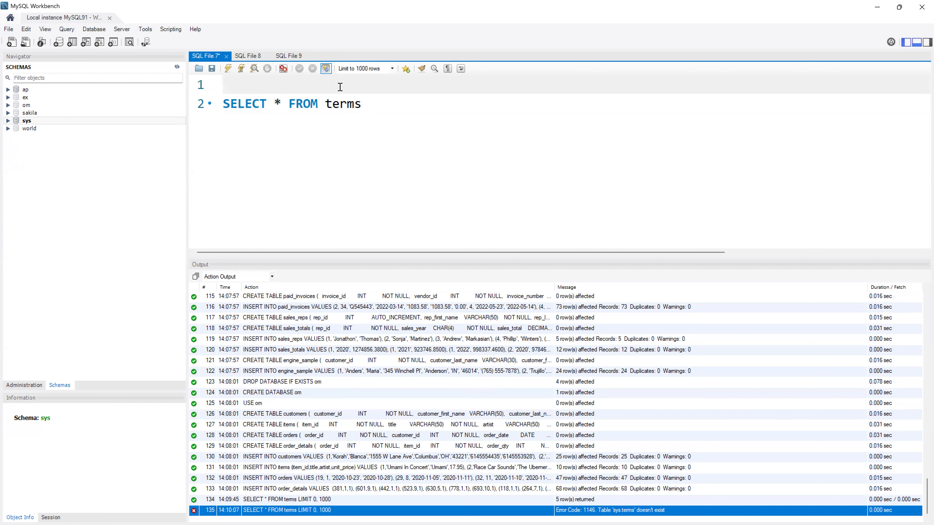
{"action": "type", "text": "USE ap;"}
{"action": "key", "text": "Return"}
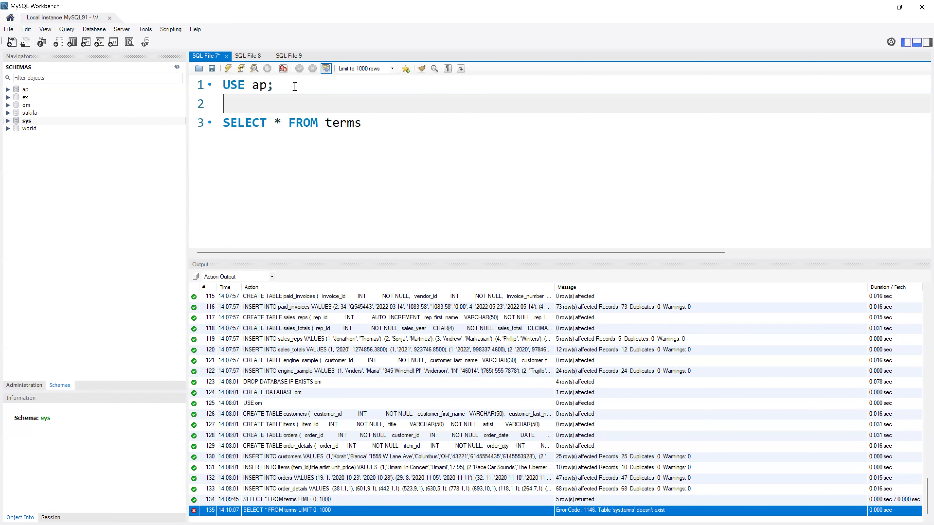
{"action": "left_click", "coordinate": [259, 90]}
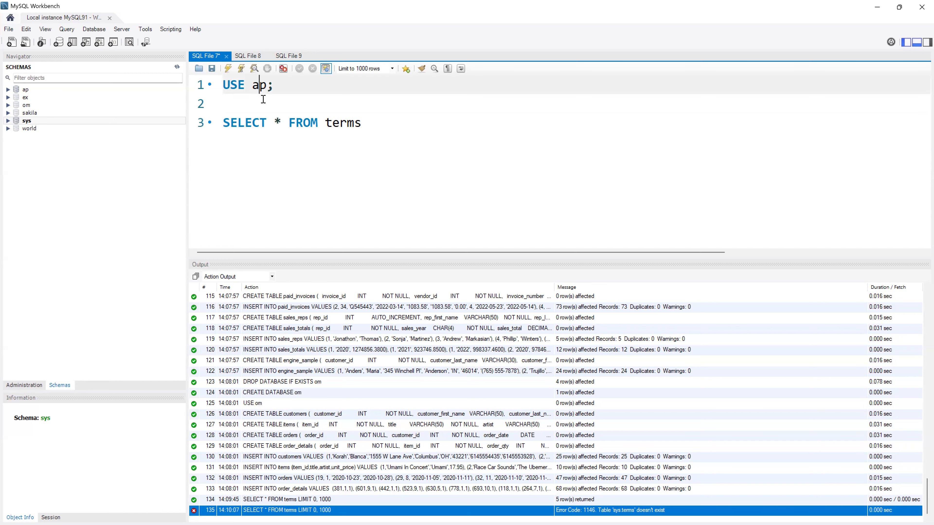
{"action": "left_click", "coordinate": [264, 99]}
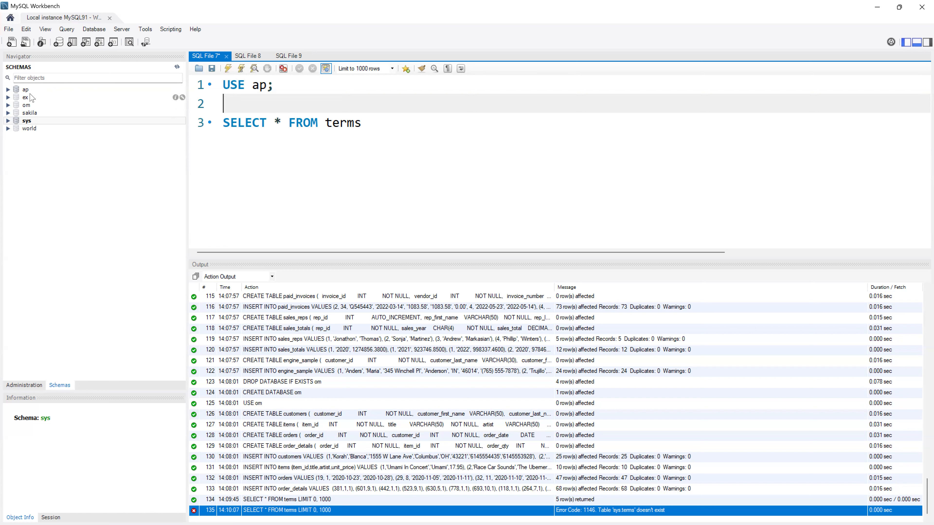
{"action": "left_click_drag", "start_coordinate": [287, 92], "coordinate": [209, 91]}
{"action": "left_click", "coordinate": [274, 97]}
{"action": "right_click", "coordinate": [371, 316]}
{"action": "left_click", "coordinate": [394, 392]}
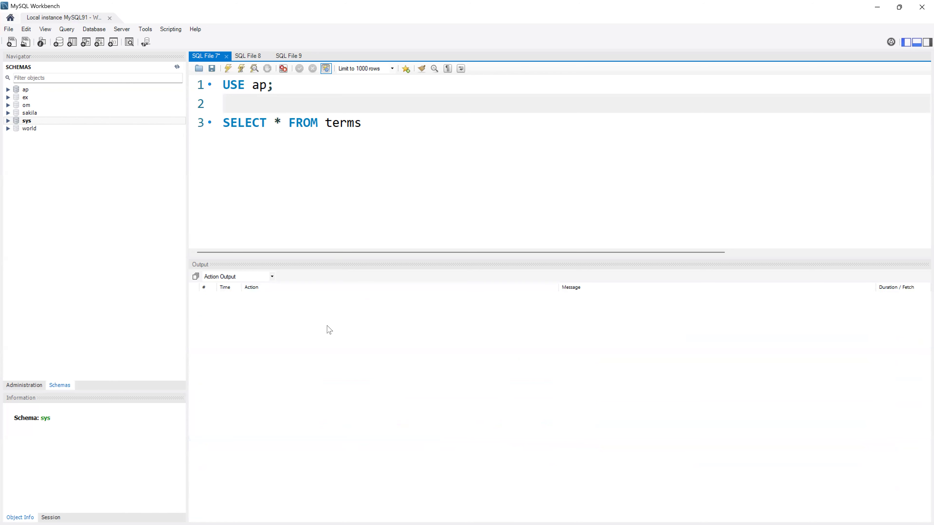
- Run USE ap; and SELECT * FROM terms together, returning 5 rows
{"action": "left_click", "coordinate": [338, 198]}
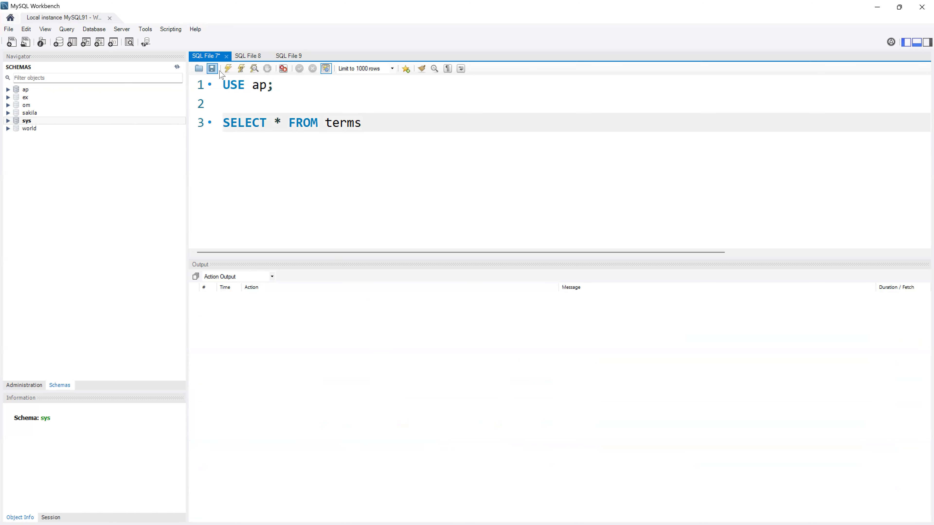
{"action": "left_click", "coordinate": [227, 68]}
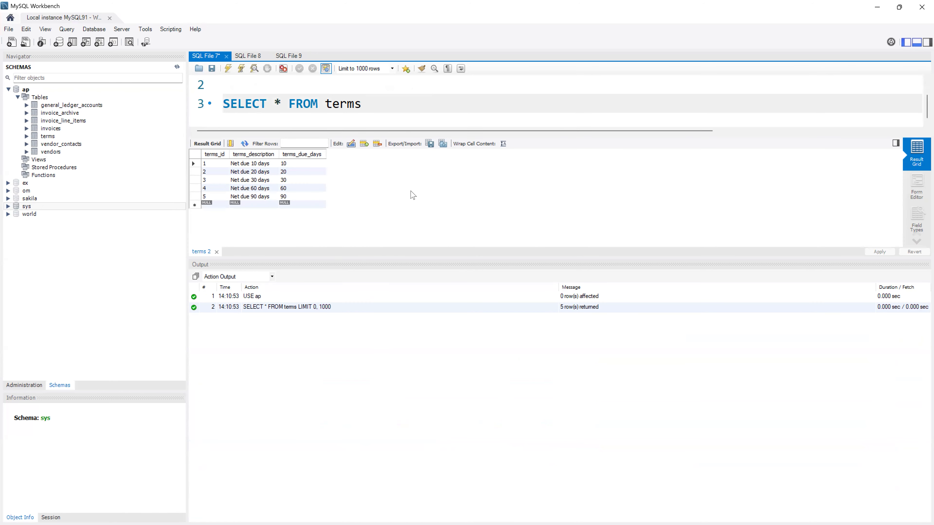
{"action": "scroll", "coordinate": [330, 106], "scroll_direction": "up", "scroll_amount": 1}
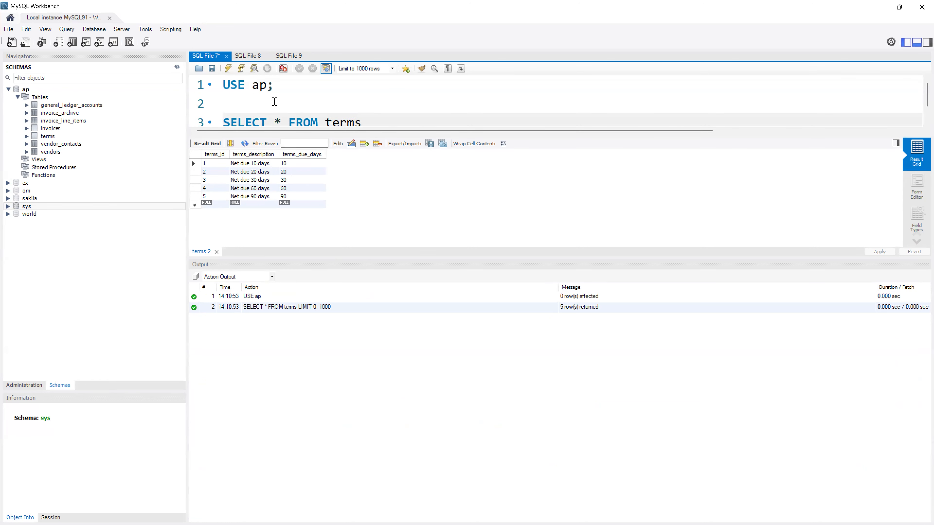
{"action": "left_click", "coordinate": [367, 103]}
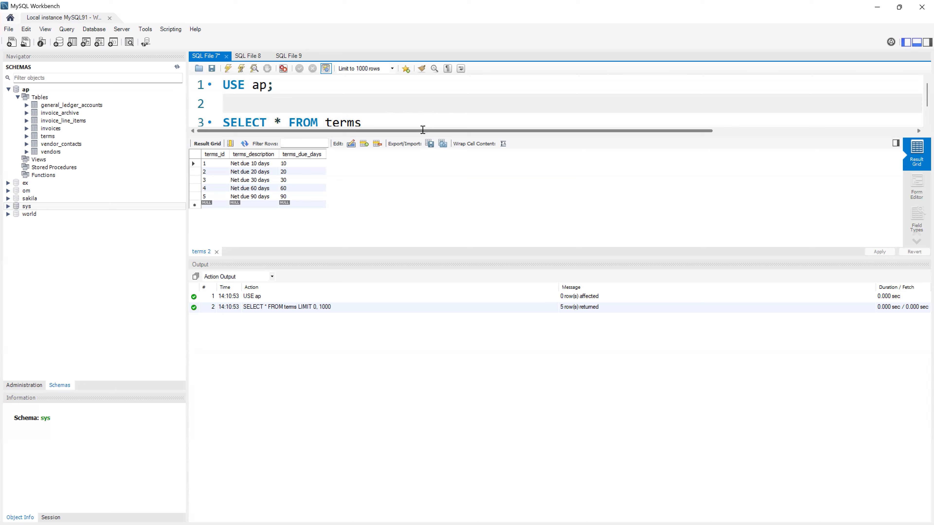
{"action": "scroll", "coordinate": [423, 132], "scroll_direction": "right", "scroll_amount": 1}
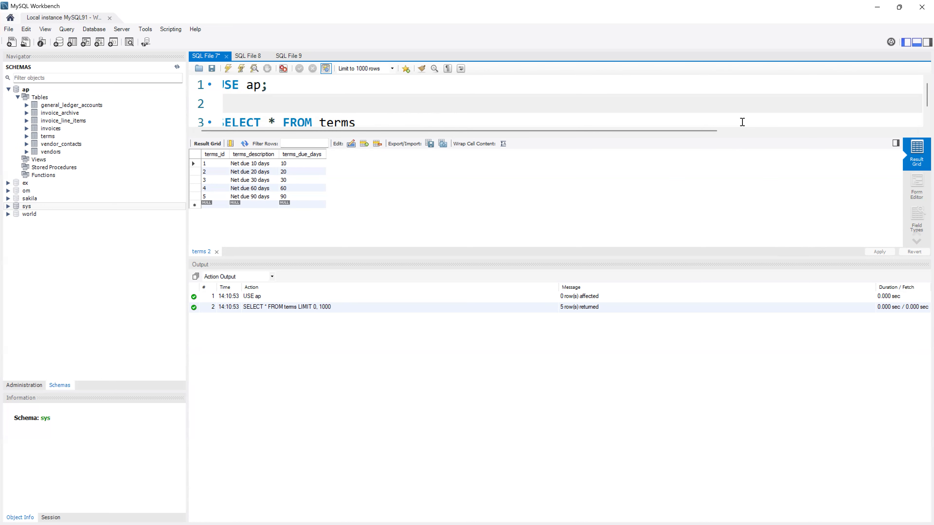
{"action": "left_click", "coordinate": [751, 131]}
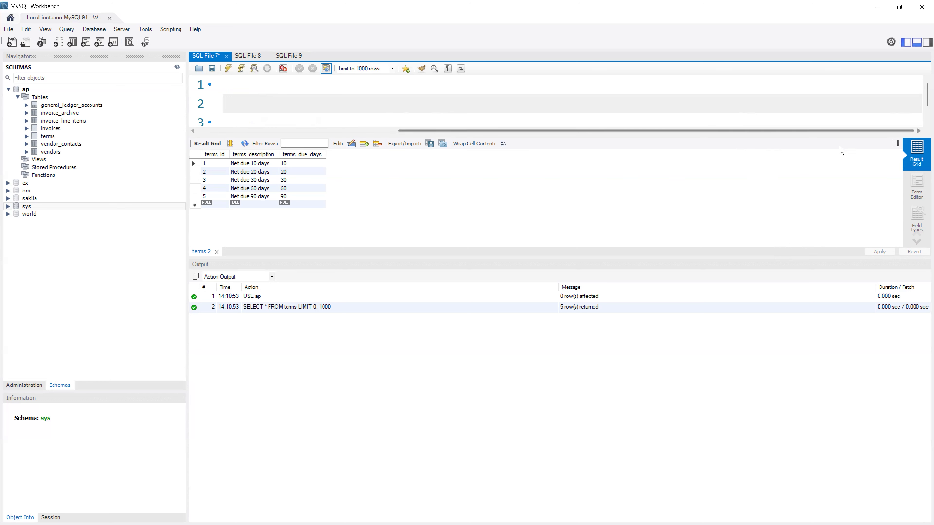
- Close the terms 2 result tab and put the caret on empty line 2
{"action": "left_click", "coordinate": [212, 253]}
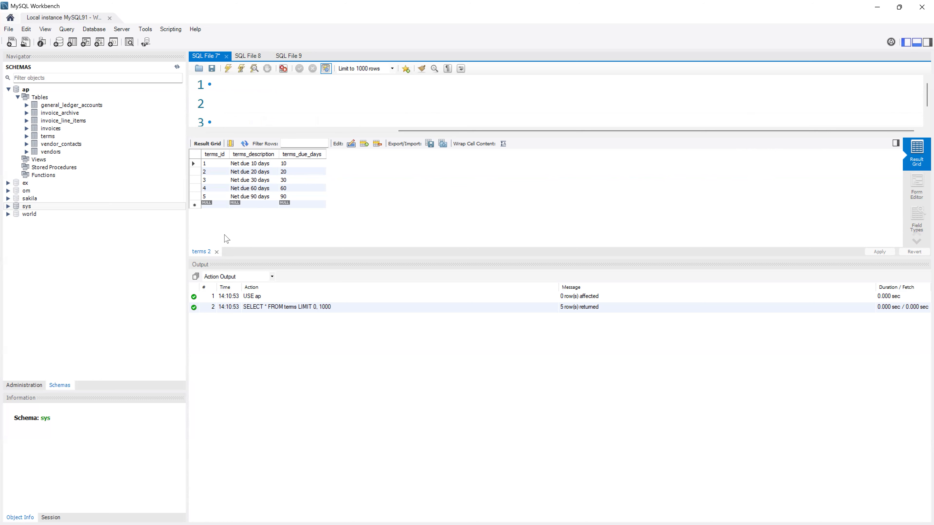
{"action": "left_click", "coordinate": [218, 252]}
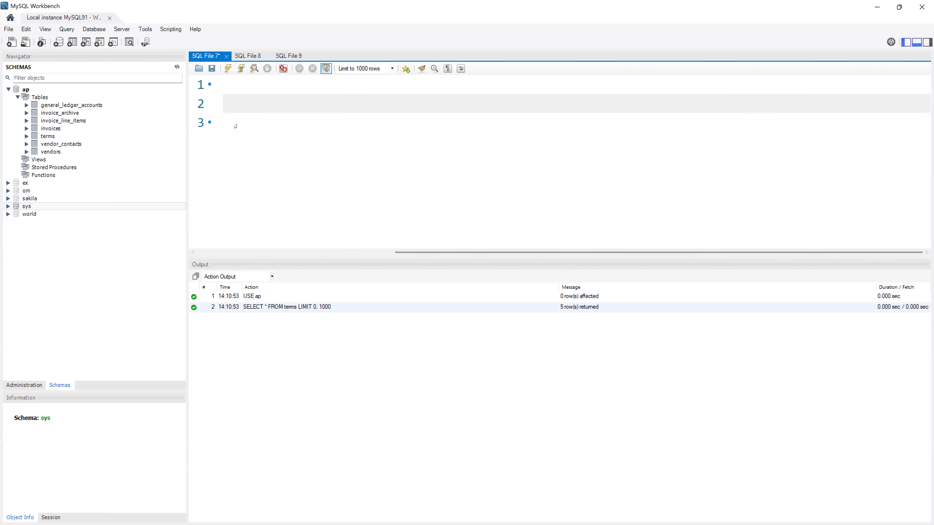
{"action": "left_click", "coordinate": [317, 102]}
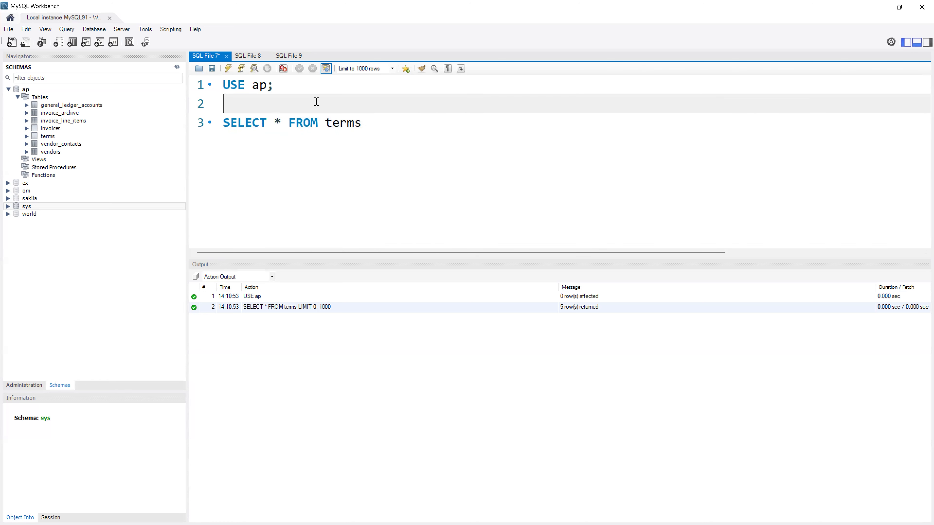
- Remove the blank line, then add a USE ex; line and start a new SELECT below it
{"action": "key", "text": "Delete"}
{"action": "key", "text": "End"}
{"action": "key", "text": "Return"}
{"action": "key", "text": "Return"}
{"action": "type", "text": "use"}
{"action": "key", "text": "BackSpace"}
{"action": "key", "text": "BackSpace"}
{"action": "key", "text": "BackSpace"}
{"action": "type", "text": "U"}
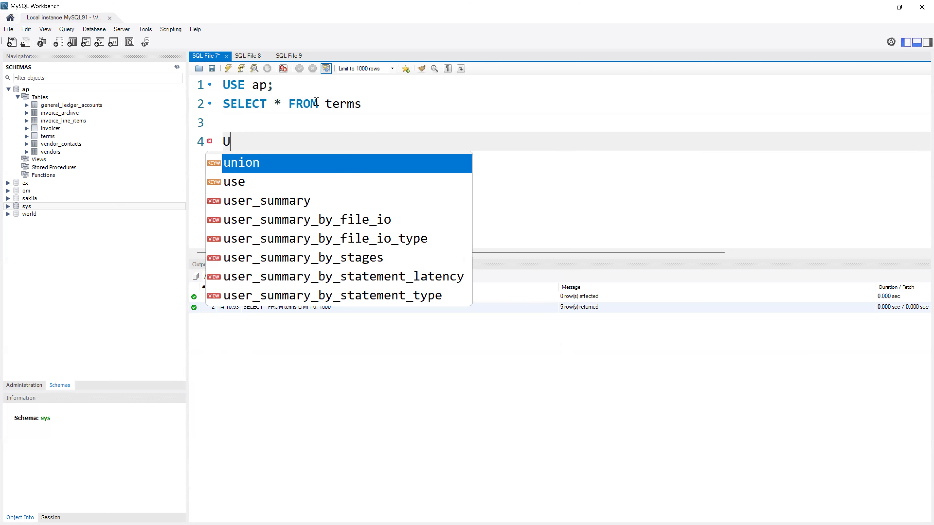
{"action": "type", "text": "SE ex;"}
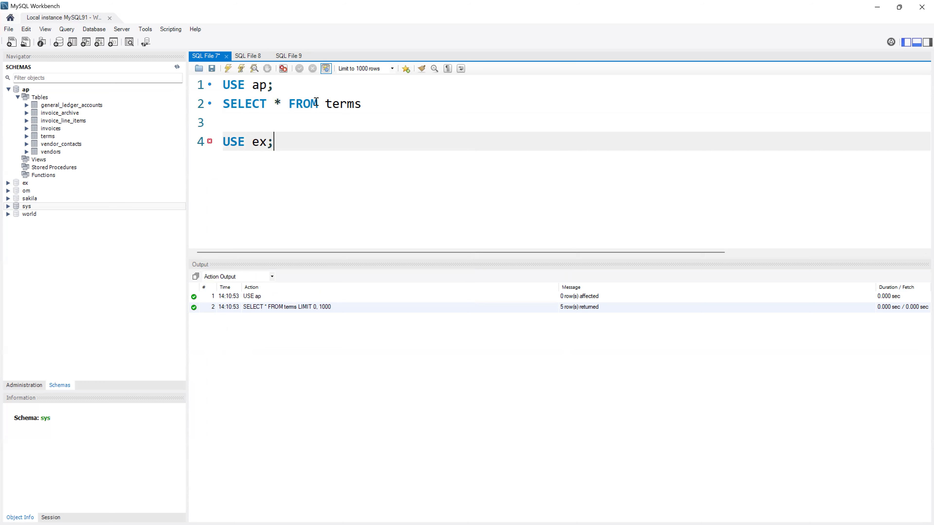
{"action": "key", "text": "Return"}
{"action": "type", "text": "SELECT Y"}
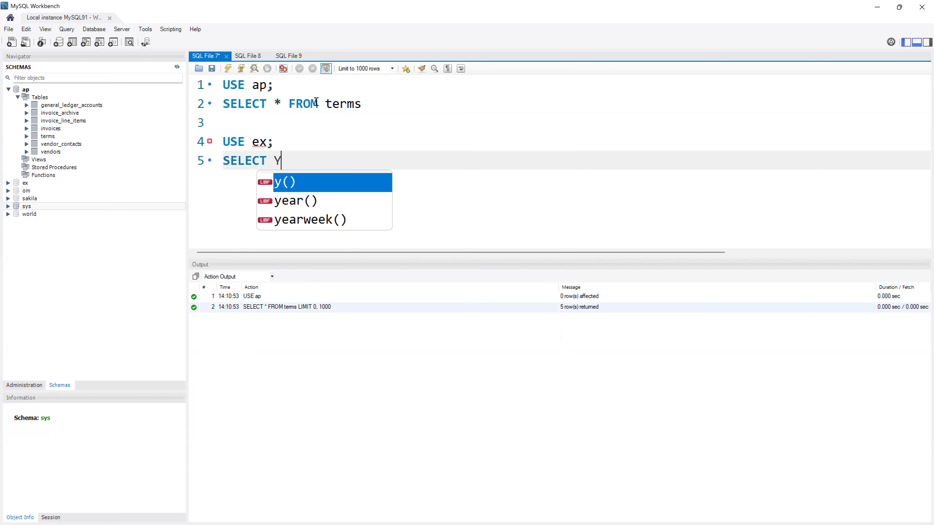
{"action": "left_click", "coordinate": [404, 103]}
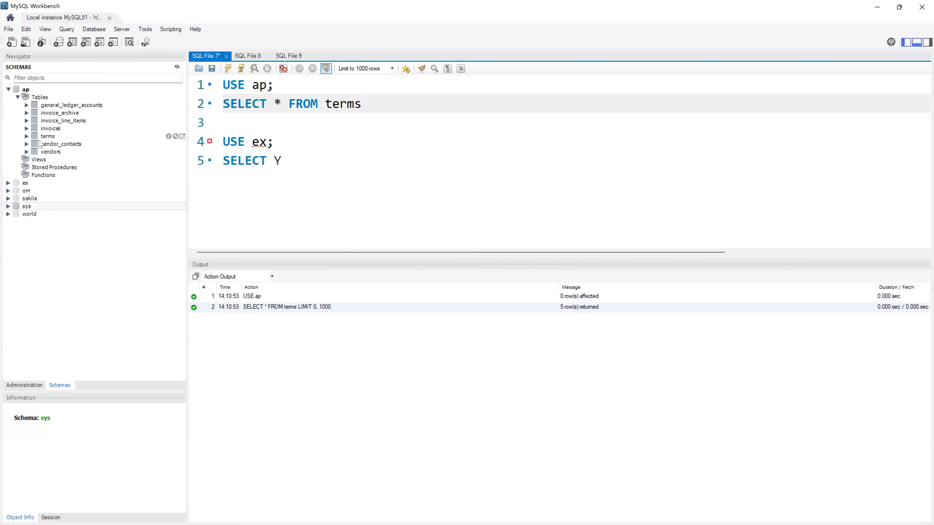
- Expand ex's Tables and complete the line as SELECT * FROM Projects;
{"action": "left_click", "coordinate": [7, 183]}
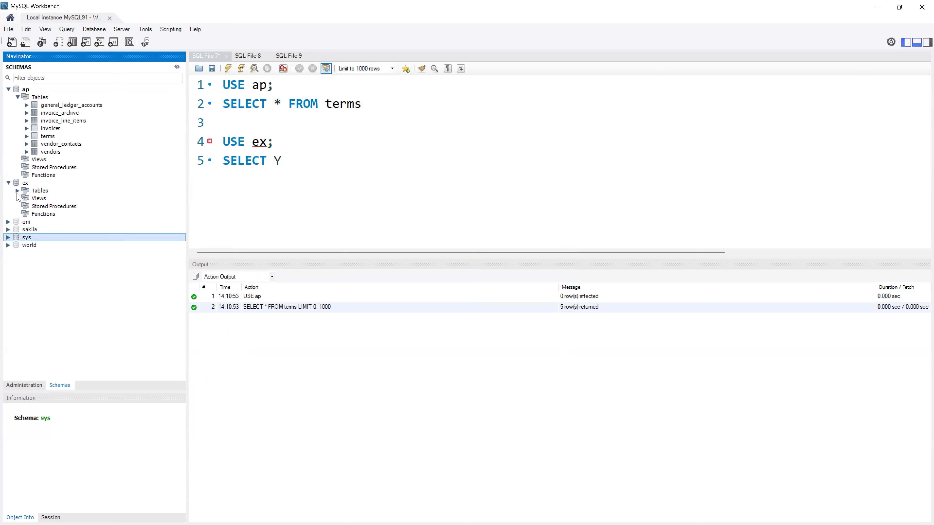
{"action": "left_click", "coordinate": [17, 191]}
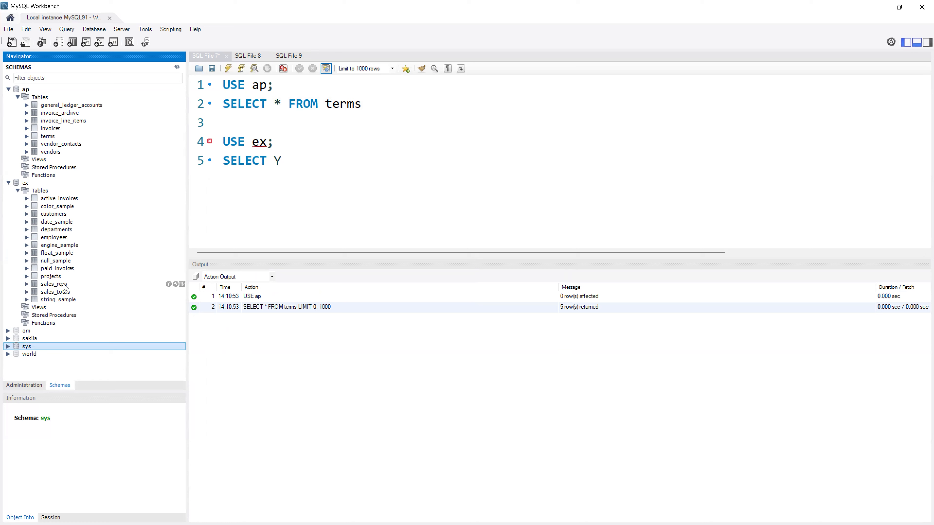
{"action": "left_click", "coordinate": [326, 151]}
{"action": "type", "text": "*"}
{"action": "key", "text": "BackSpace"}
{"action": "key", "text": "BackSpace"}
{"action": "type", "text": "* FROM "}
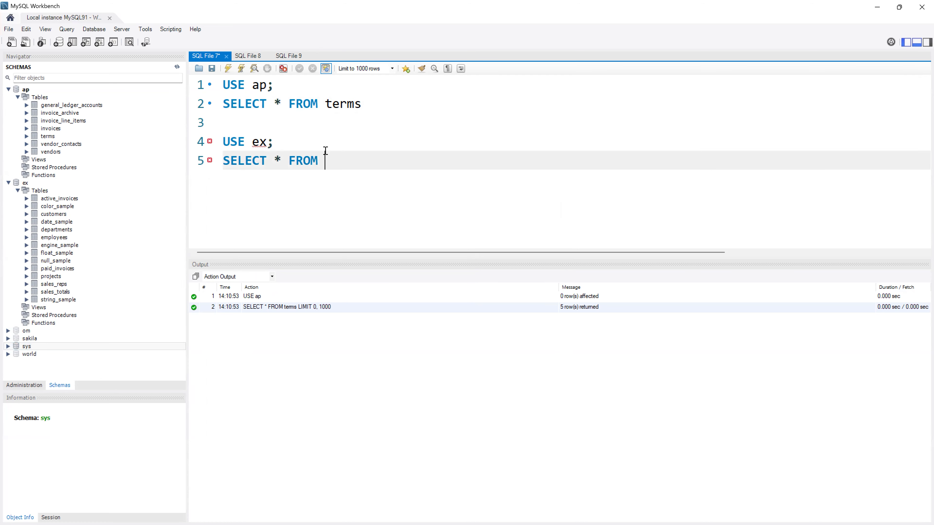
{"action": "type", "text": "Projects;"}
- Delete the semicolons after ap, terms, ex and Projects to show the flagged errors
{"action": "mouse_move", "coordinate": [258, 142]}
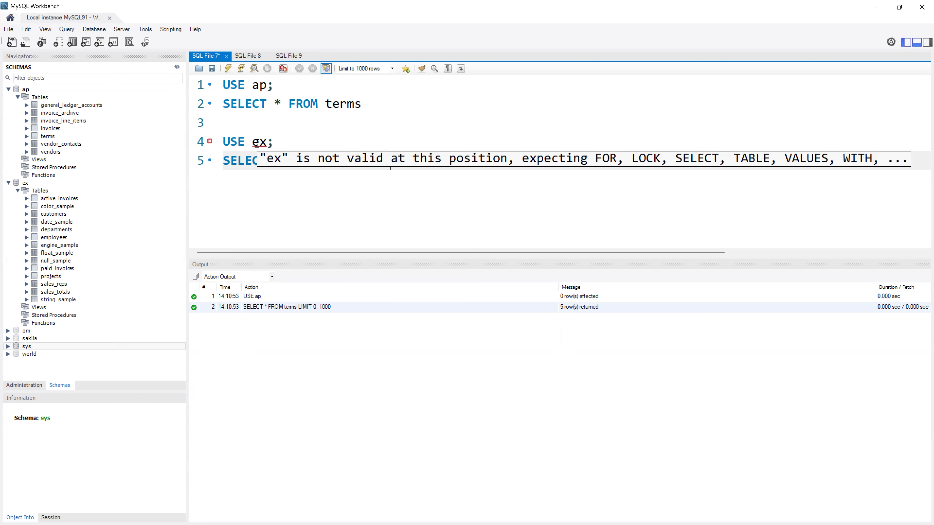
{"action": "left_click", "coordinate": [384, 97]}
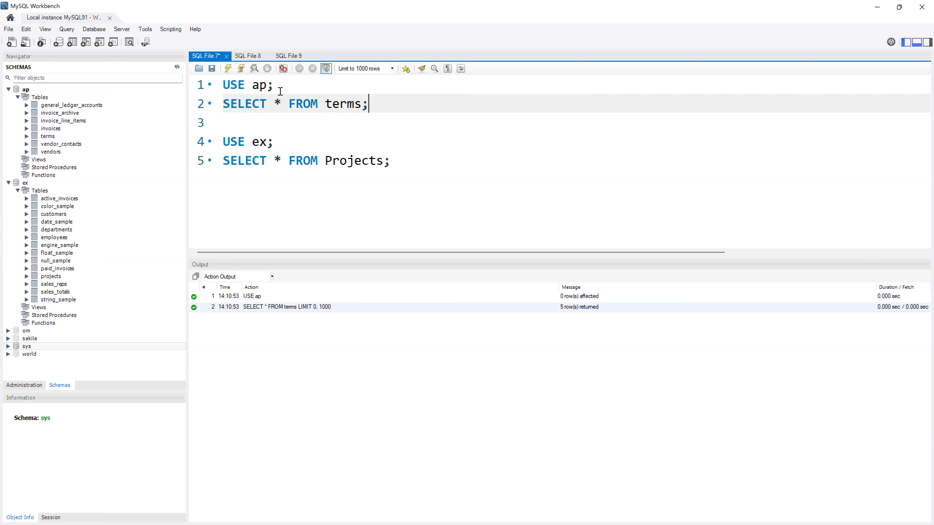
{"action": "key", "text": "BackSpace"}
{"action": "left_click", "coordinate": [349, 87]}
{"action": "key", "text": "BackSpace"}
{"action": "left_click", "coordinate": [302, 145]}
{"action": "key", "text": "BackSpace"}
{"action": "left_click", "coordinate": [404, 158]}
{"action": "key", "text": "BackSpace"}
{"action": "left_click", "coordinate": [397, 126]}
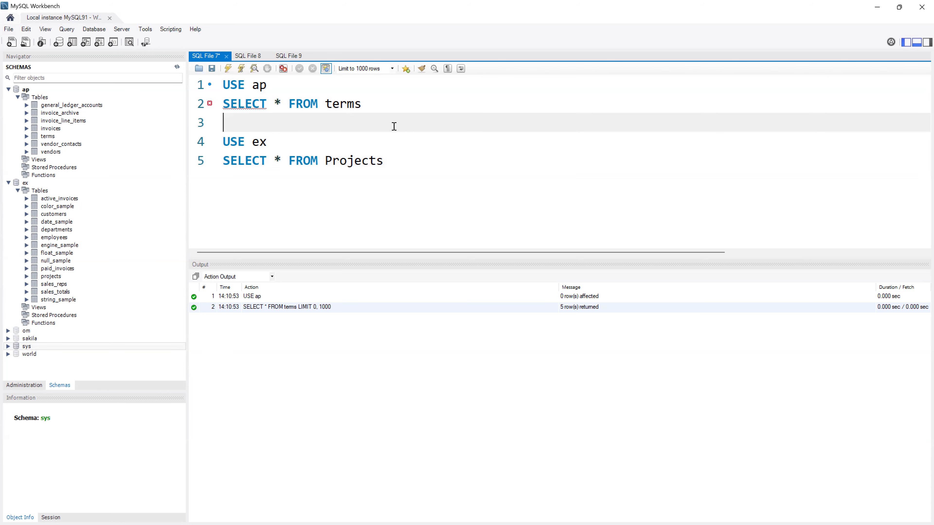
- Re-add a semicolon at the end of each of the four statements
{"action": "left_click", "coordinate": [356, 89]}
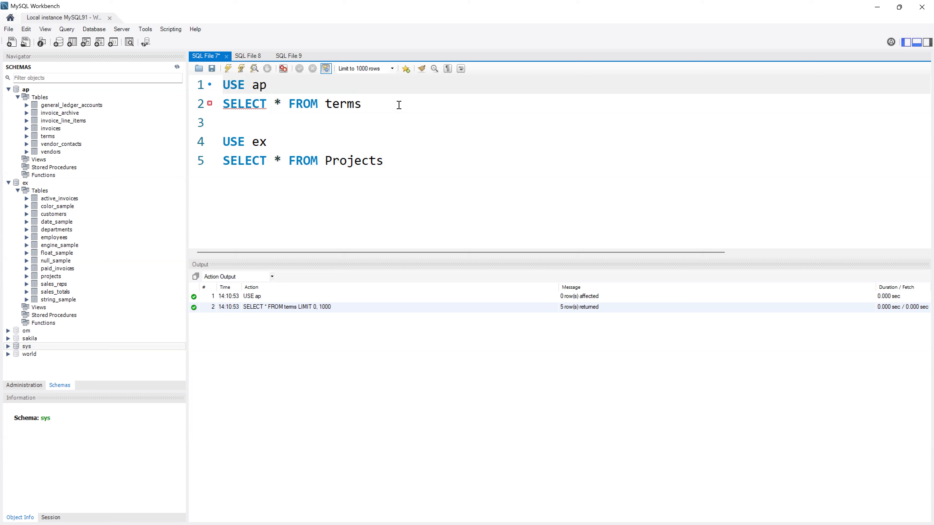
{"action": "type", "text": ";"}
{"action": "left_click", "coordinate": [368, 103]}
{"action": "type", "text": ";"}
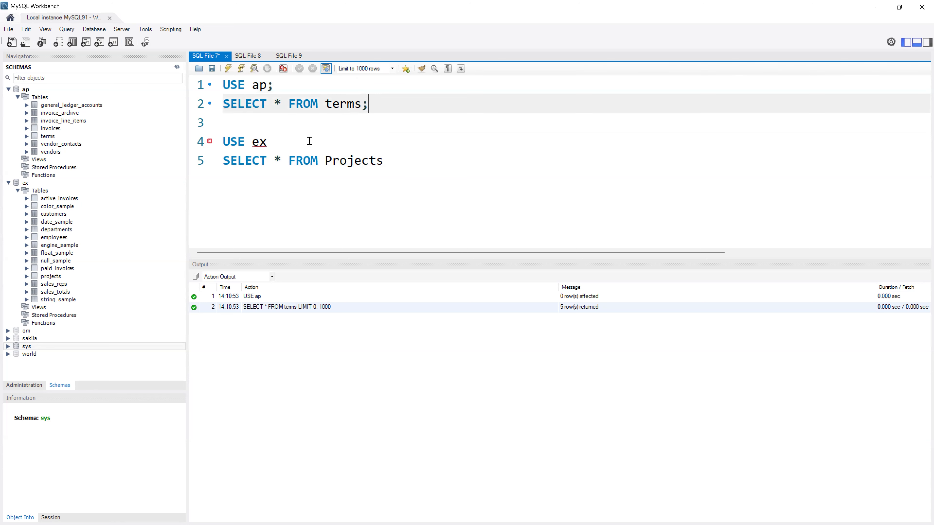
{"action": "left_click", "coordinate": [313, 142]}
{"action": "type", "text": ";"}
{"action": "left_click", "coordinate": [394, 160]}
{"action": "type", "text": ";"}
{"action": "left_click", "coordinate": [373, 121]}
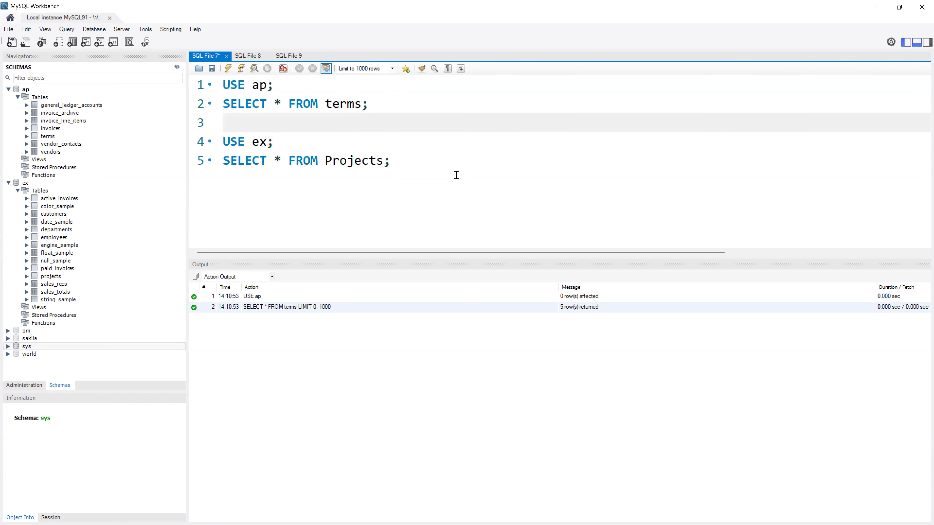
{"action": "left_click", "coordinate": [453, 192]}
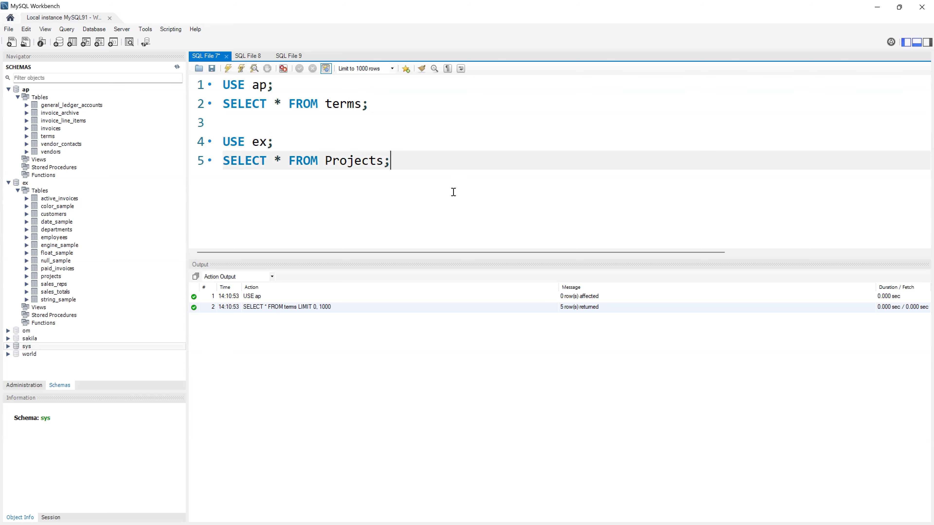
{"action": "left_click", "coordinate": [259, 85]}
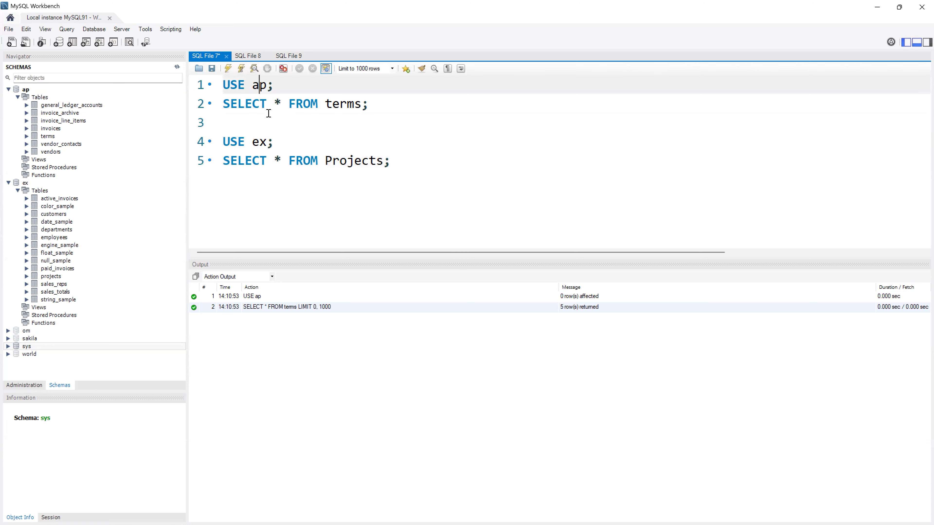
{"action": "left_click", "coordinate": [295, 109]}
{"action": "left_click", "coordinate": [300, 157]}
{"action": "left_click", "coordinate": [299, 177]}
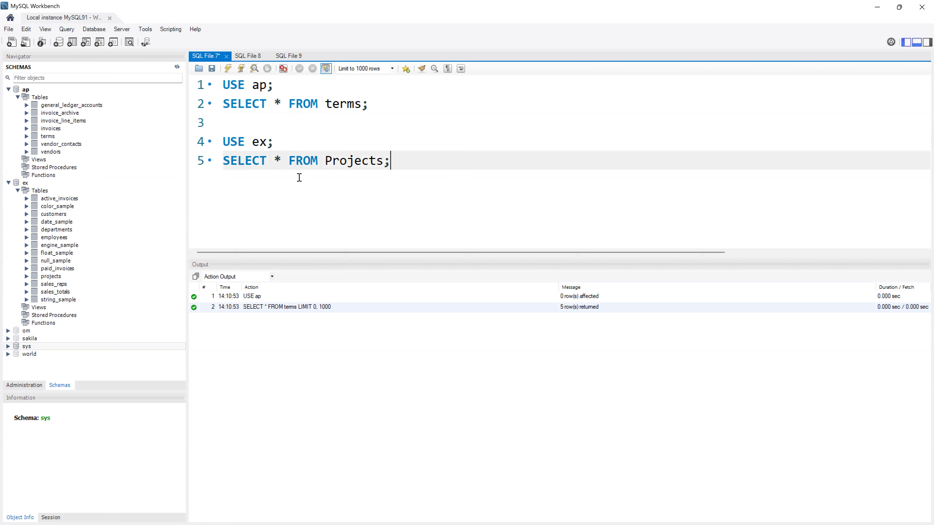
- Run the whole script and view the 5 rows in the terms 3 result
{"action": "left_click", "coordinate": [228, 68]}
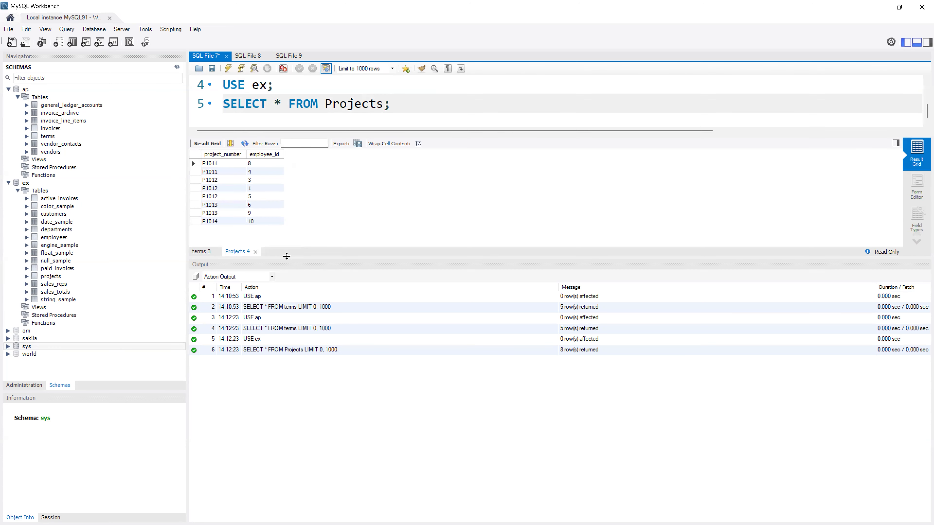
{"action": "left_click", "coordinate": [202, 251]}
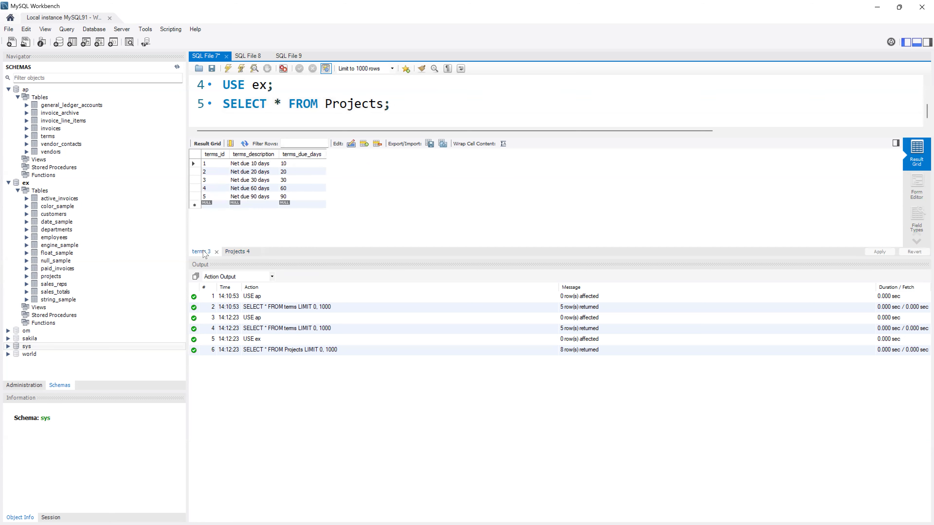
{"action": "scroll", "coordinate": [270, 99], "scroll_direction": "up", "scroll_amount": 1}
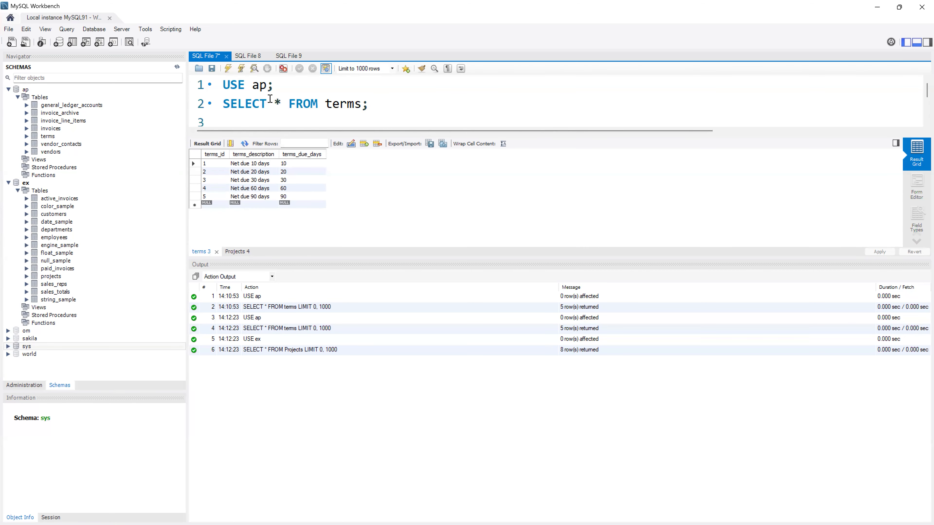
- Enlarge the editor and switch between the Projects 4 and terms 3 results
{"action": "left_click_drag", "start_coordinate": [526, 263], "coordinate": [533, 358]}
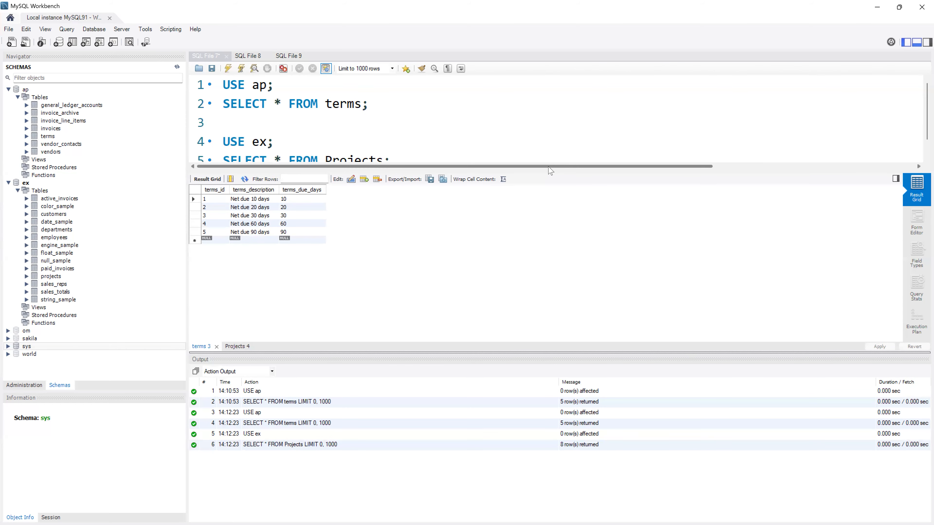
{"action": "left_click", "coordinate": [555, 159]}
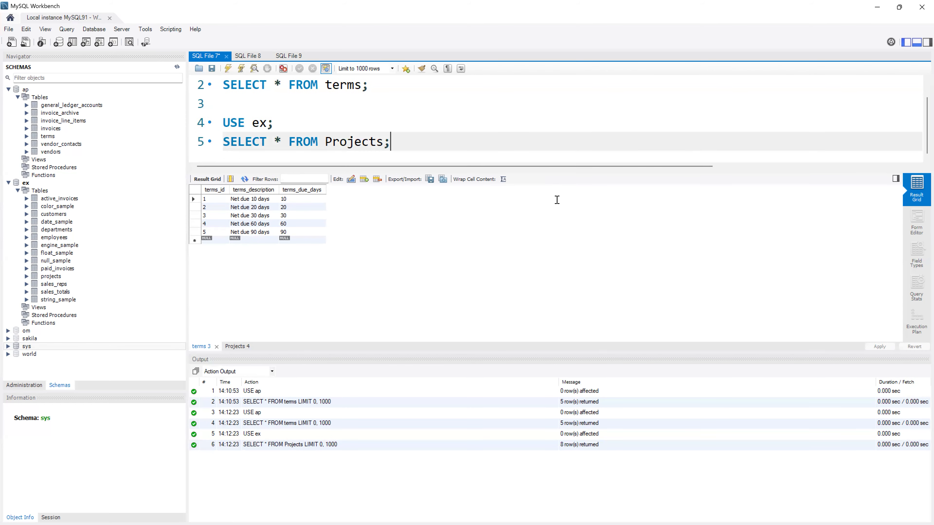
{"action": "left_click", "coordinate": [237, 346]}
{"action": "left_click", "coordinate": [204, 346]}
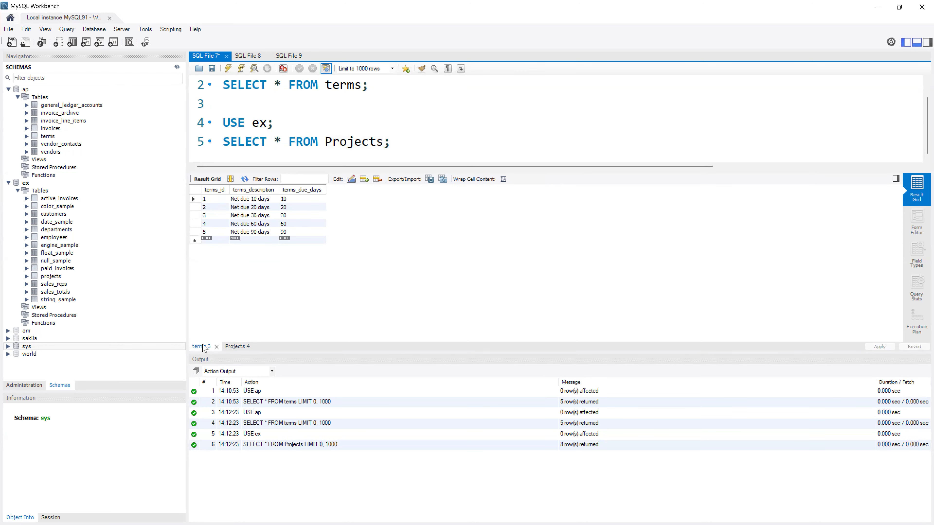
{"action": "left_click_drag", "start_coordinate": [292, 122], "coordinate": [222, 122]}
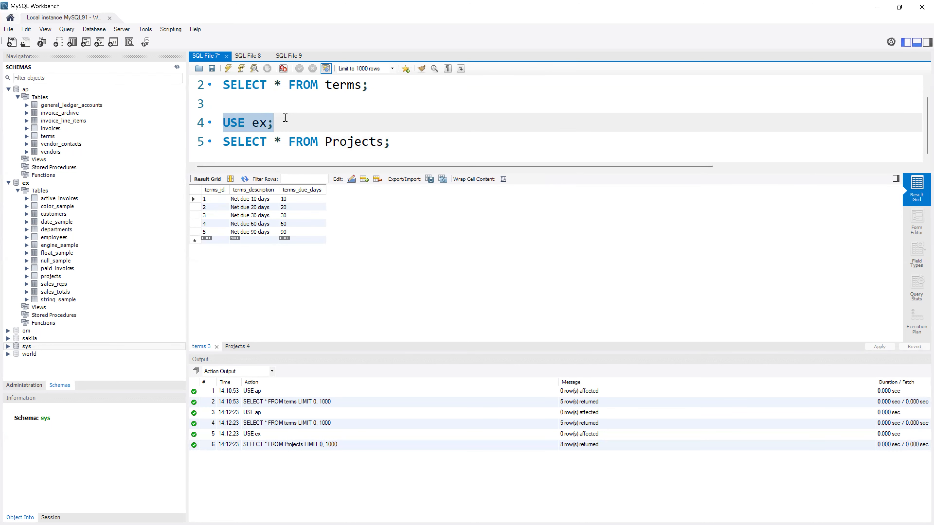